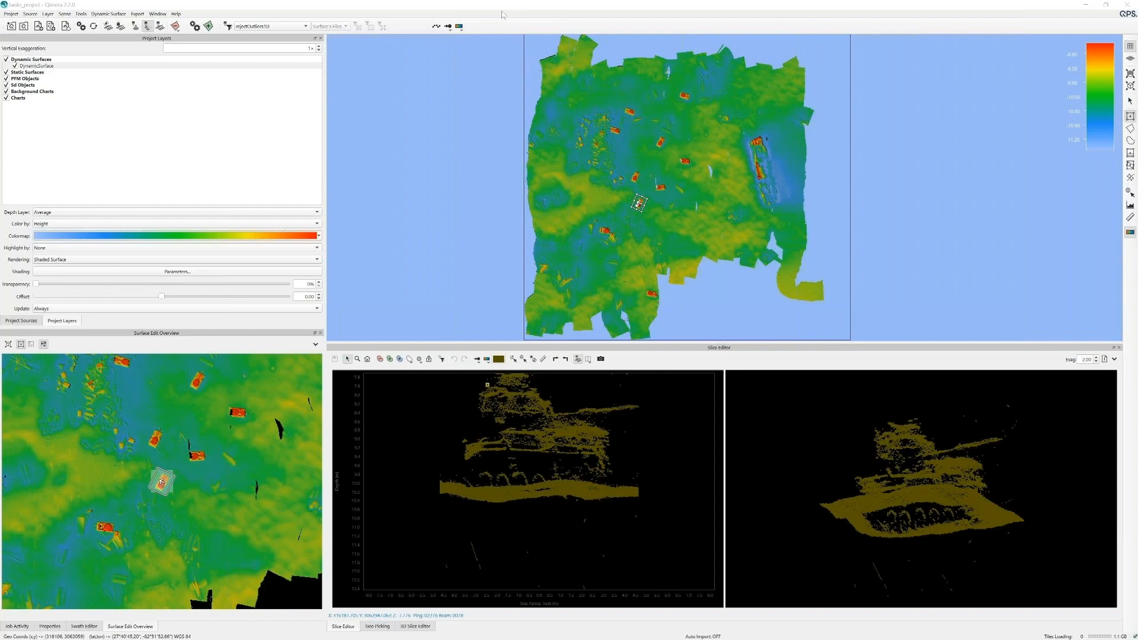
Step: Select the dynamic surface layer and look through the available window workspaces
{"action": "left_click", "coordinate": [118, 68]}
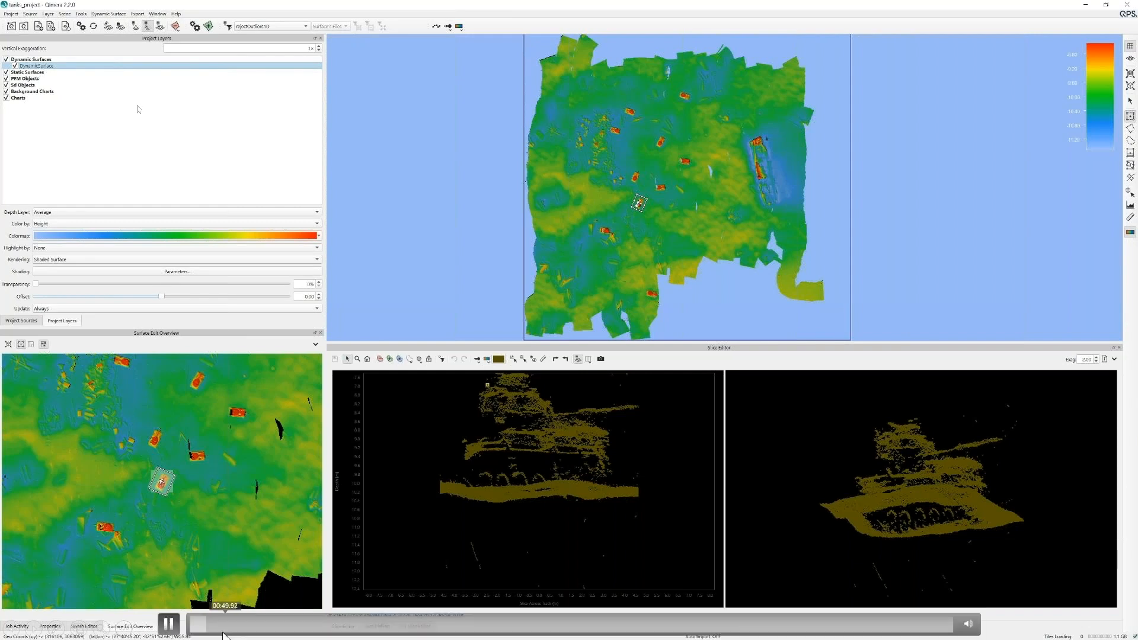
{"action": "left_click", "coordinate": [157, 14]}
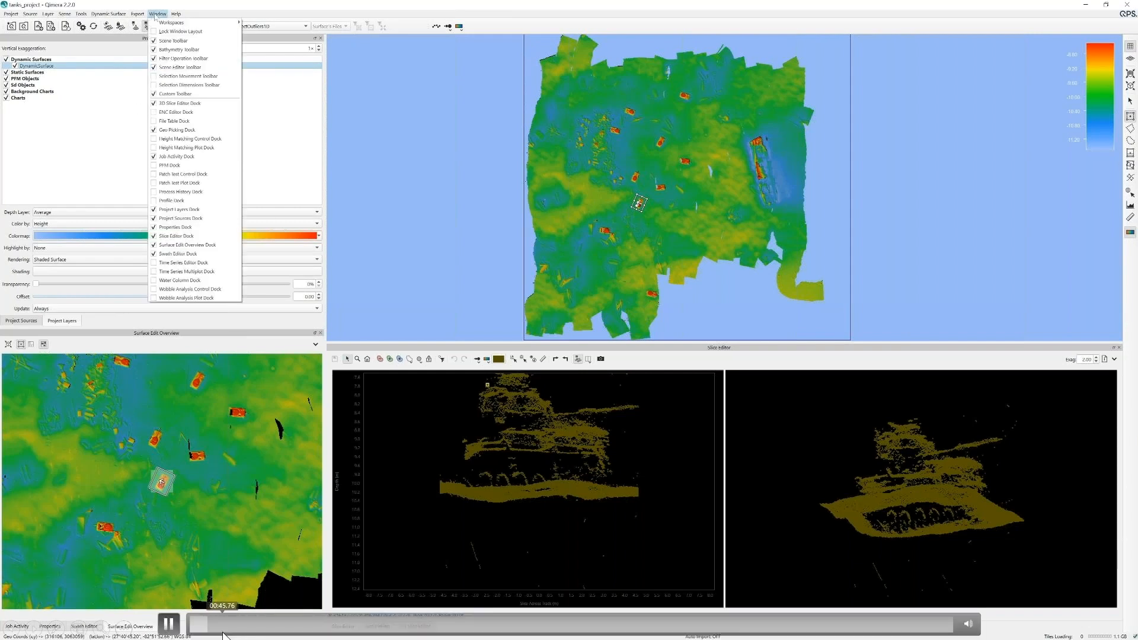
{"action": "mouse_move", "coordinate": [238, 23]}
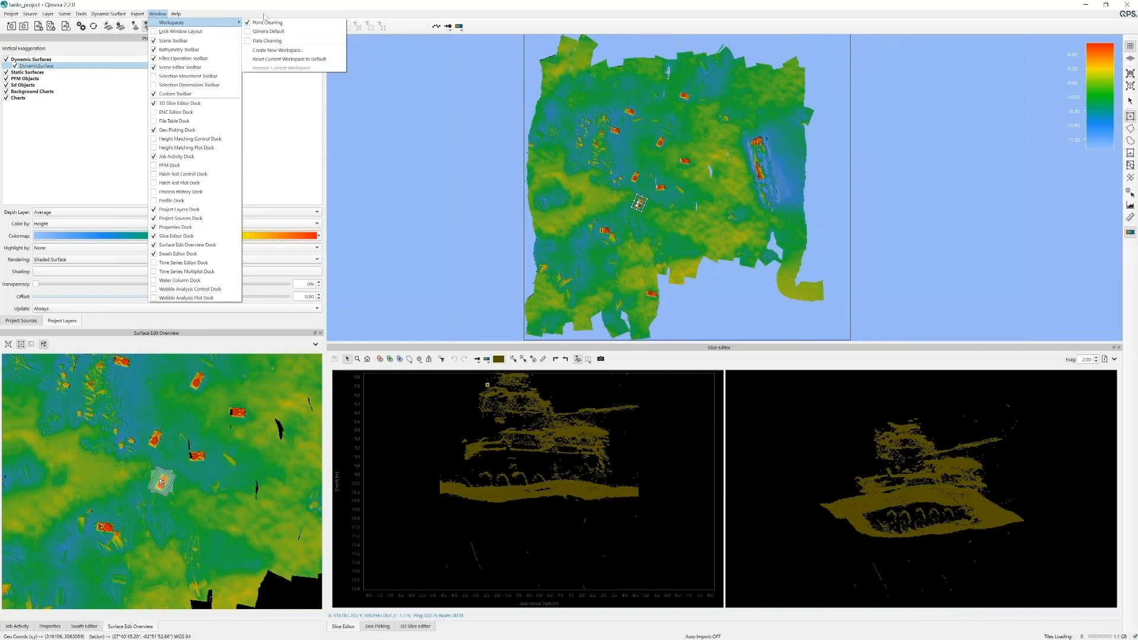
{"action": "left_click", "coordinate": [266, 11]}
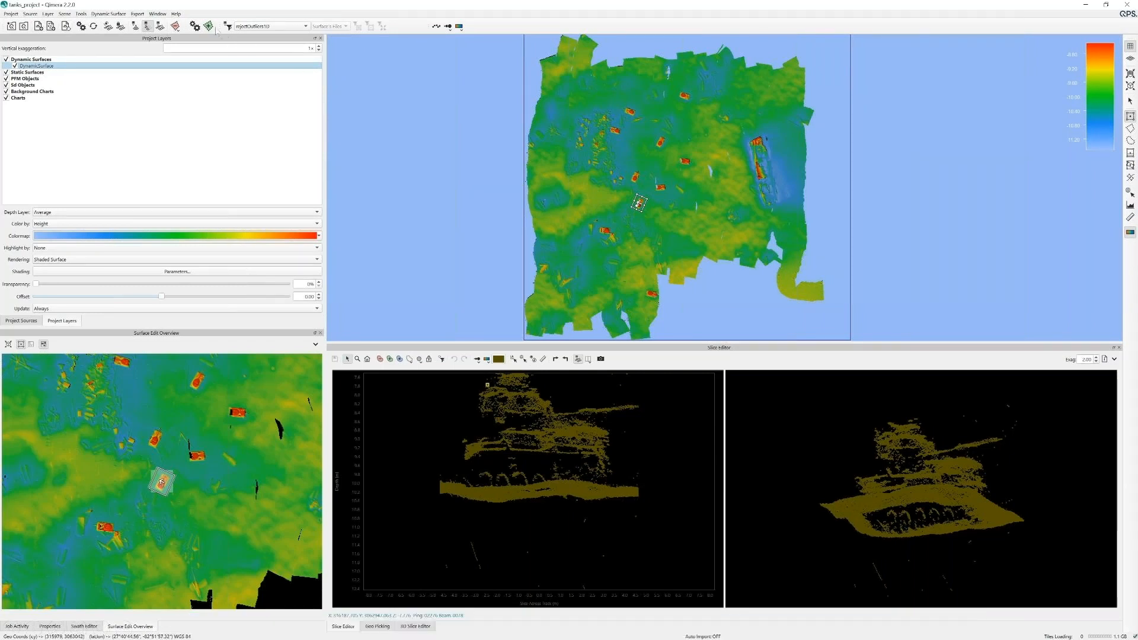
Step: Open the Configure Custom Toolbar settings and review the action catalog and toolbar contents
{"action": "left_click", "coordinate": [195, 26]}
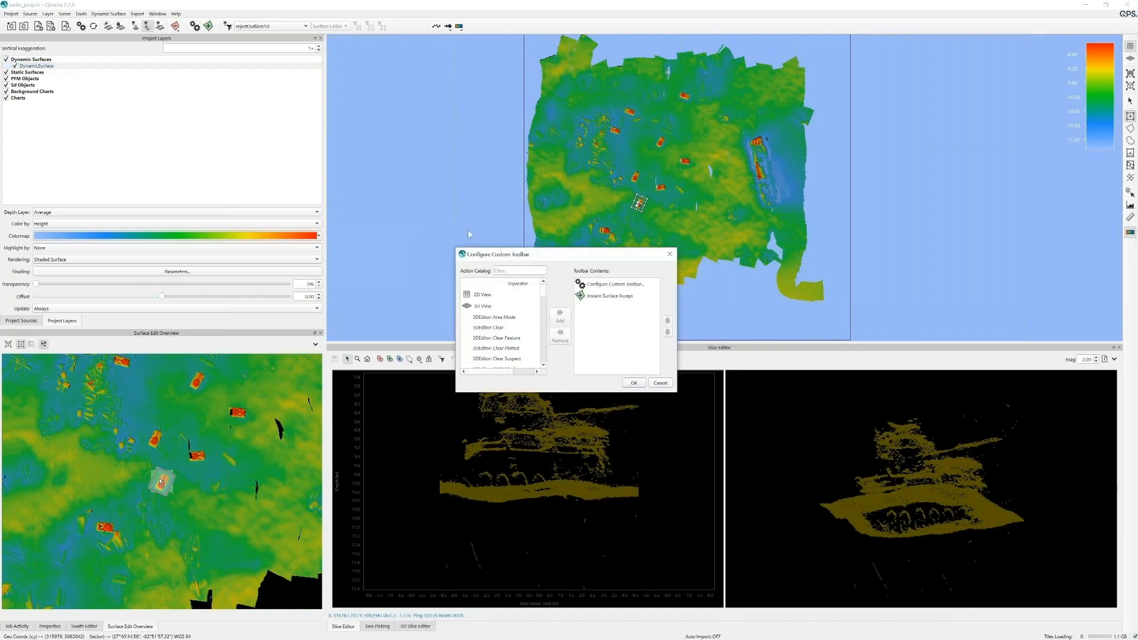
{"action": "left_click_drag", "start_coordinate": [544, 288], "coordinate": [544, 288]}
{"action": "left_click", "coordinate": [169, 627]}
{"action": "mouse_move", "coordinate": [198, 620]}
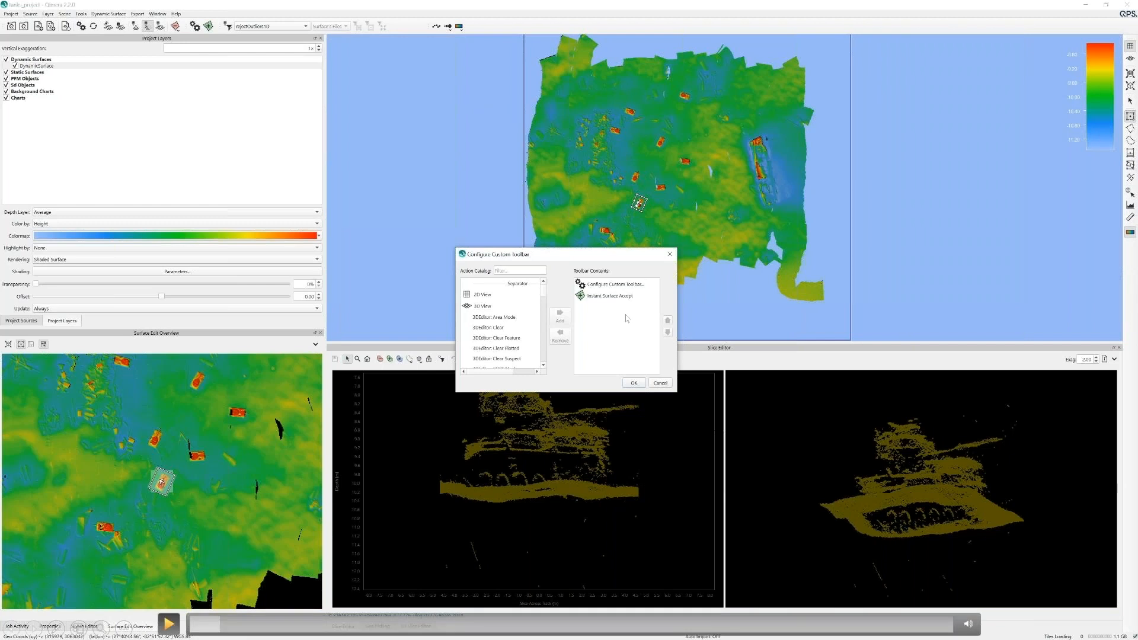
{"action": "left_click", "coordinate": [169, 624]}
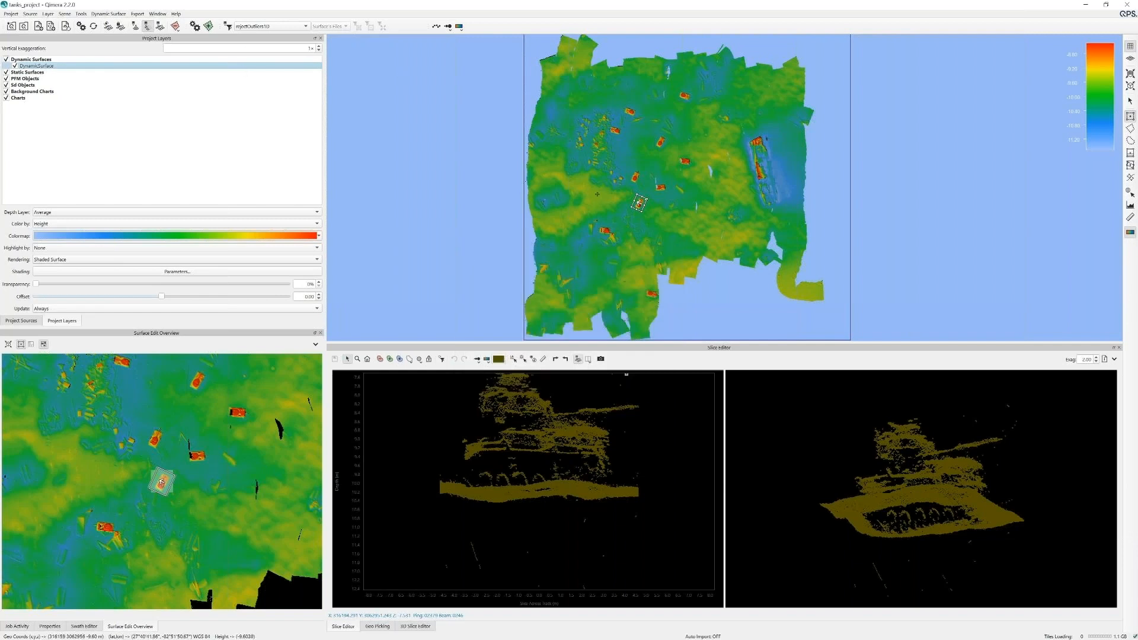
Step: Review the dynamic surface's colormap range in the Adjust Colormap Range dialog and accept it
{"action": "right_click", "coordinate": [197, 242]}
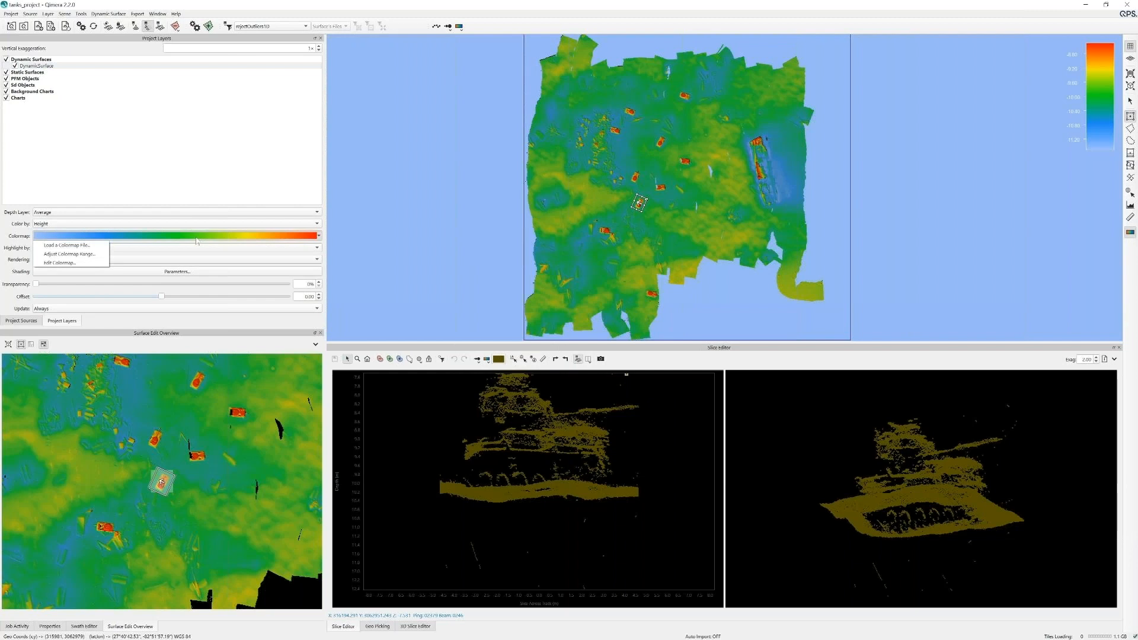
{"action": "left_click", "coordinate": [89, 247]}
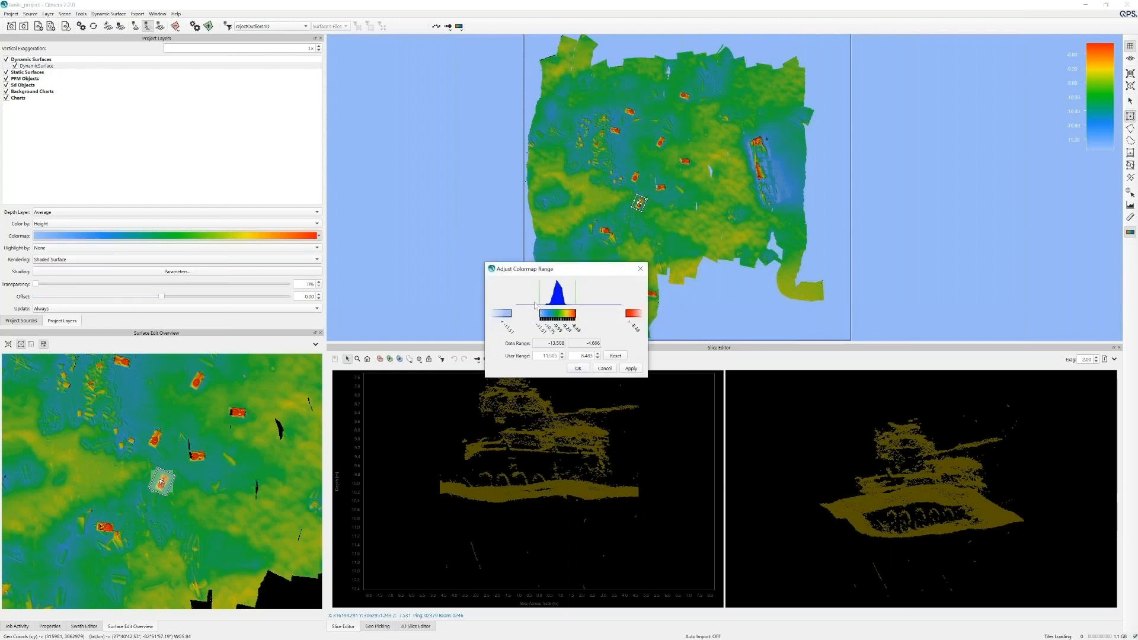
{"action": "left_click", "coordinate": [578, 368]}
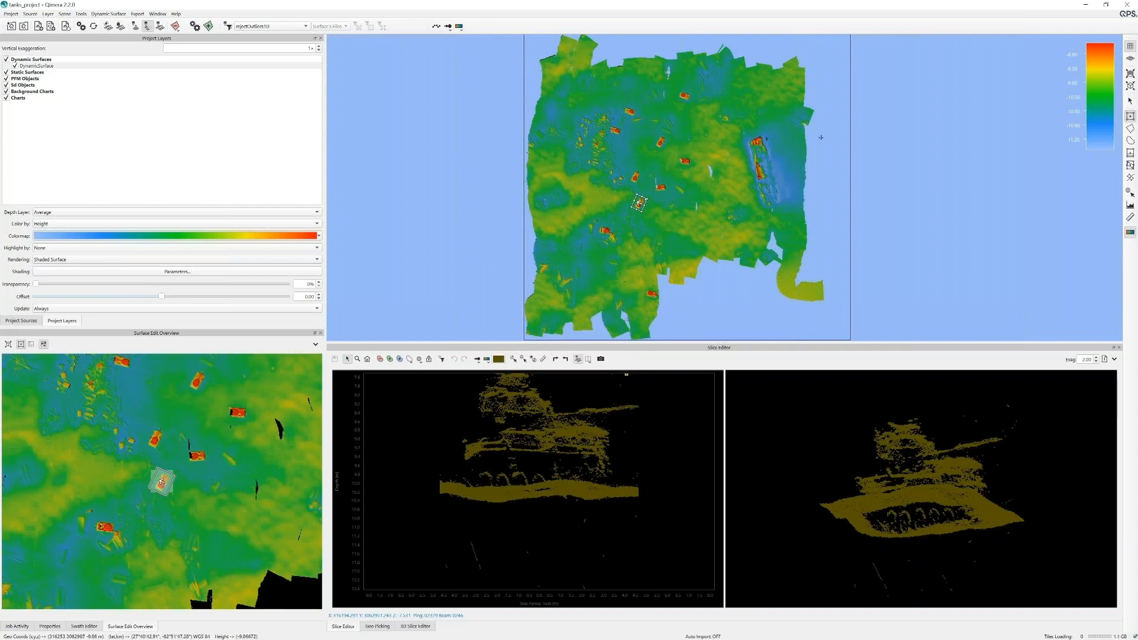
Step: Inspect the average-depth surface in the 3D view, including the wreck and the scattered raised targets
{"action": "left_click", "coordinate": [1130, 58]}
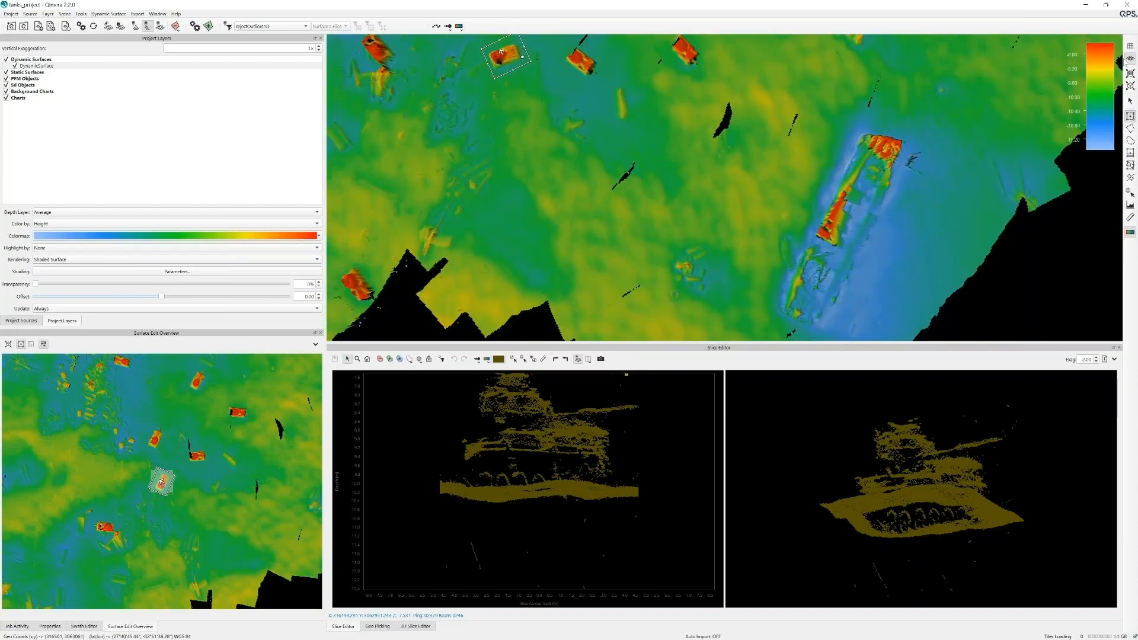
{"action": "scroll", "coordinate": [736, 152], "scroll_direction": "down", "scroll_amount": 2}
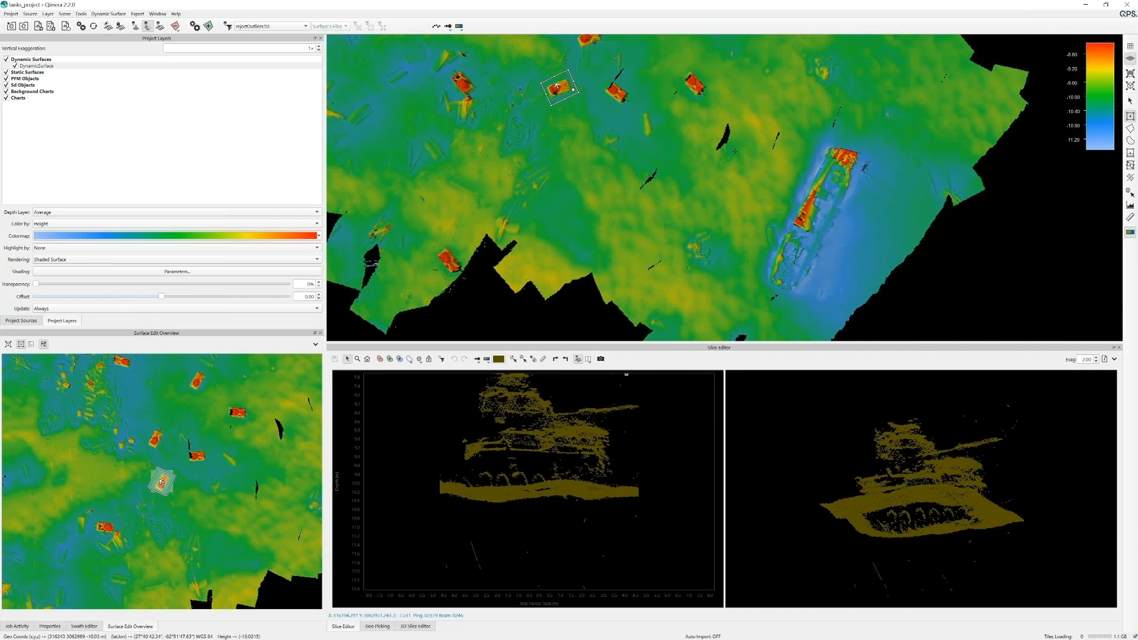
{"action": "scroll", "coordinate": [736, 151], "scroll_direction": "down", "scroll_amount": 1}
{"action": "middle_click_drag", "start_coordinate": [715, 152], "coordinate": [601, 202]}
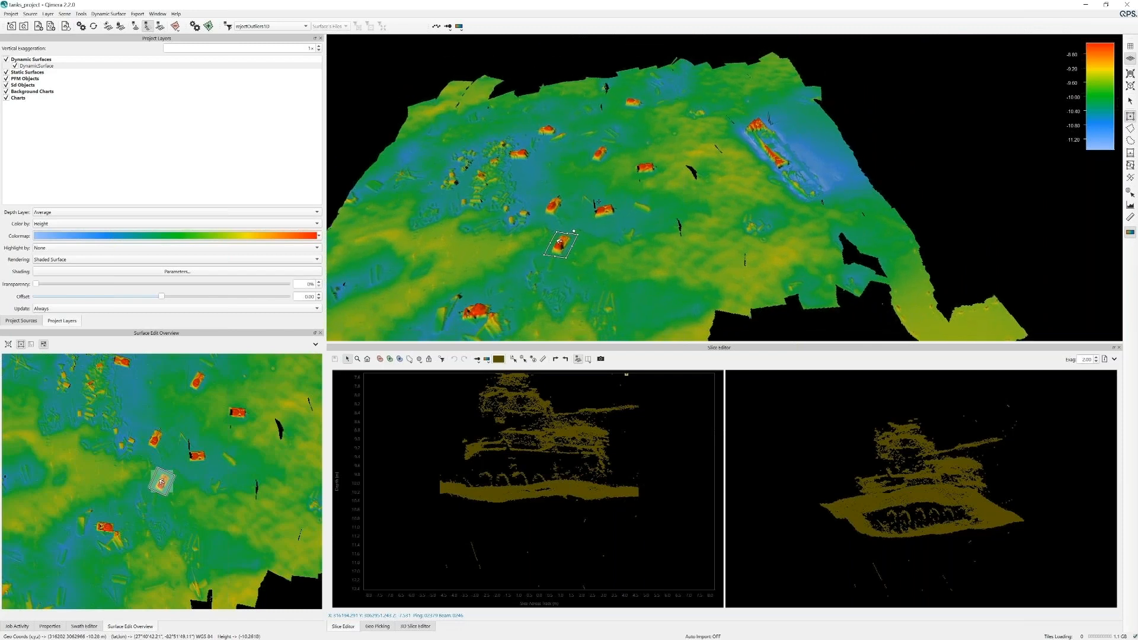
{"action": "scroll", "coordinate": [601, 202], "scroll_direction": "up", "scroll_amount": 1}
{"action": "scroll", "coordinate": [600, 202], "scroll_direction": "up", "scroll_amount": 3}
{"action": "middle_click_drag", "start_coordinate": [528, 224], "coordinate": [535, 249]}
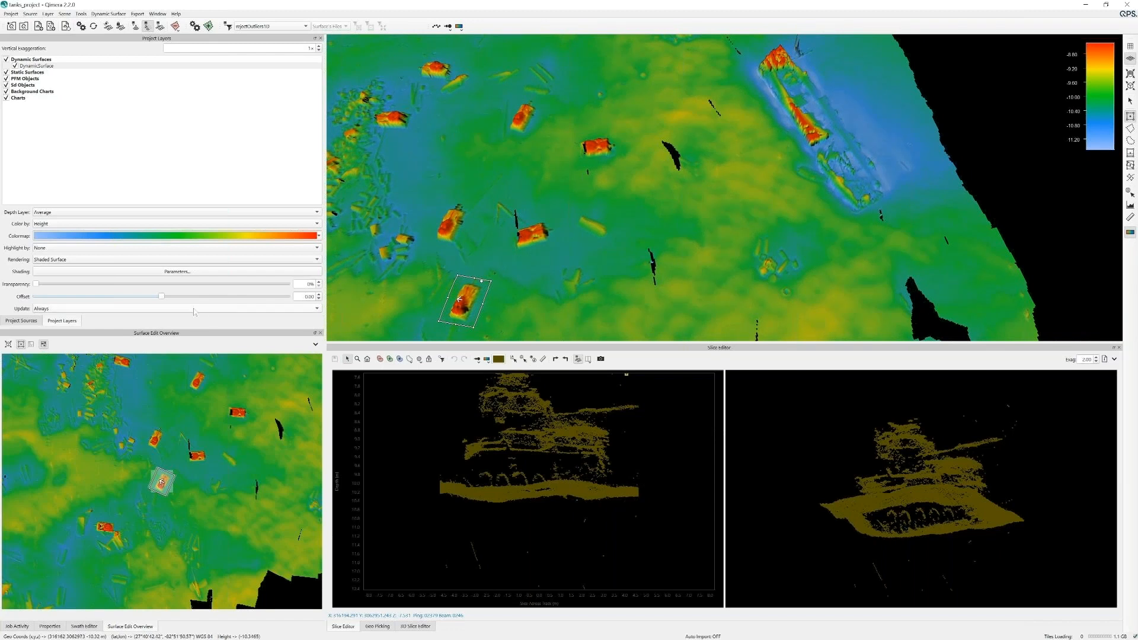
Step: In the 2D view, check the track lines of all raw sonar files over the surface and hide them again
{"action": "left_click", "coordinate": [18, 321]}
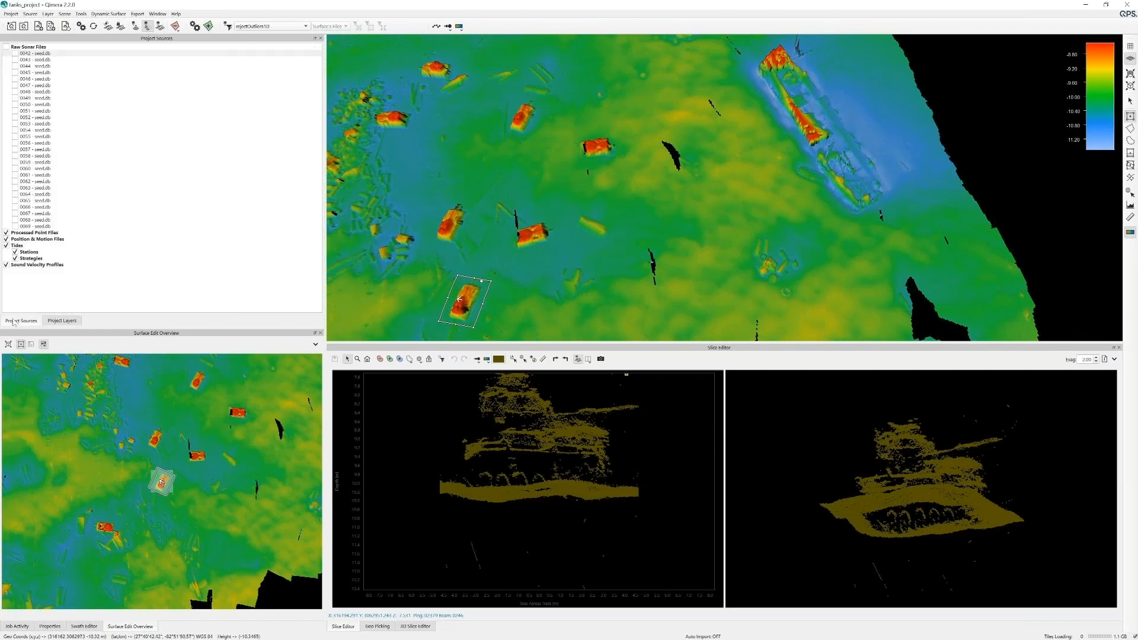
{"action": "left_click", "coordinate": [1131, 58]}
{"action": "left_click", "coordinate": [7, 47]}
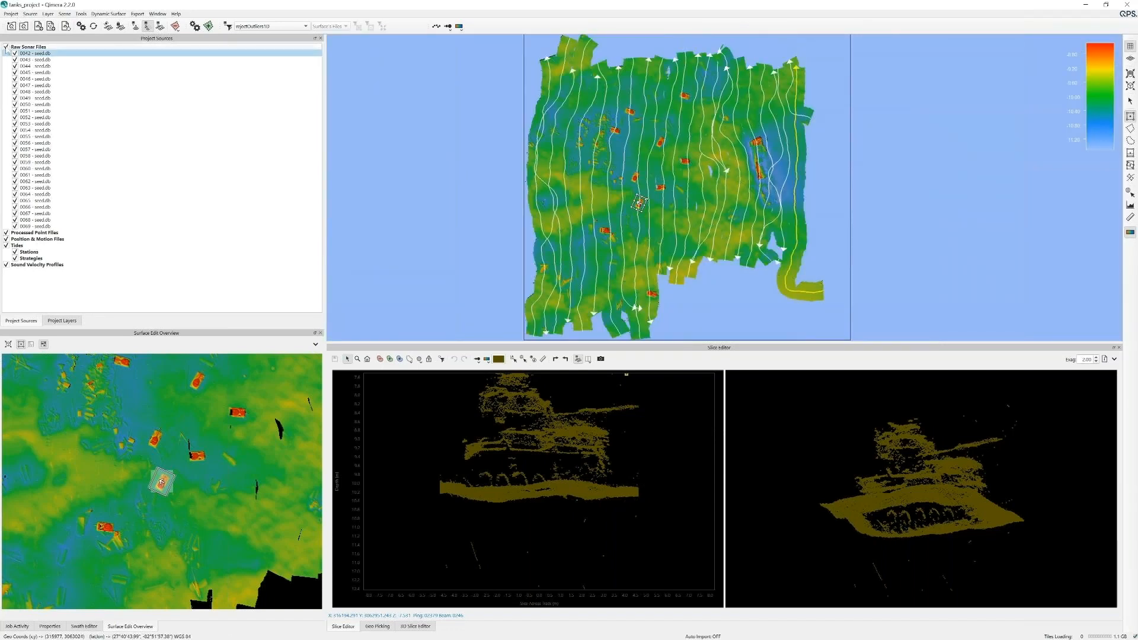
{"action": "left_click", "coordinate": [6, 48]}
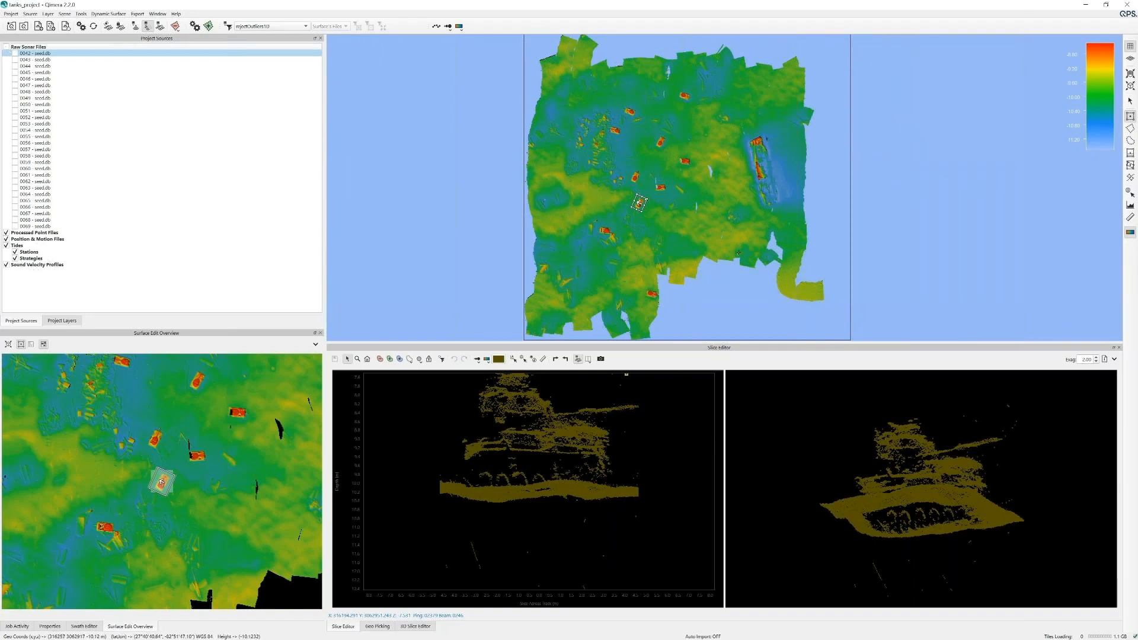
Step: Set the dynamic surface's depth layer to Shallow
{"action": "scroll", "coordinate": [737, 253], "scroll_direction": "down", "scroll_amount": 1}
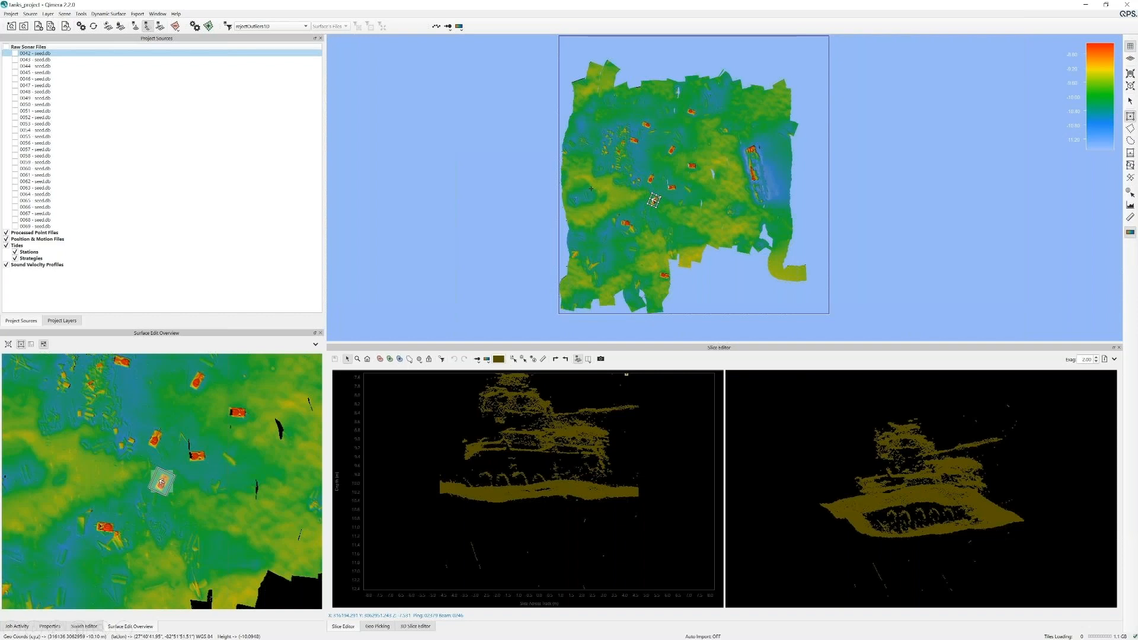
{"action": "scroll", "coordinate": [591, 188], "scroll_direction": "up", "scroll_amount": 1}
{"action": "scroll", "coordinate": [591, 188], "scroll_direction": "up", "scroll_amount": 1}
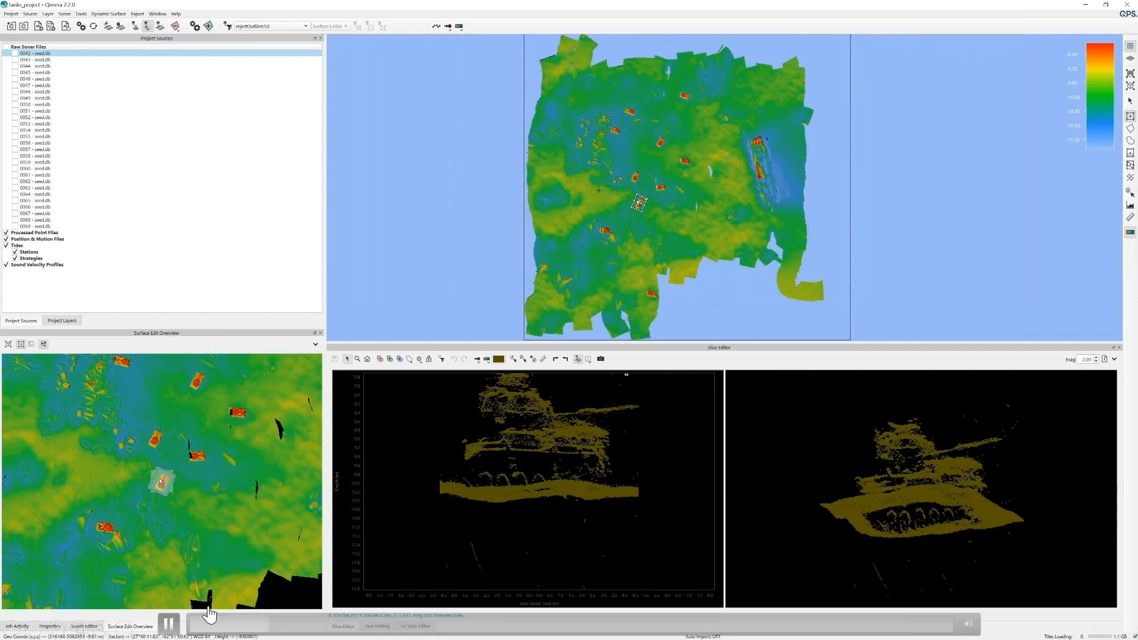
{"action": "left_click", "coordinate": [63, 321]}
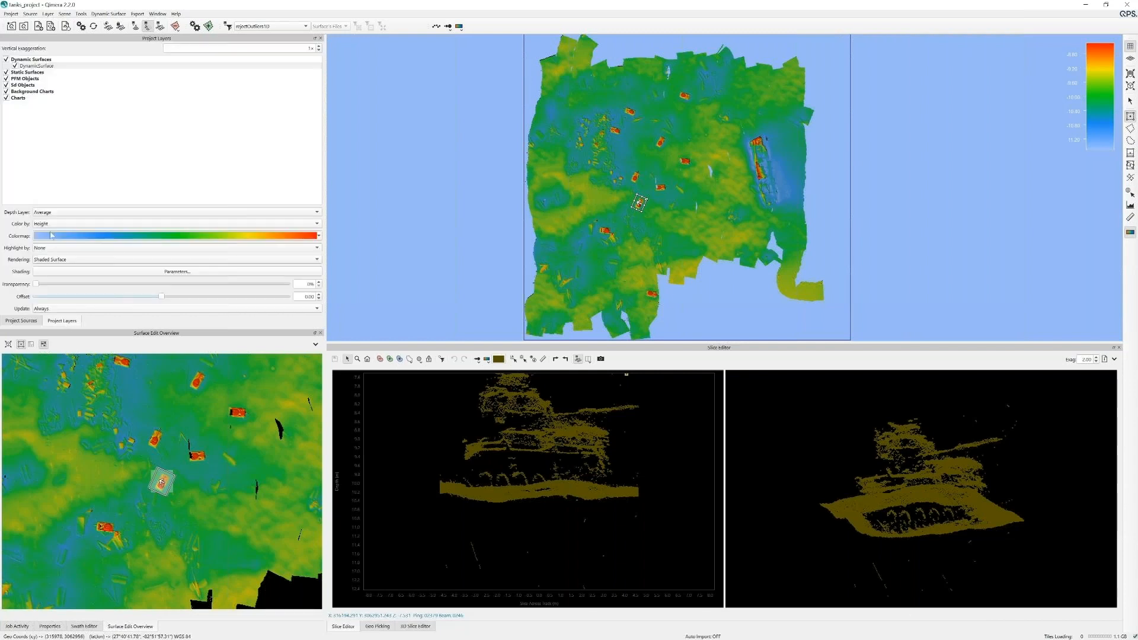
{"action": "left_click", "coordinate": [42, 66]}
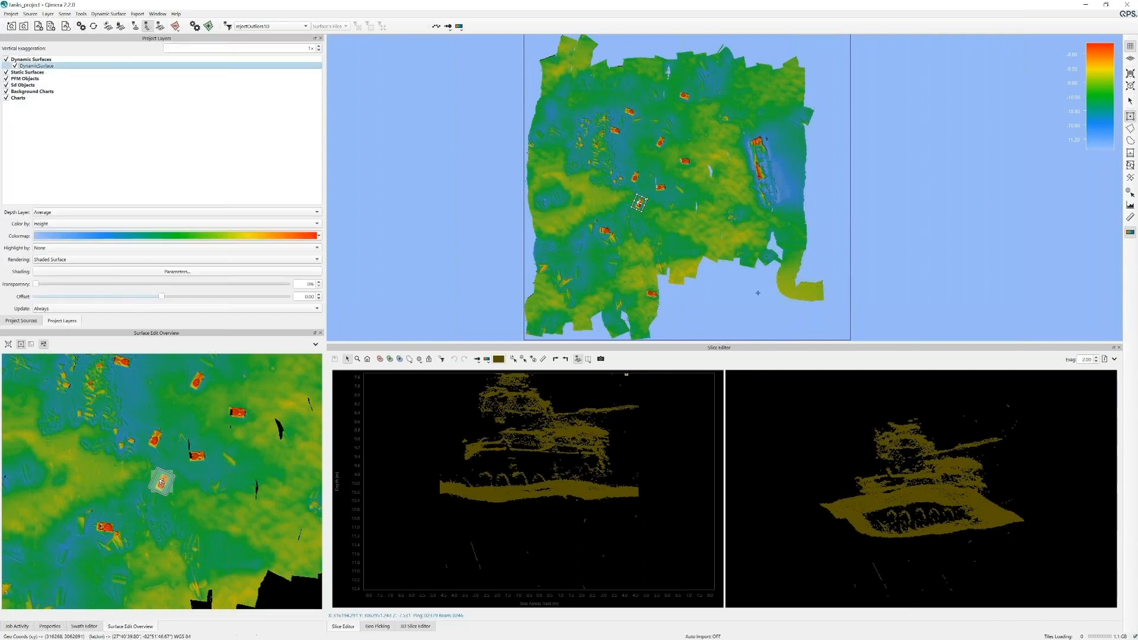
{"action": "scroll", "coordinate": [690, 235], "scroll_direction": "up", "scroll_amount": 3}
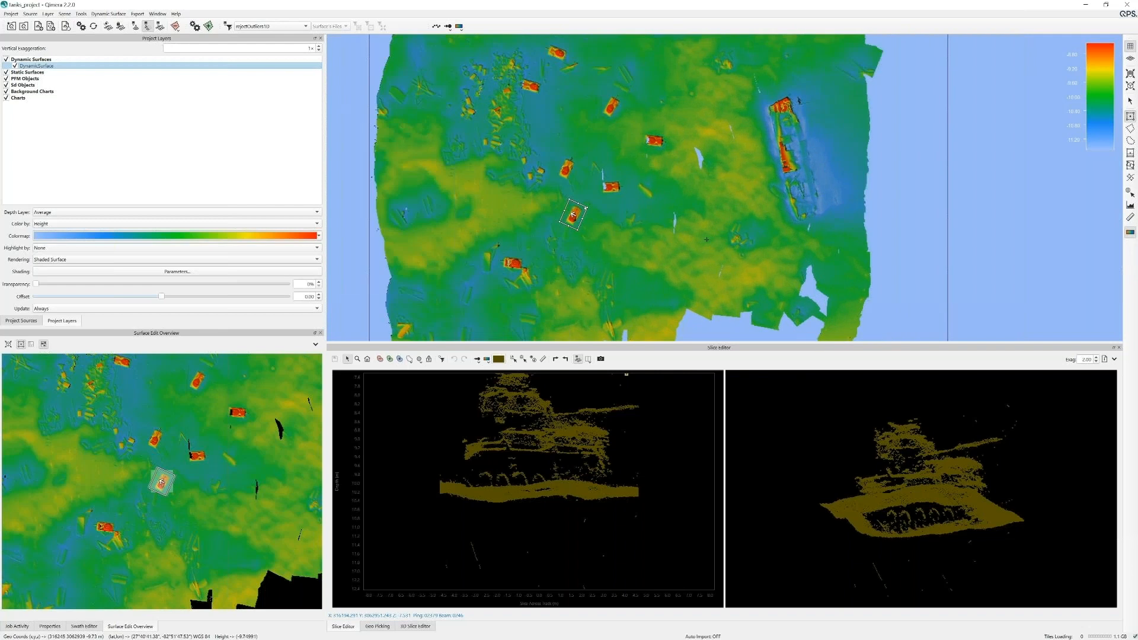
{"action": "left_click", "coordinate": [64, 215]}
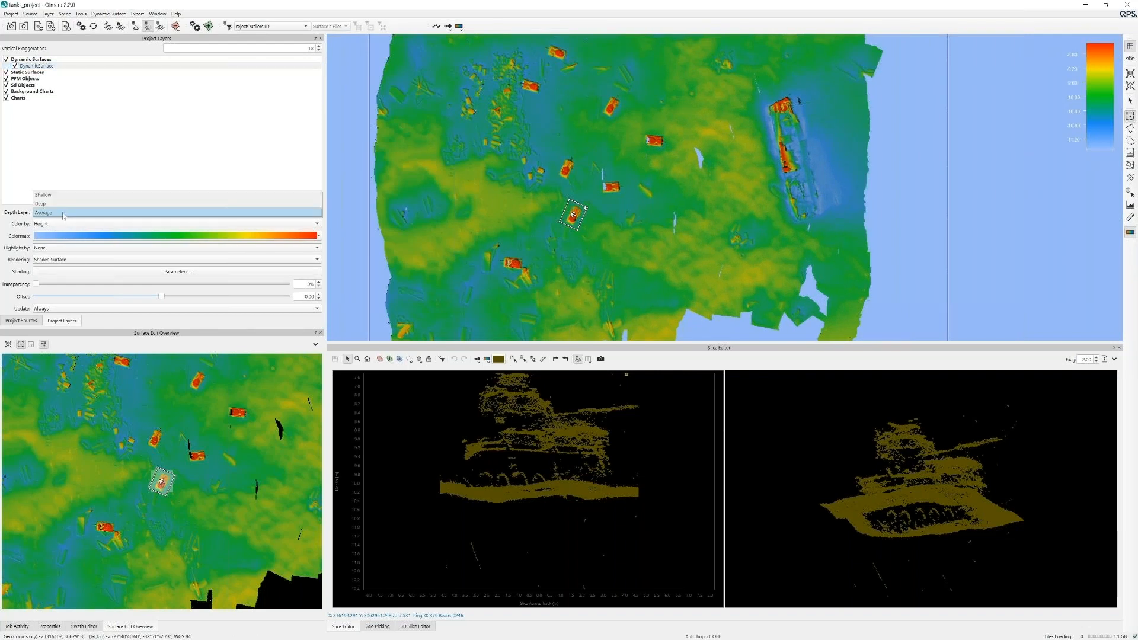
{"action": "left_click", "coordinate": [60, 196]}
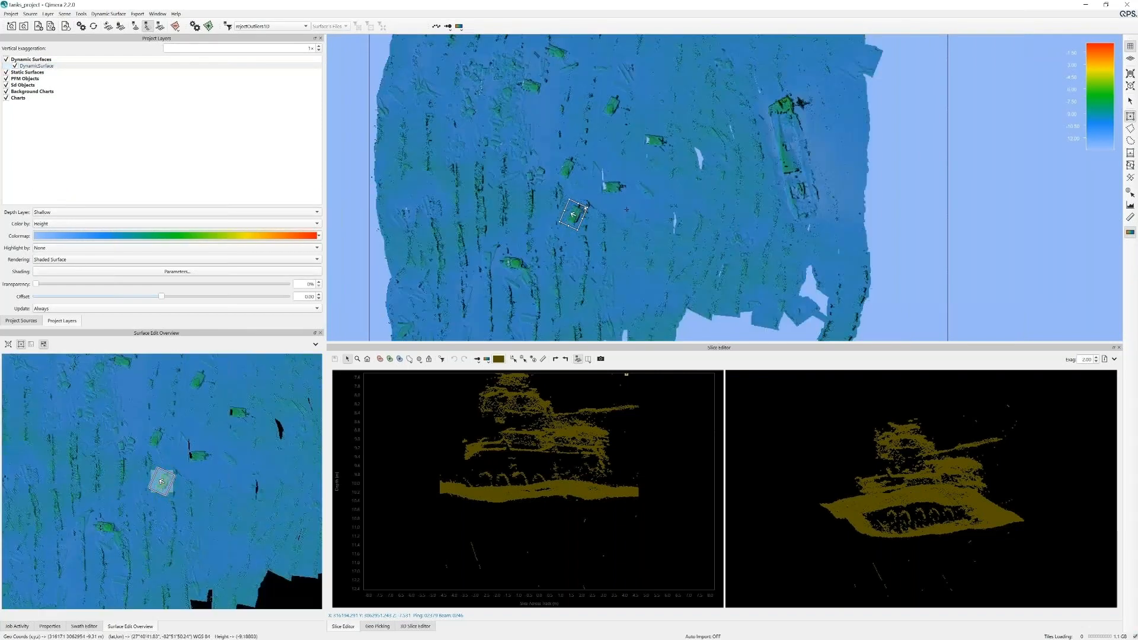
Step: Examine the shallow-depth surface in the 3D view for spikes from outlying soundings
{"action": "left_click", "coordinate": [1131, 59]}
{"action": "scroll", "coordinate": [701, 228], "scroll_direction": "down", "scroll_amount": 3}
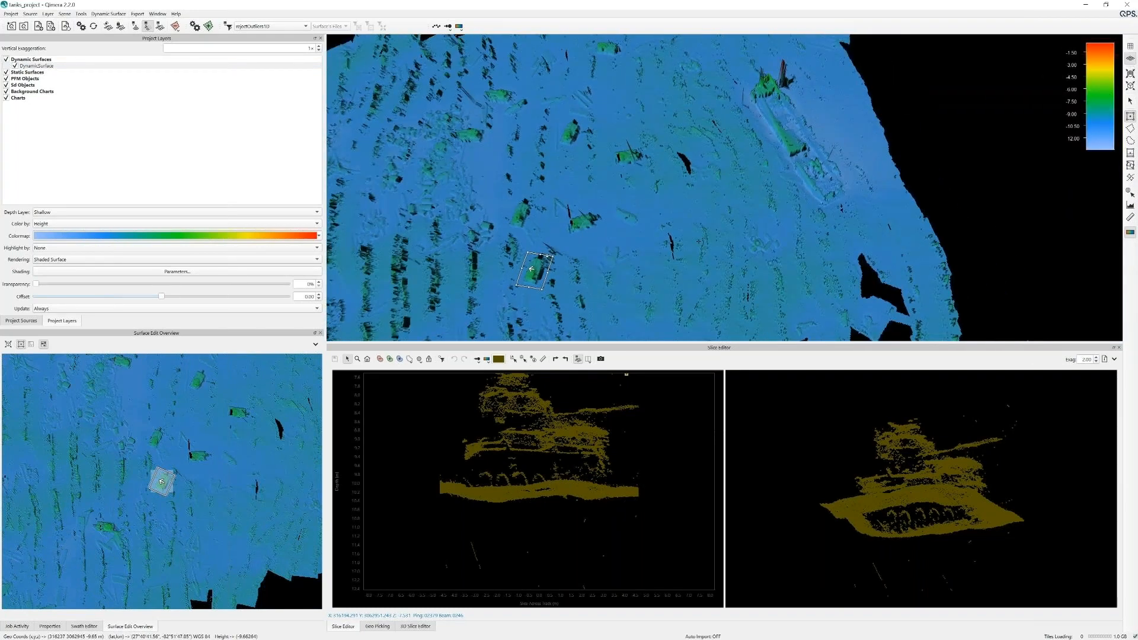
{"action": "right_click_drag", "start_coordinate": [701, 228], "coordinate": [681, 244]}
{"action": "scroll", "coordinate": [682, 244], "scroll_direction": "up", "scroll_amount": 2}
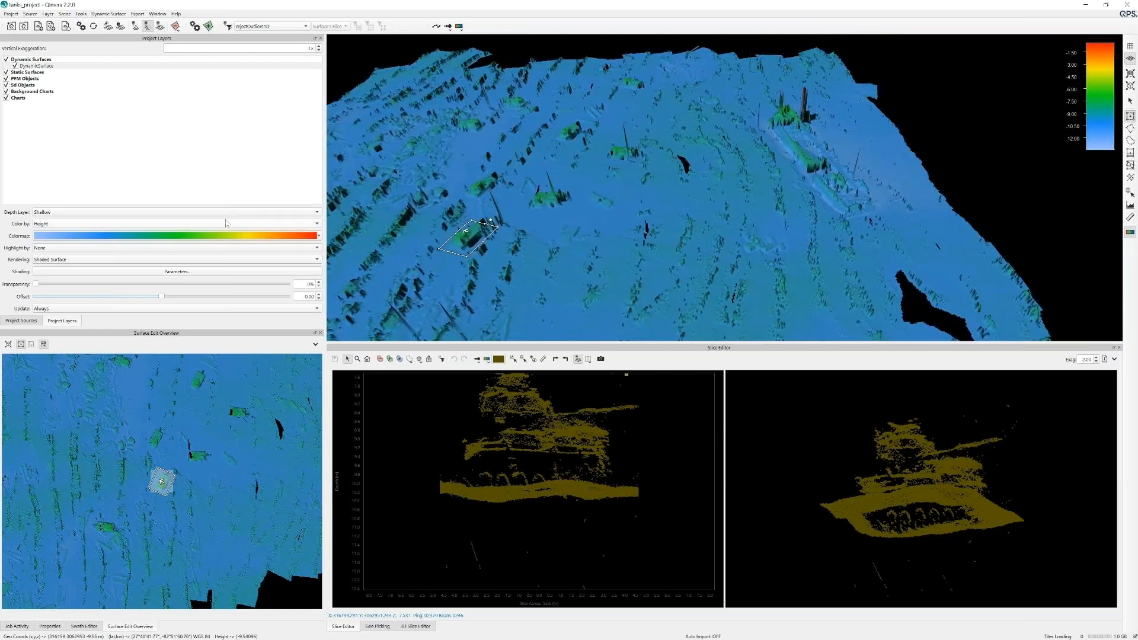
Step: Color the dynamic surface by Uncertainty (95% c.l.) and inspect it in 3D
{"action": "left_click", "coordinate": [99, 225]}
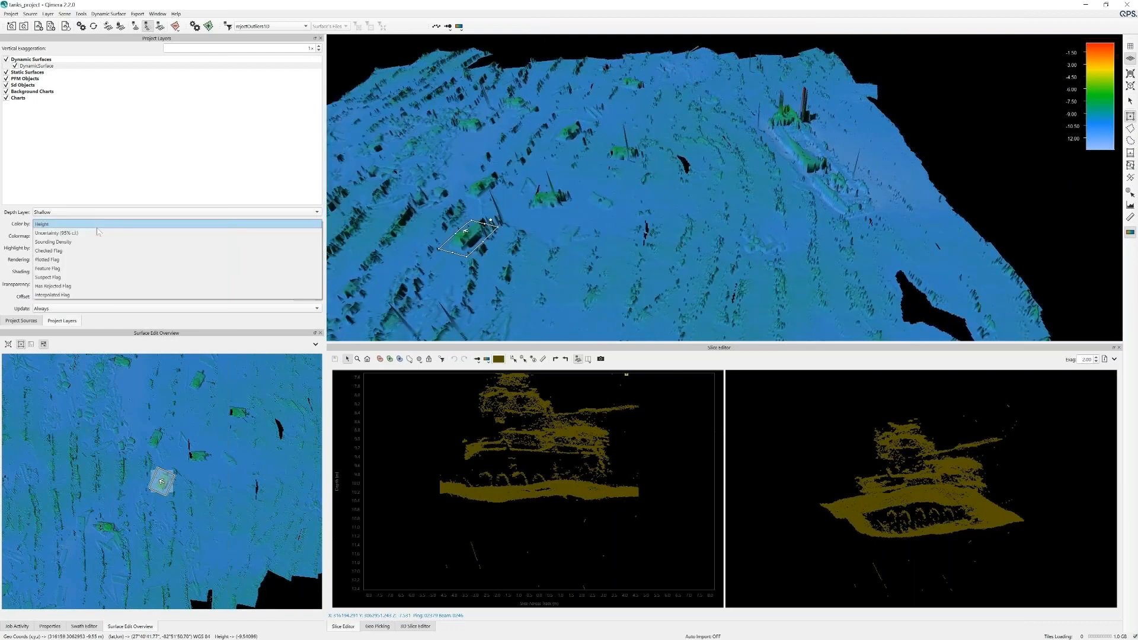
{"action": "left_click", "coordinate": [166, 232]}
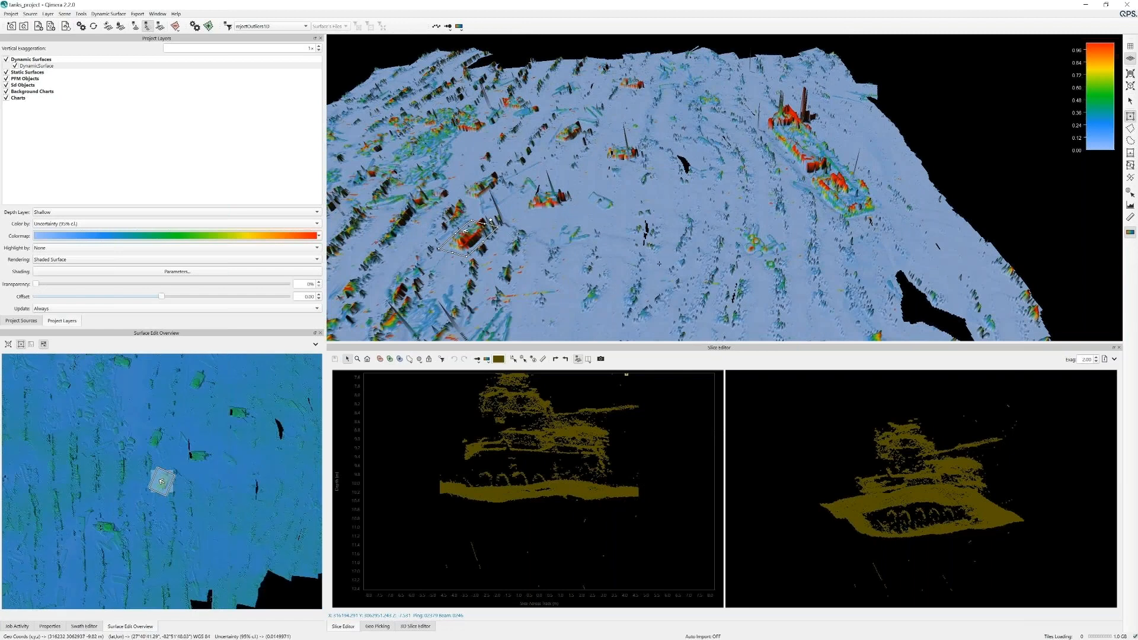
{"action": "scroll", "coordinate": [662, 263], "scroll_direction": "down", "scroll_amount": 4}
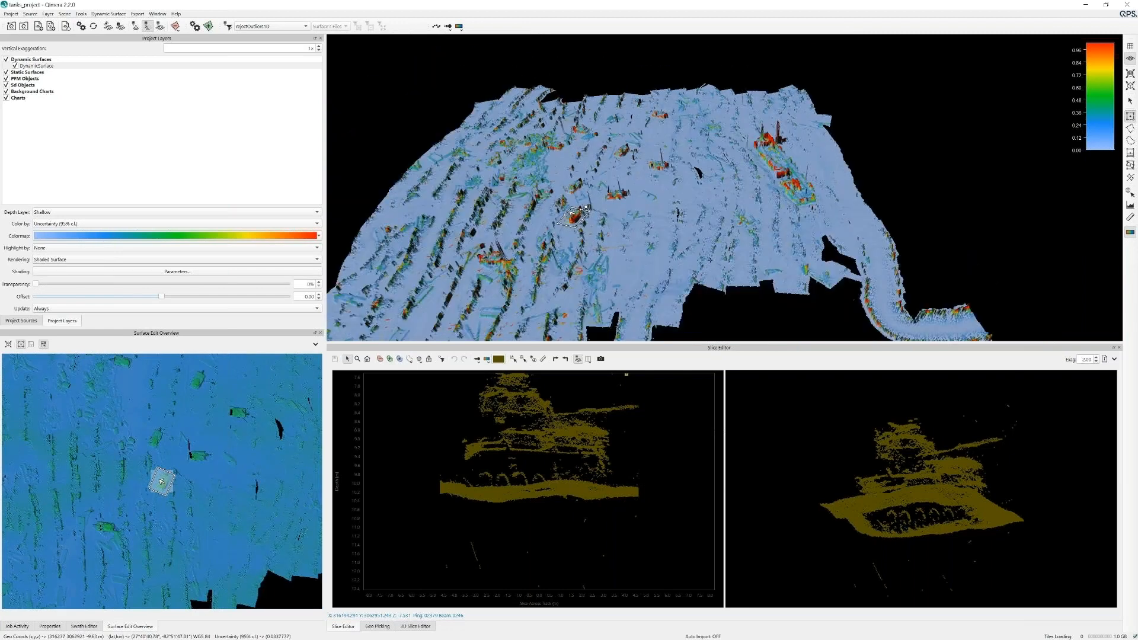
{"action": "mouse_move", "coordinate": [667, 239]}
{"action": "middle_mouse_down"}
{"action": "mouse_move", "coordinate": [668, 257]}
{"action": "mouse_move", "coordinate": [664, 240]}
{"action": "middle_mouse_up"}
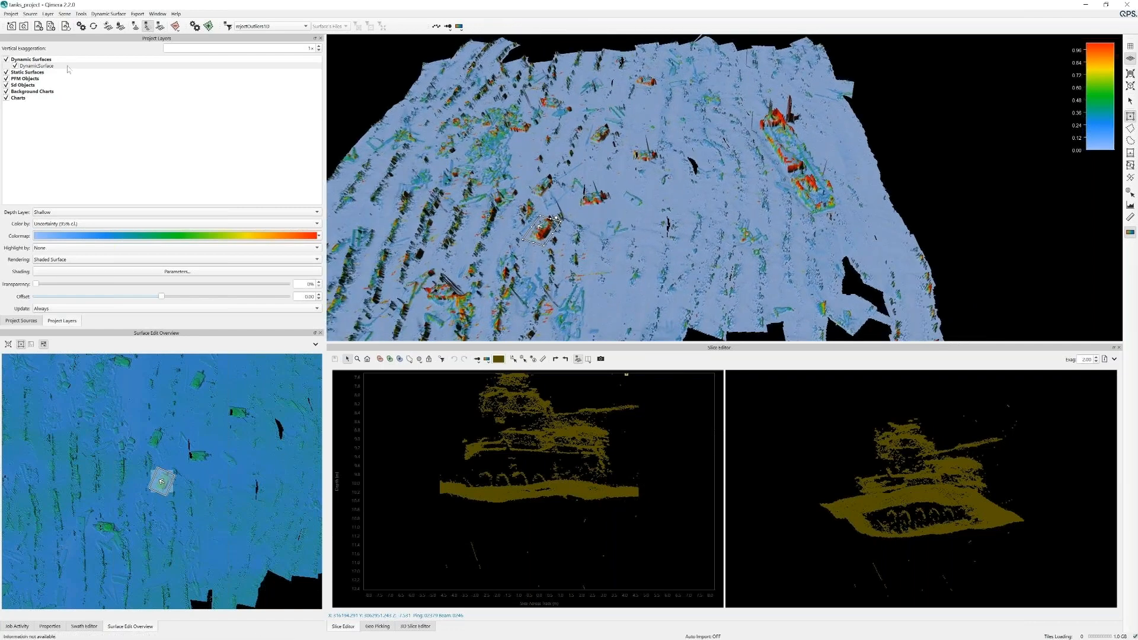
Step: Open the Snapshot as Static Surface settings and review the surface extent, depth layer and coloring options
{"action": "left_click", "coordinate": [115, 14]}
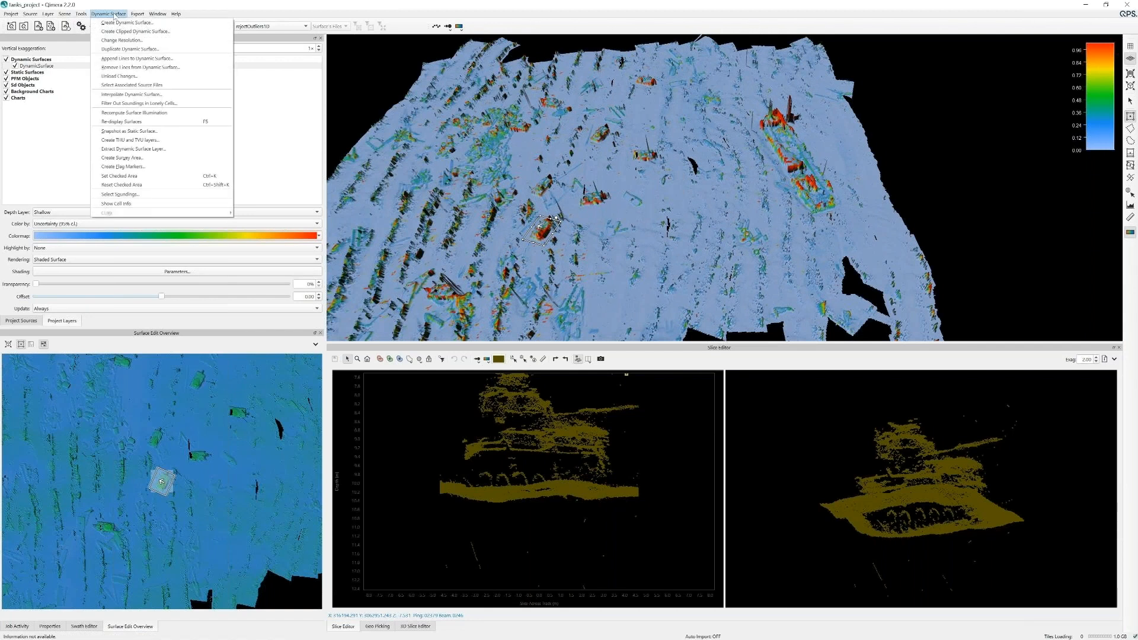
{"action": "left_click", "coordinate": [127, 131]}
{"action": "left_click", "coordinate": [170, 624]}
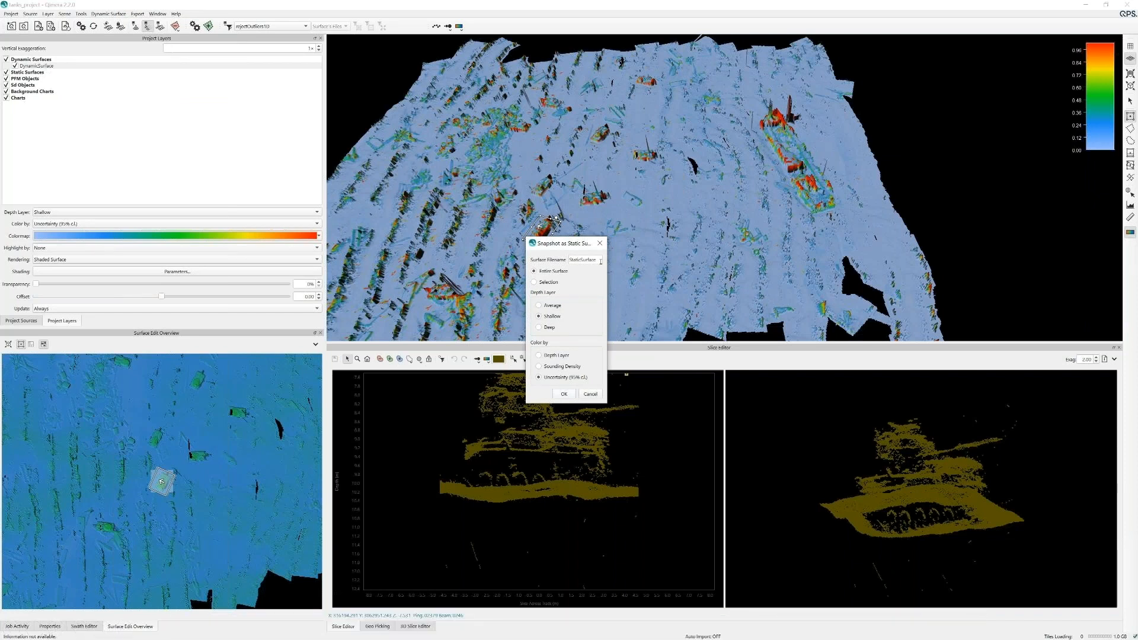
{"action": "mouse_move", "coordinate": [185, 620]}
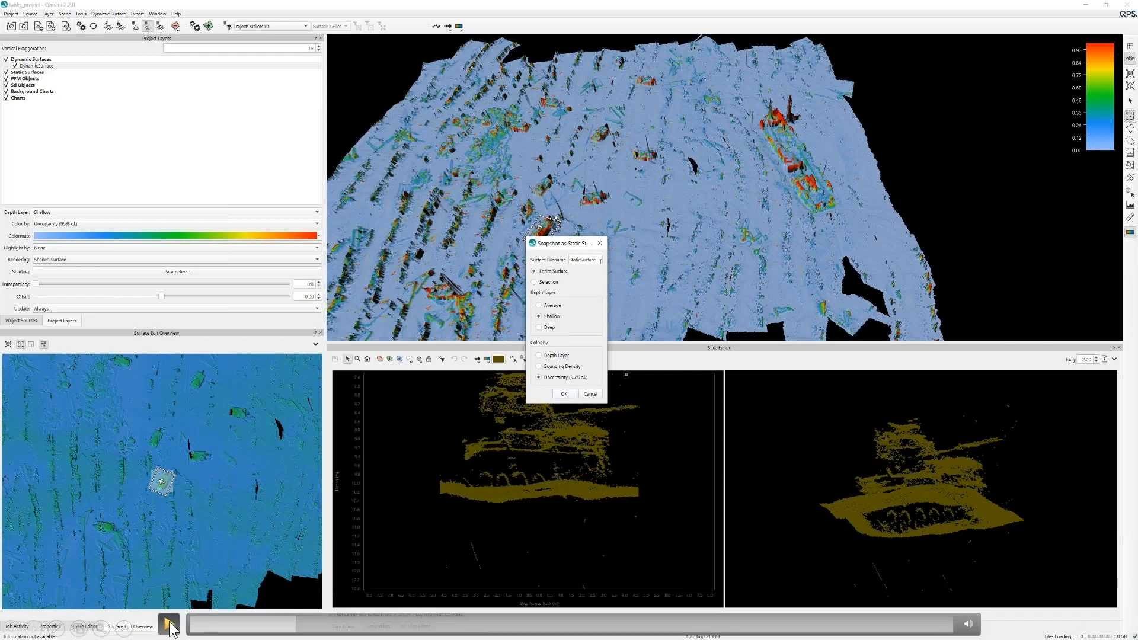
{"action": "left_click", "coordinate": [169, 624]}
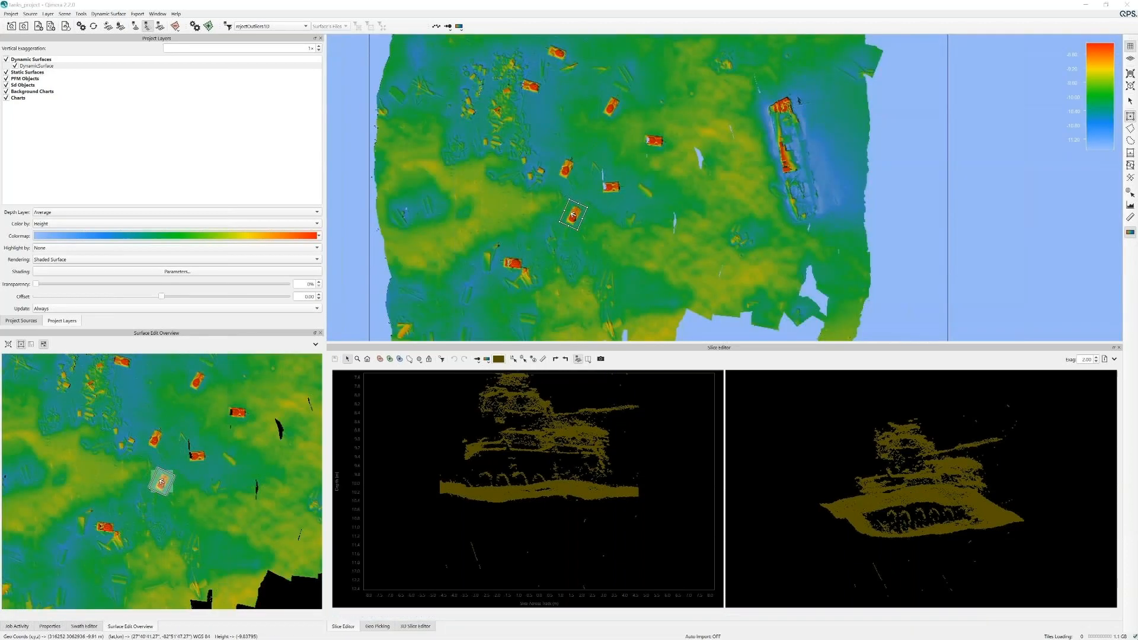
{"action": "mouse_move", "coordinate": [222, 628]}
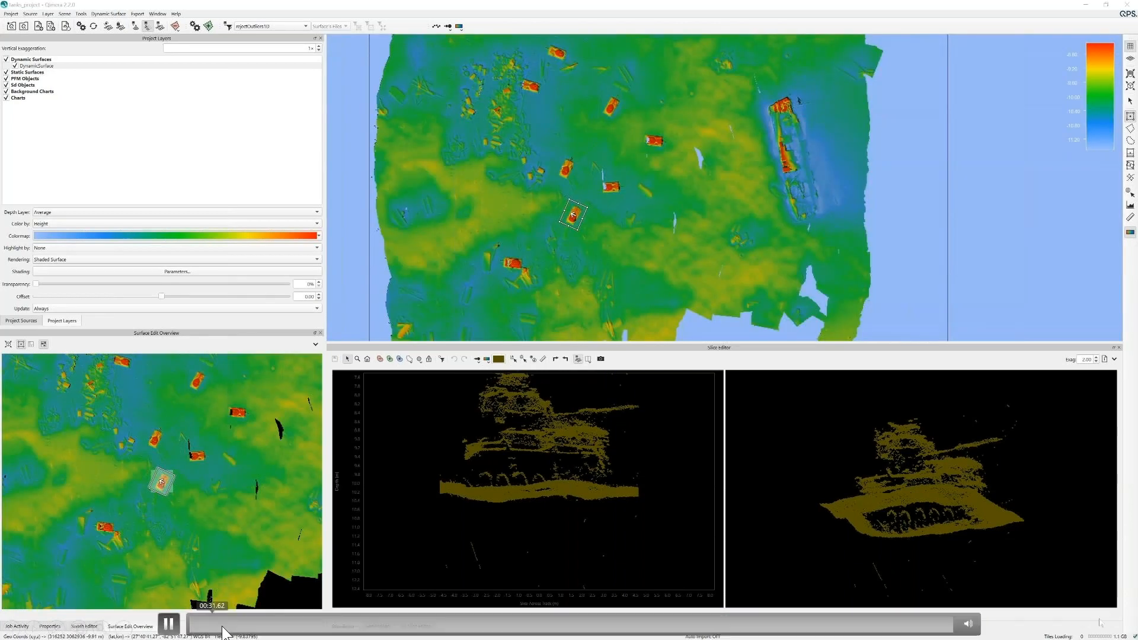
{"action": "left_click", "coordinate": [169, 625]}
{"action": "left_click", "coordinate": [169, 624]}
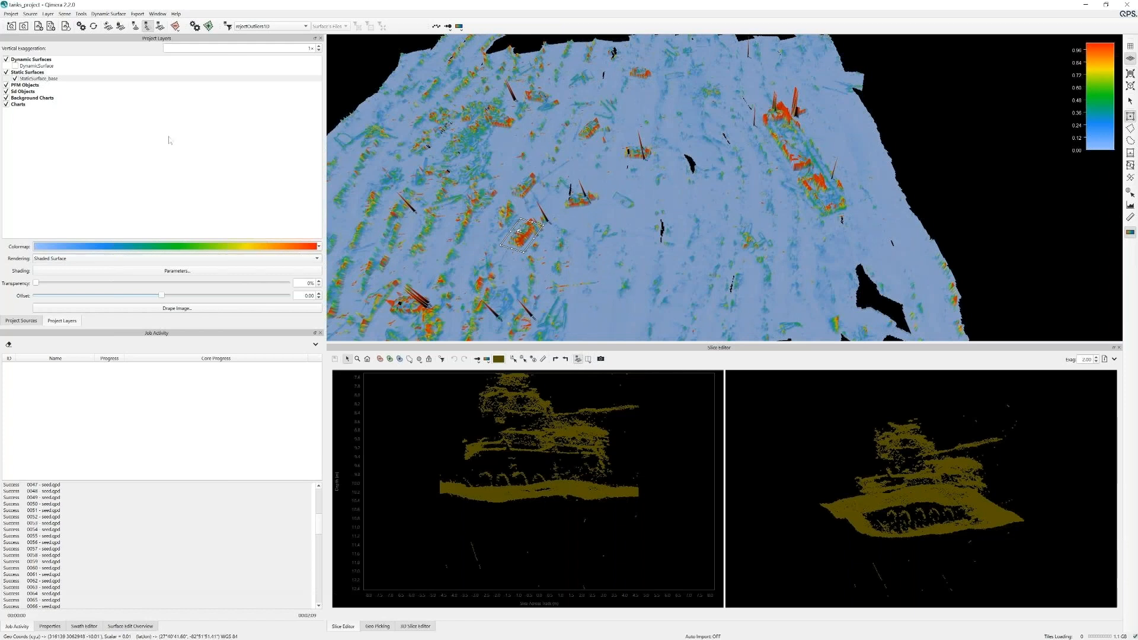
Step: Narrow the static surface's colormap range to an upper limit of about 0.70
{"action": "left_click", "coordinate": [107, 250]}
{"action": "left_click", "coordinate": [97, 269]}
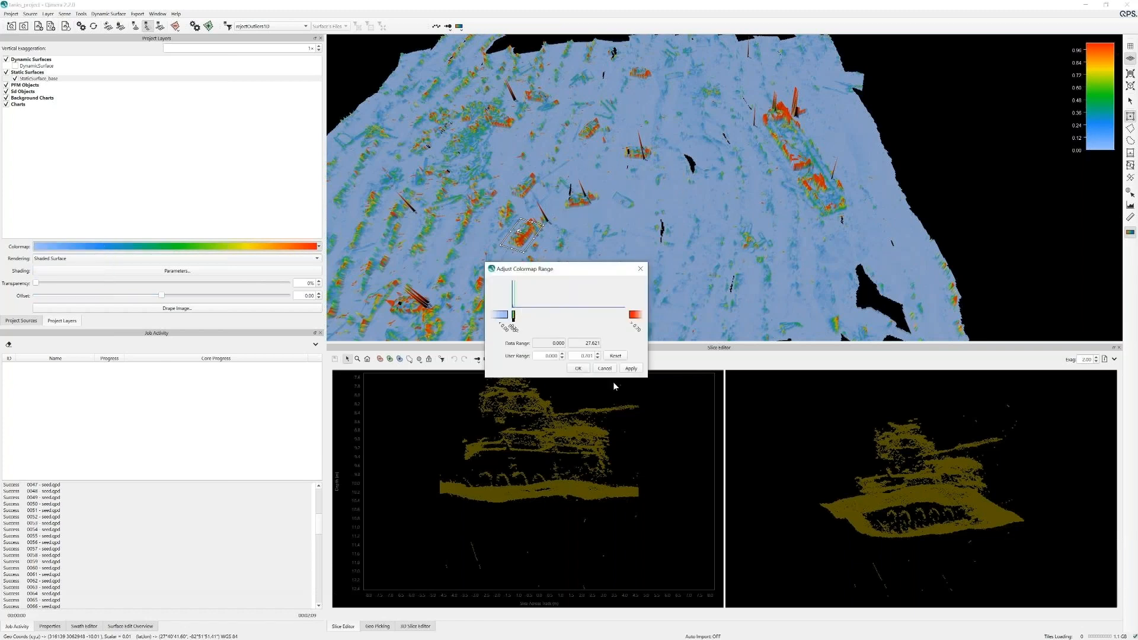
{"action": "left_click", "coordinate": [578, 368]}
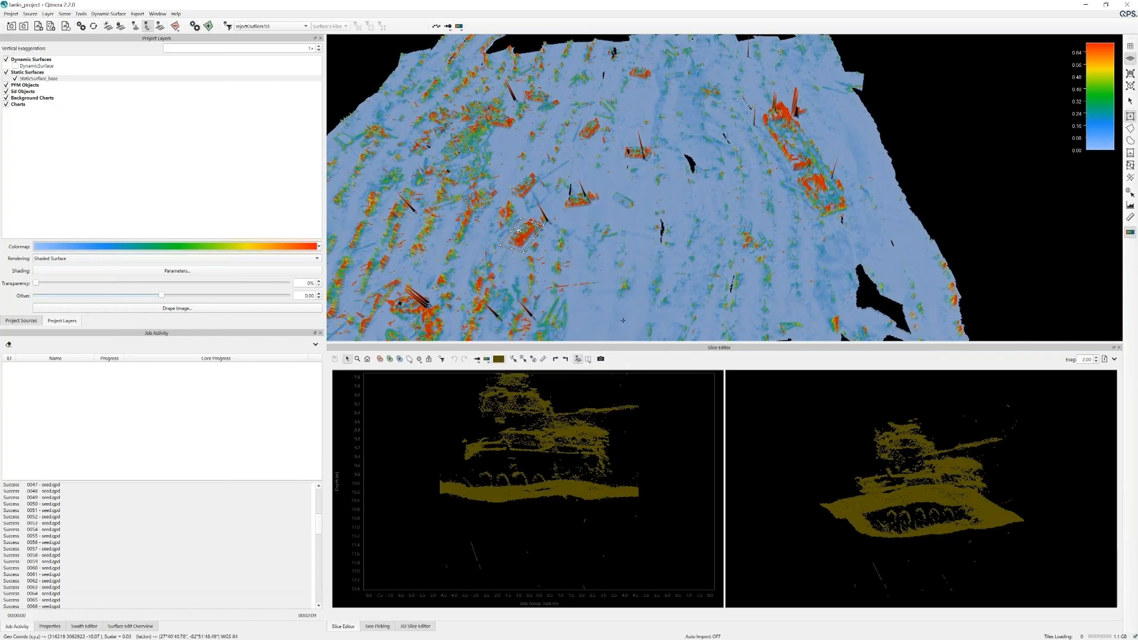
{"action": "scroll", "coordinate": [569, 232], "scroll_direction": "down", "scroll_amount": 3}
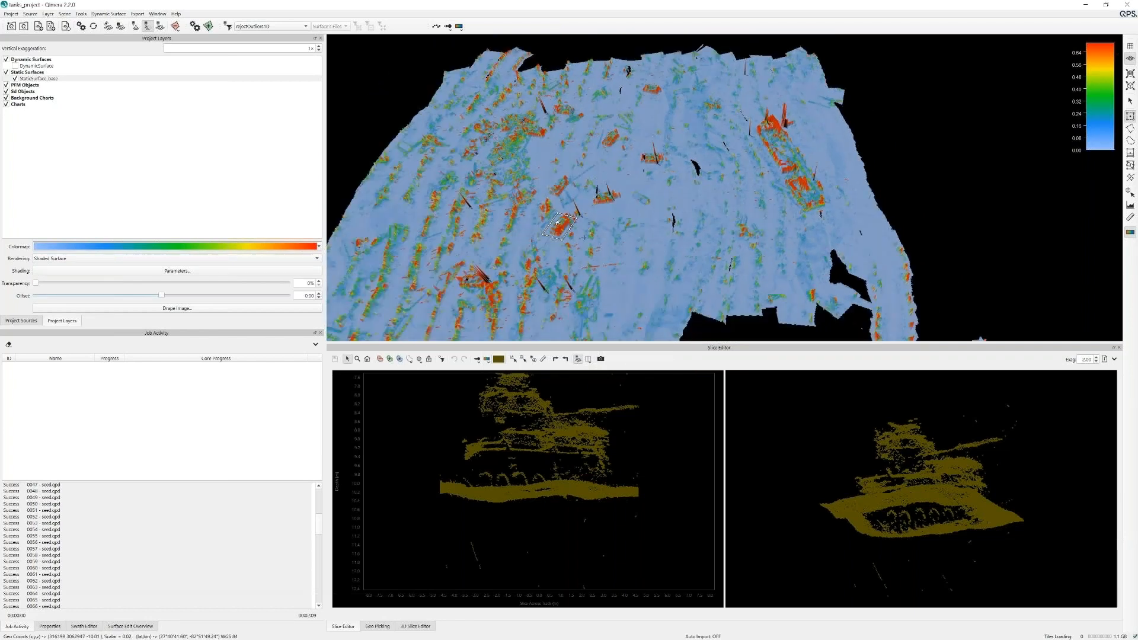
Step: Show the dynamic surface in place of the static snapshot and return the scene to the 2D plan view
{"action": "left_click", "coordinate": [15, 66]}
{"action": "left_click", "coordinate": [27, 67]}
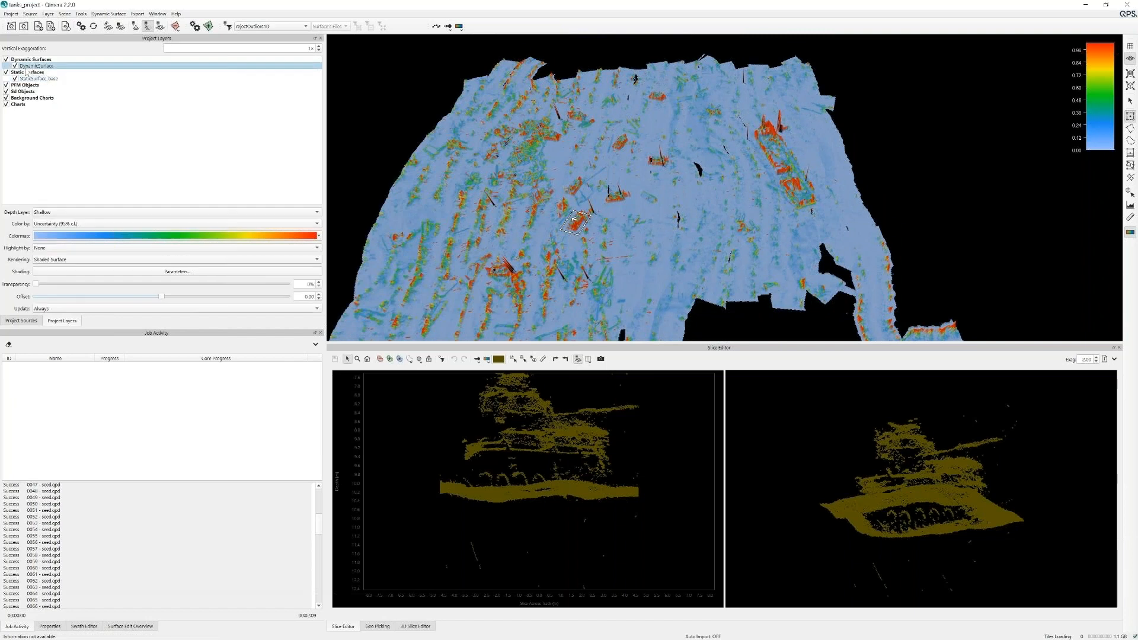
{"action": "left_click", "coordinate": [15, 78]}
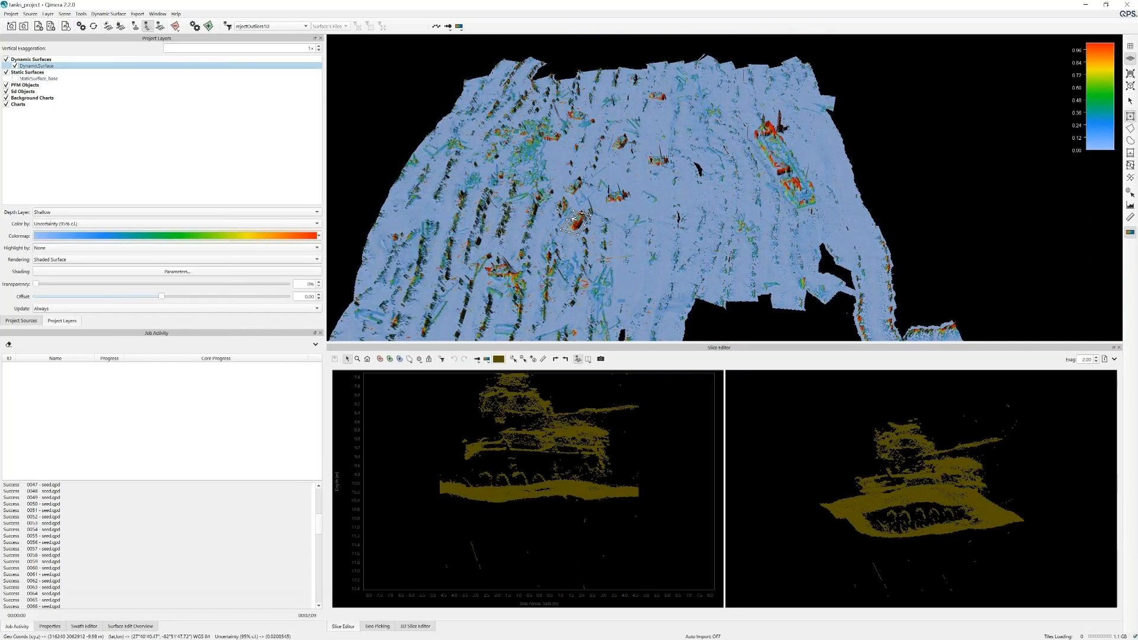
{"action": "scroll", "coordinate": [716, 306], "scroll_direction": "up", "scroll_amount": 1}
{"action": "scroll", "coordinate": [716, 306], "scroll_direction": "down", "scroll_amount": 2}
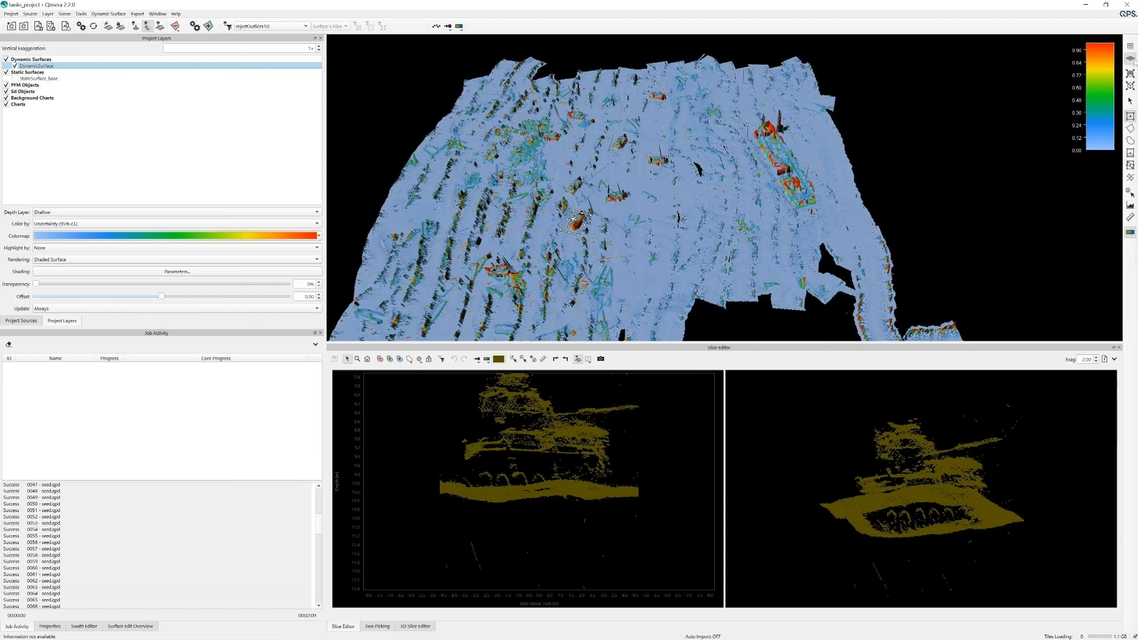
{"action": "left_click", "coordinate": [1131, 48]}
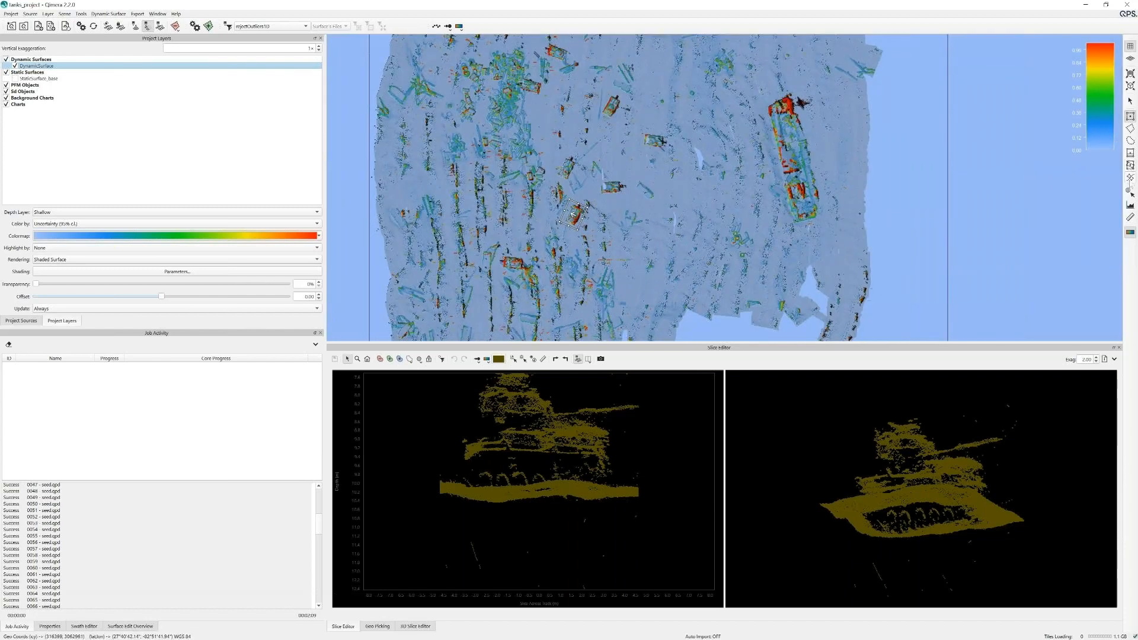
Step: Select a rectangular slice area of about 32 by 22 m southwest of the long wreck and color its soundings by file
{"action": "mouse_move", "coordinate": [201, 622]}
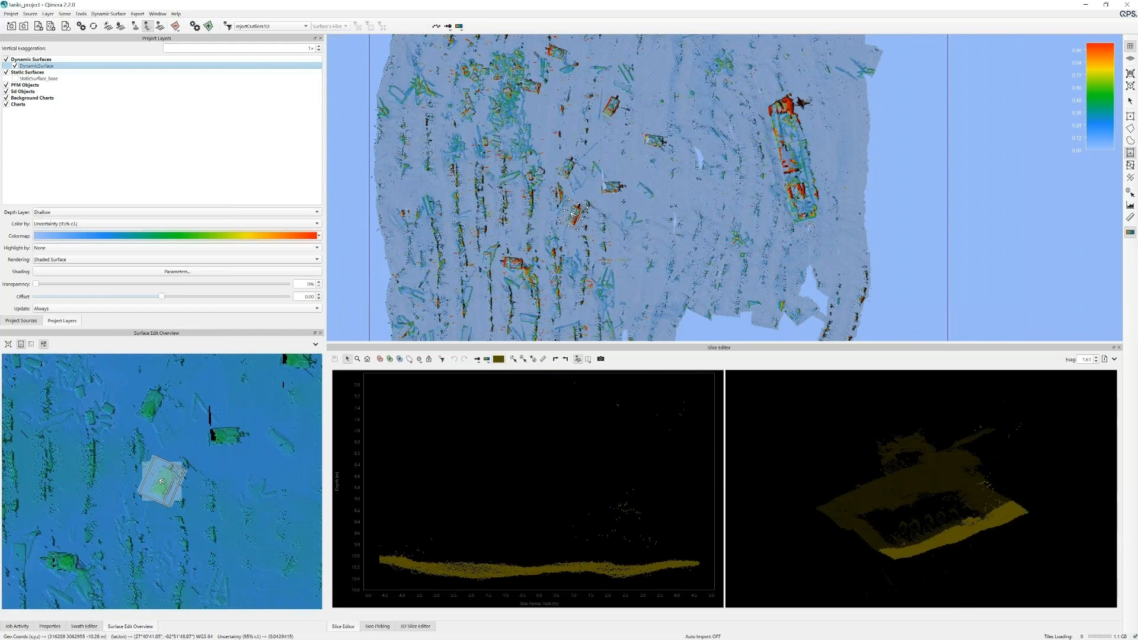
{"action": "left_click_drag", "start_coordinate": [633, 238], "coordinate": [716, 298]}
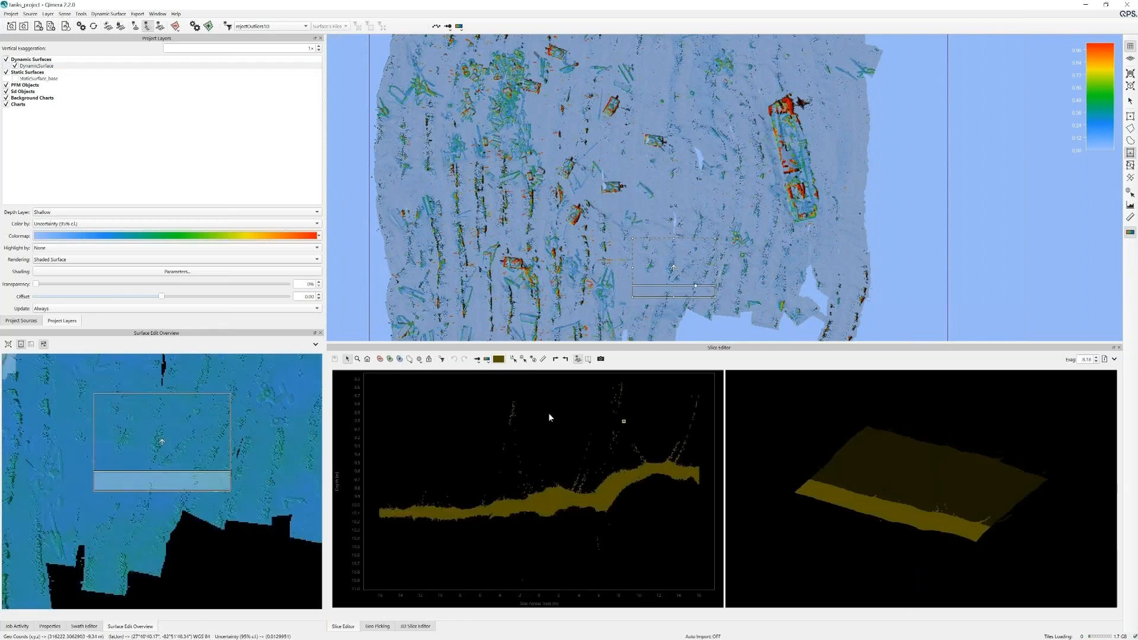
{"action": "left_click", "coordinate": [487, 360]}
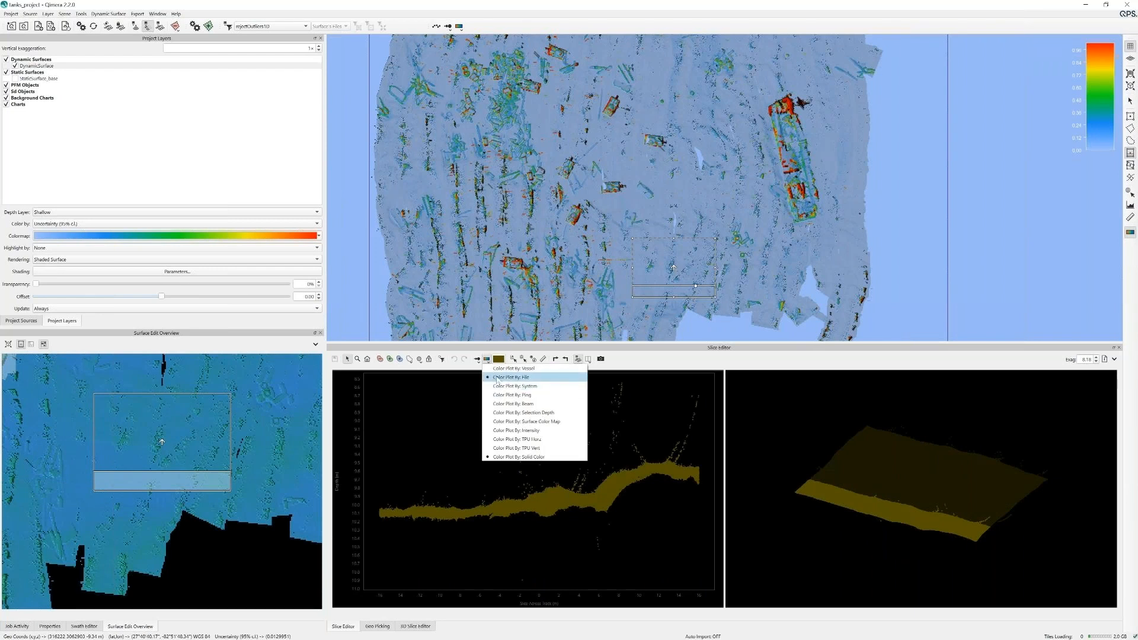
{"action": "left_click", "coordinate": [496, 378]}
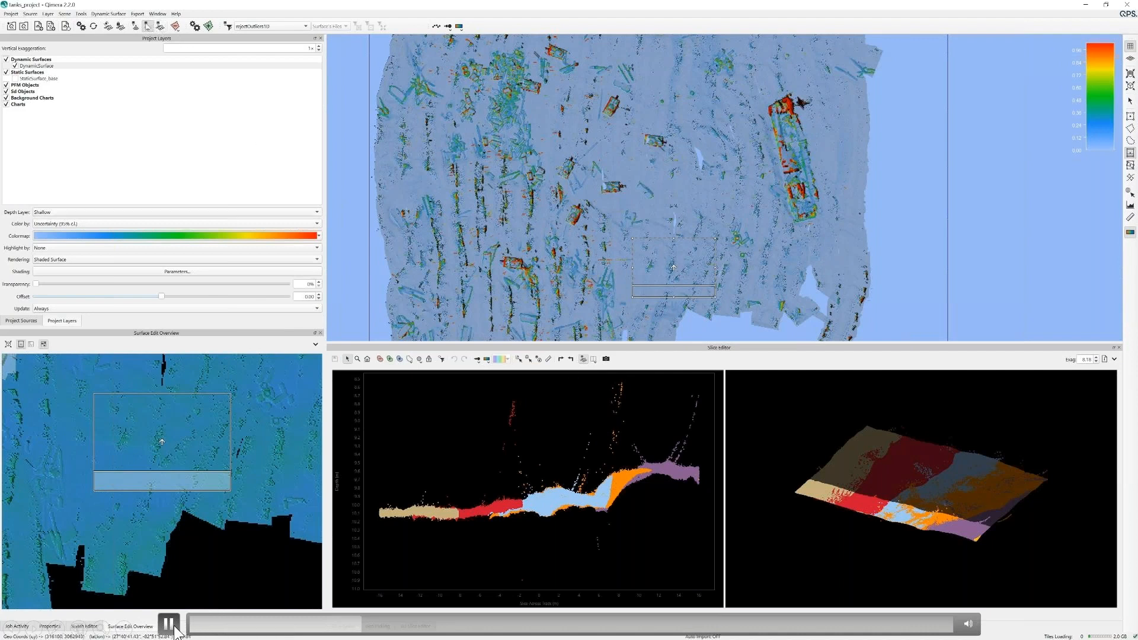
{"action": "left_click", "coordinate": [169, 624]}
{"action": "left_click", "coordinate": [169, 626]}
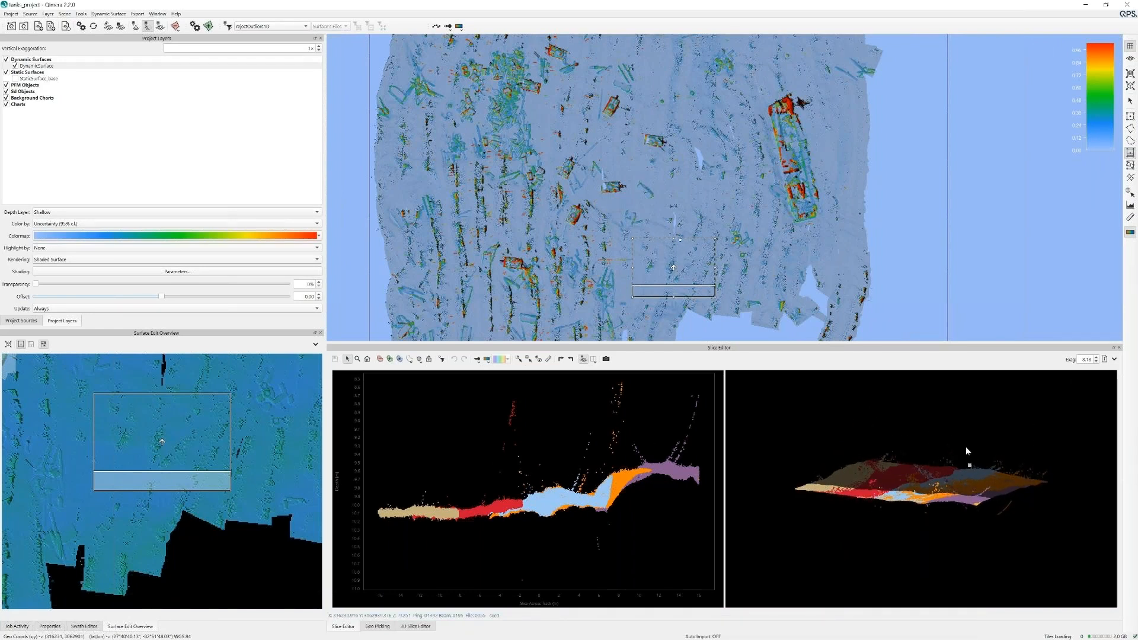
Step: Turn on the display of rejected soundings in the Slice Editor
{"action": "left_click", "coordinate": [1115, 359]}
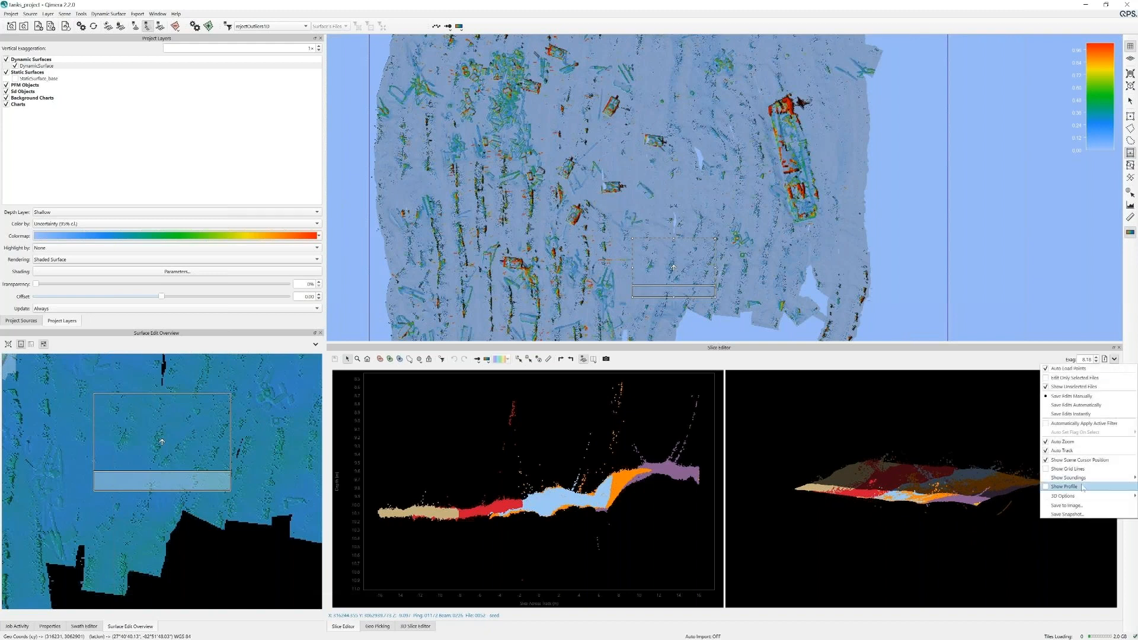
{"action": "mouse_move", "coordinate": [1075, 479]}
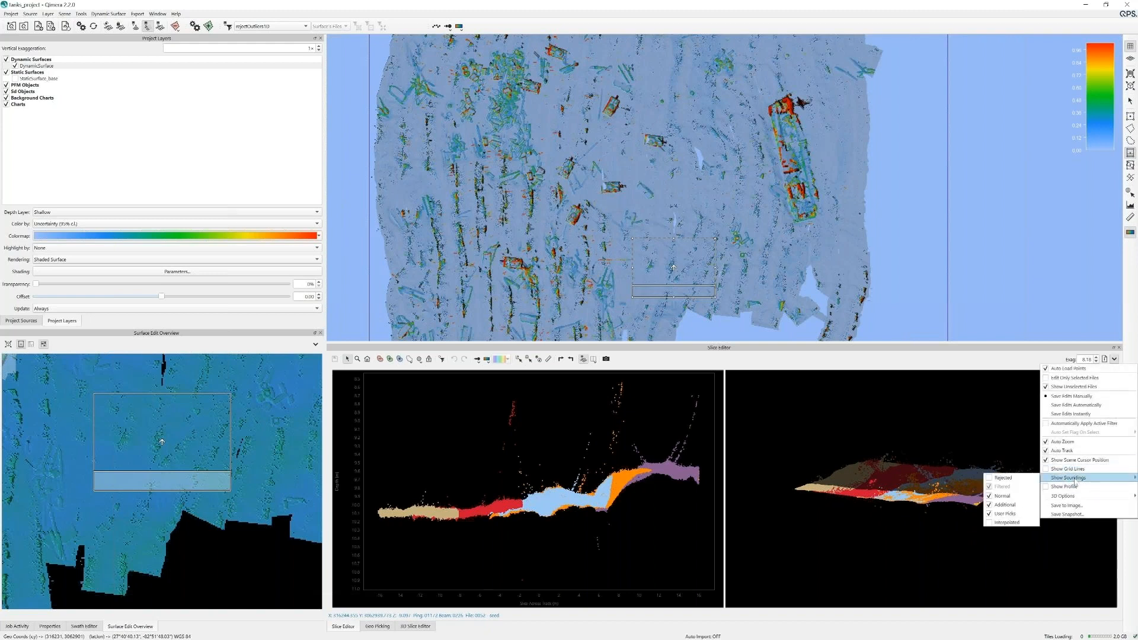
{"action": "left_click", "coordinate": [990, 479]}
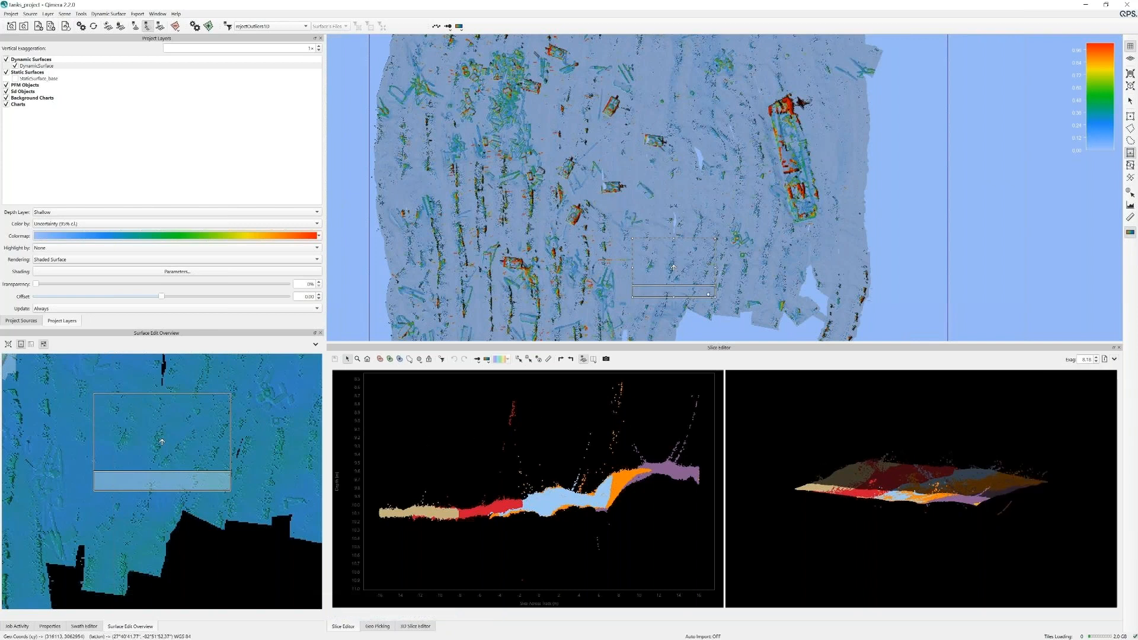
Step: Select the rejectOutliers1D filter profile and review its operations in the filter profile manager
{"action": "left_click", "coordinate": [265, 28]}
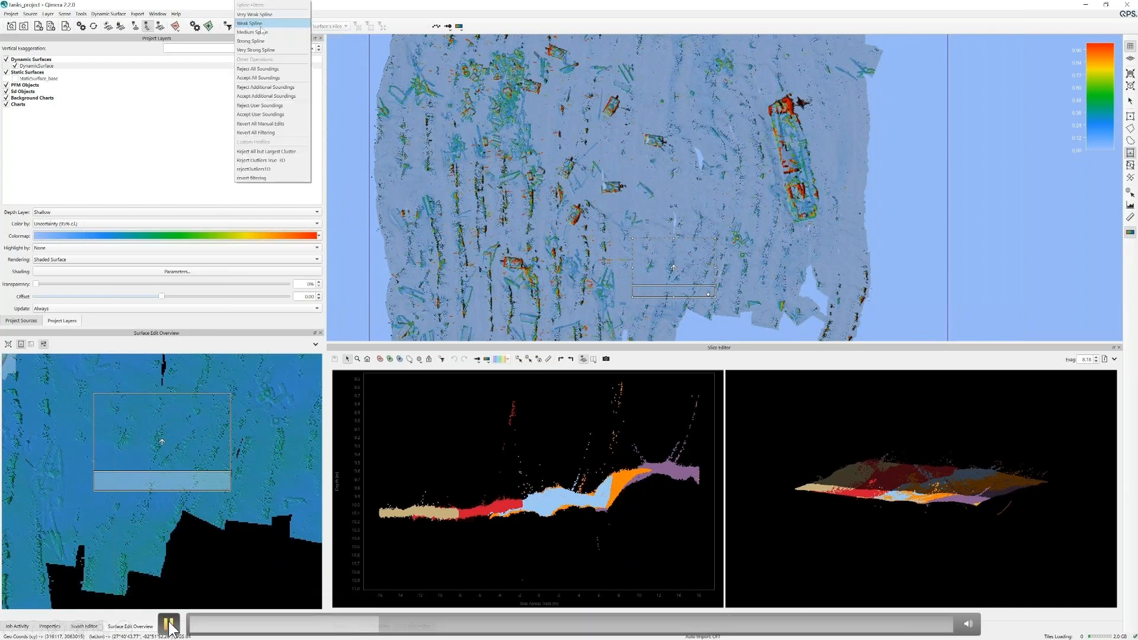
{"action": "left_click", "coordinate": [269, 171]}
{"action": "left_click", "coordinate": [227, 27]}
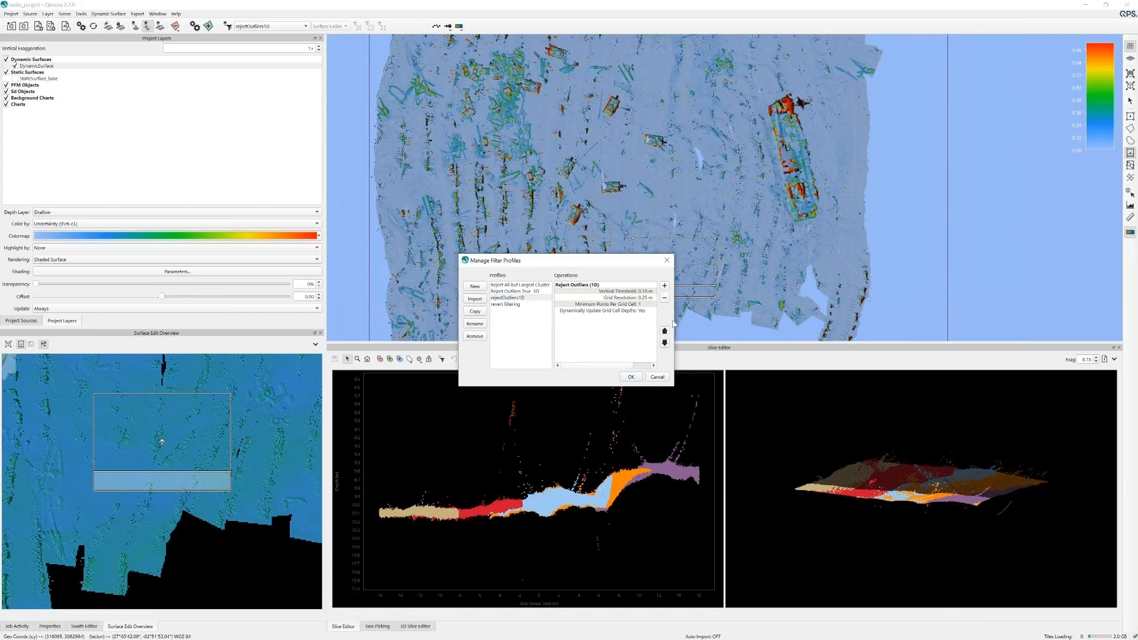
{"action": "left_click", "coordinate": [165, 619]}
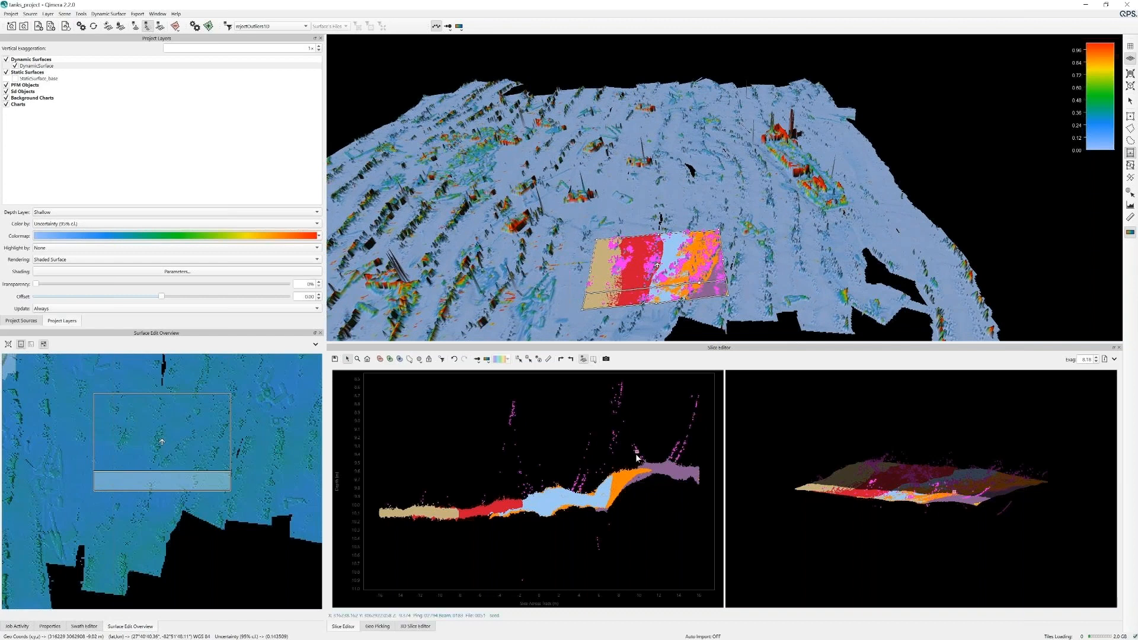
Step: Step the slice forward through the selected area to review the filtered soundings, and hide the rejected ones
{"action": "middle_click_drag", "start_coordinate": [711, 273], "coordinate": [761, 212]}
{"action": "key", "text": "Up"}
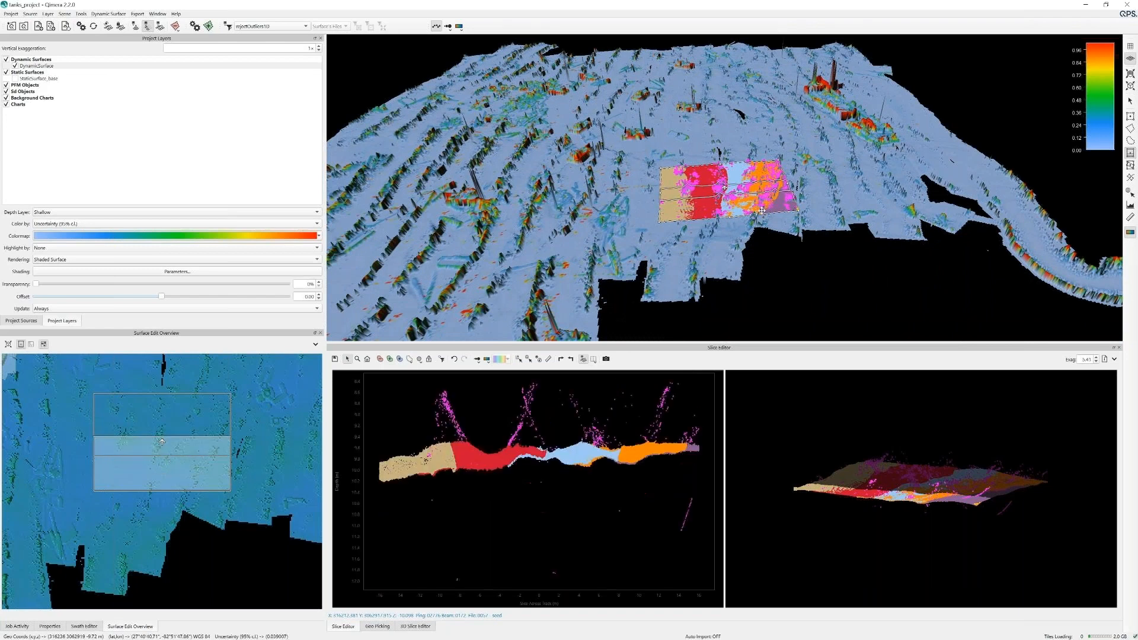
{"action": "key", "text": "Up"}
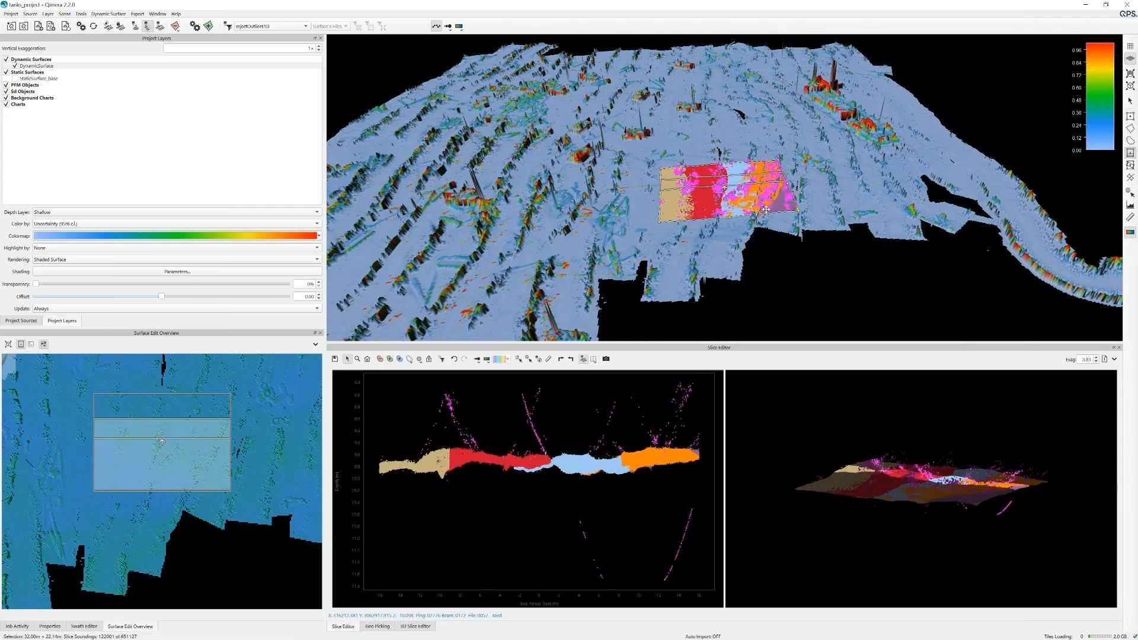
{"action": "key", "text": "Up"}
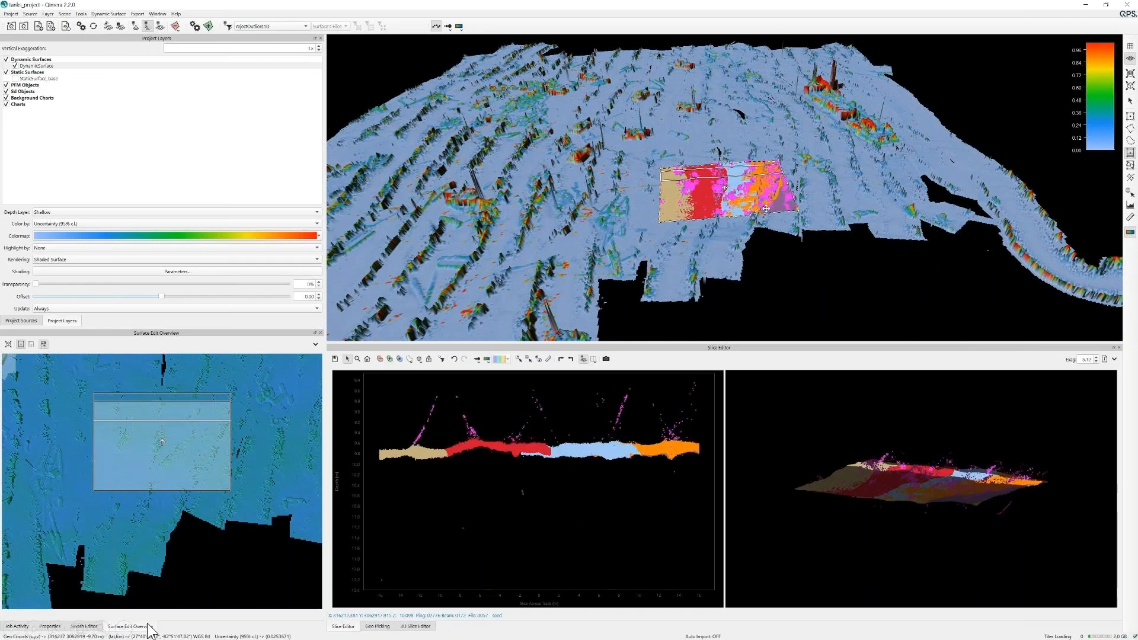
{"action": "key", "text": "Up"}
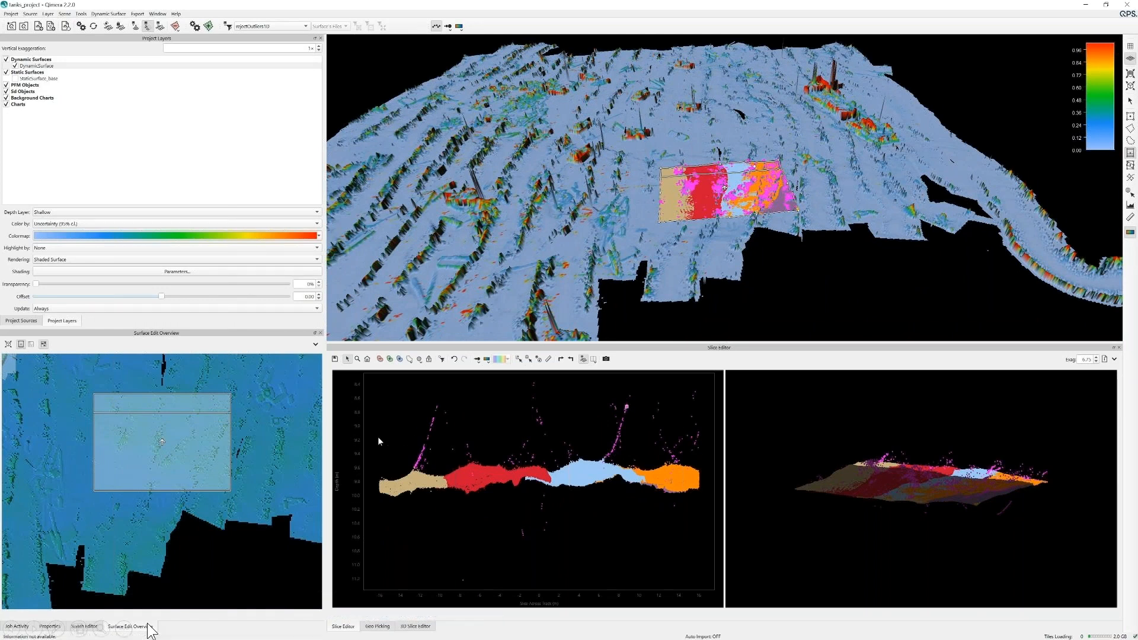
{"action": "key", "text": "r"}
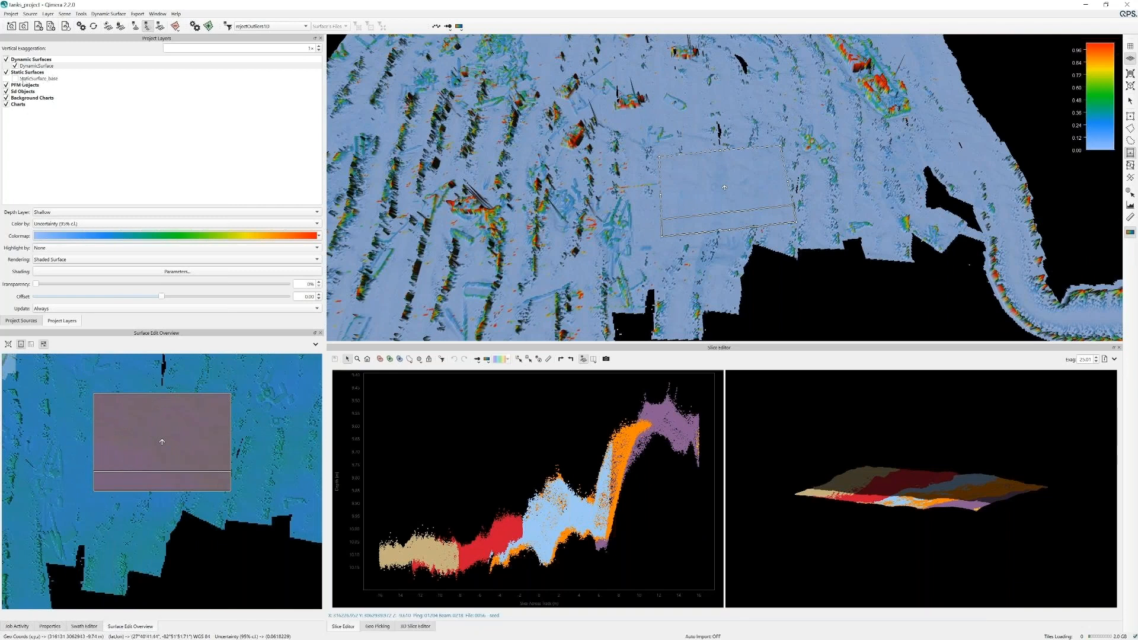
Step: Swap the visibility of the dynamic surface and the static snapshot to compare the area before and after filtering
{"action": "left_click", "coordinate": [30, 82], "text": "ctrl"}
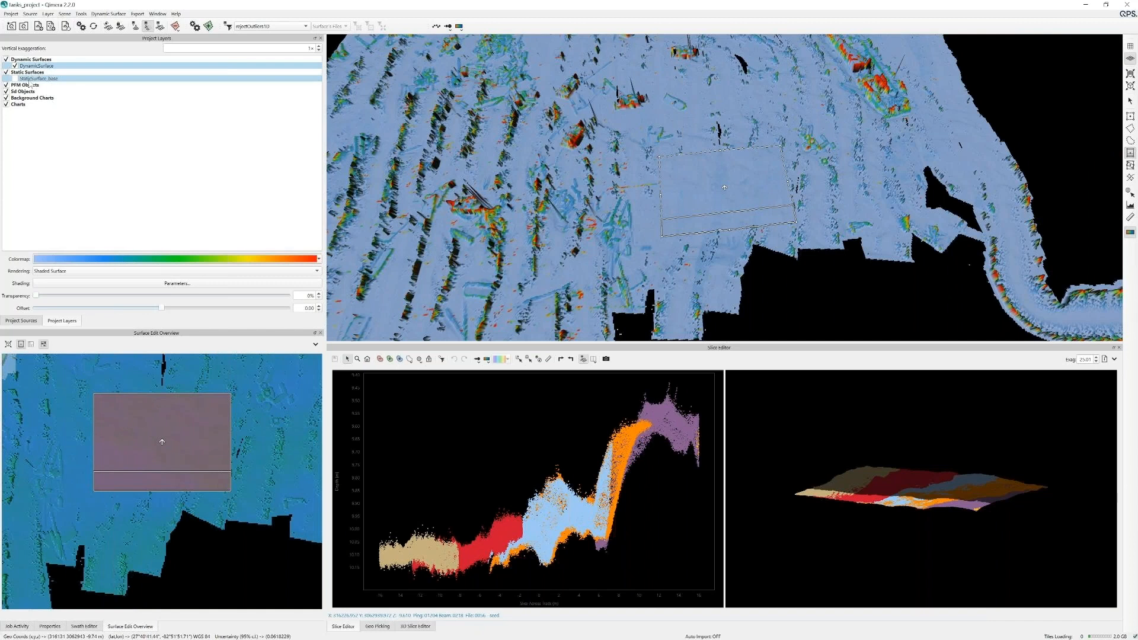
{"action": "key", "text": "space"}
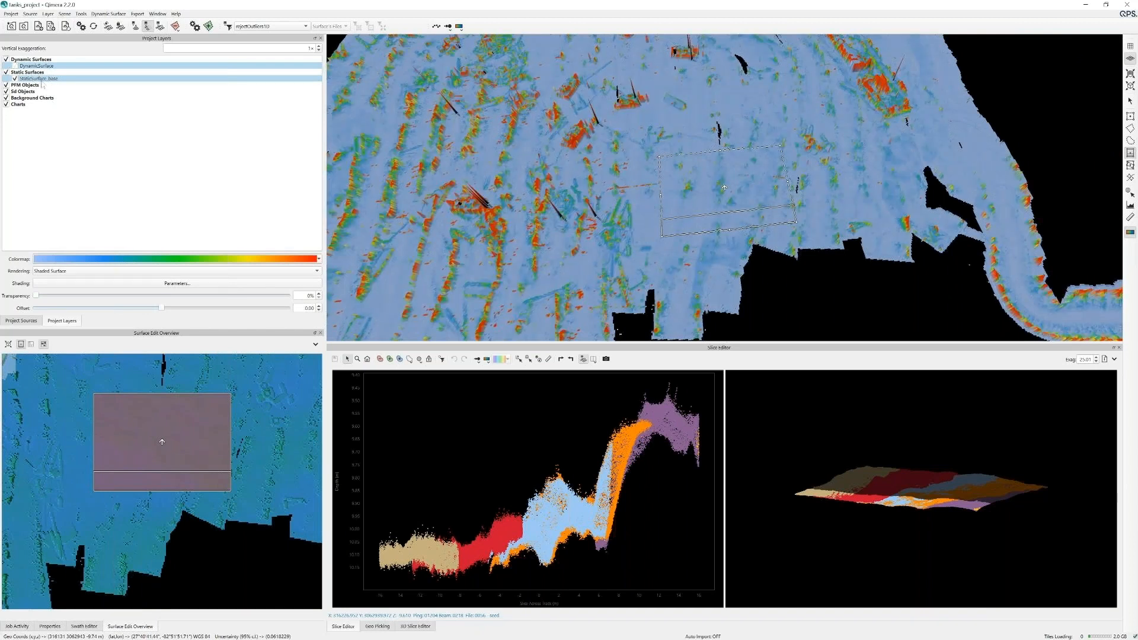
{"action": "key", "text": "space"}
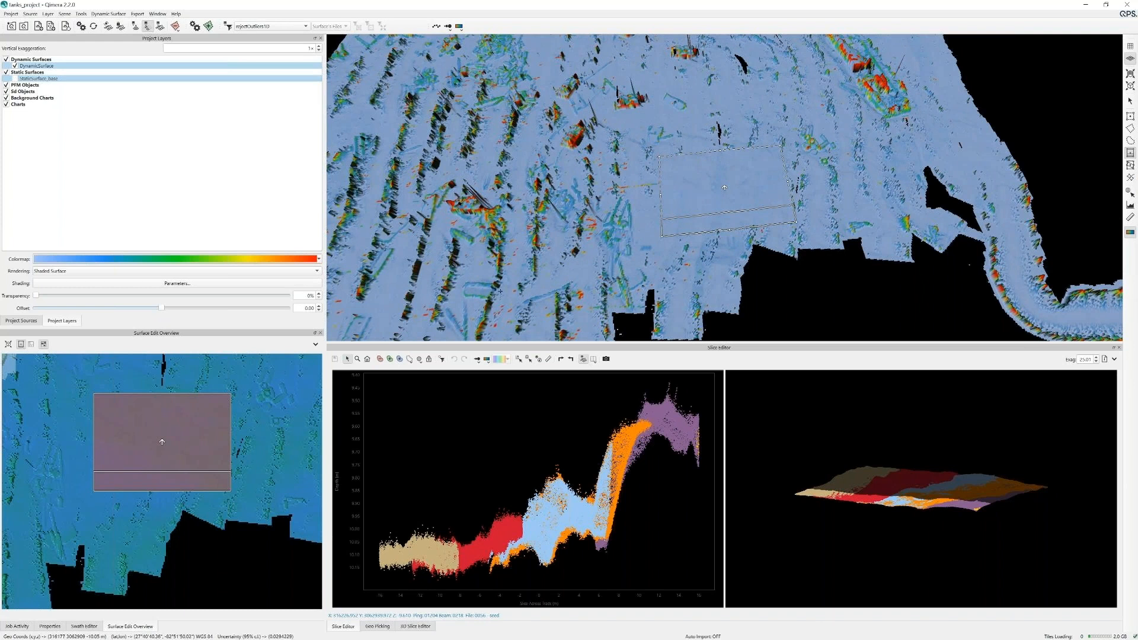
Step: Set the dynamic surface's depth layer to Average
{"action": "mouse_move", "coordinate": [181, 631]}
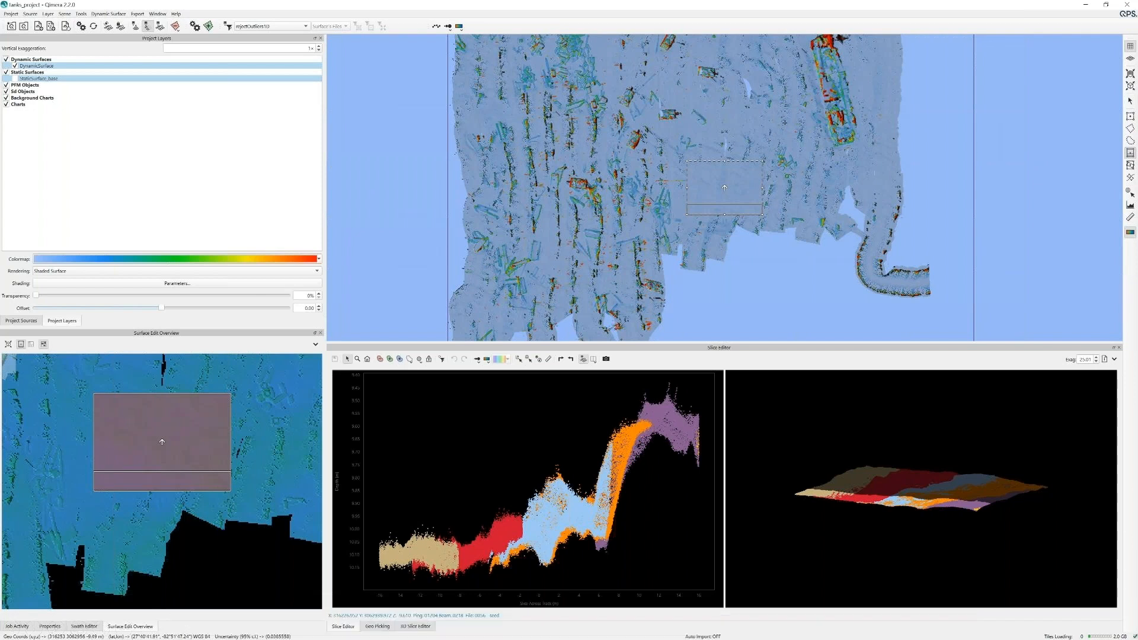
{"action": "mouse_move", "coordinate": [258, 617]}
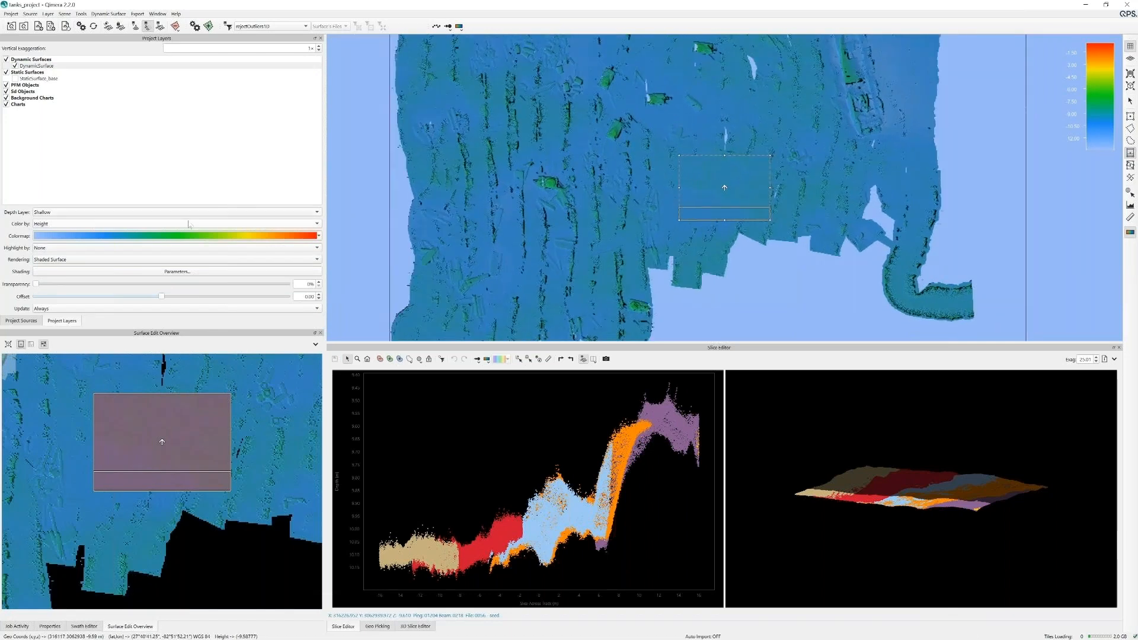
{"action": "left_click", "coordinate": [178, 230]}
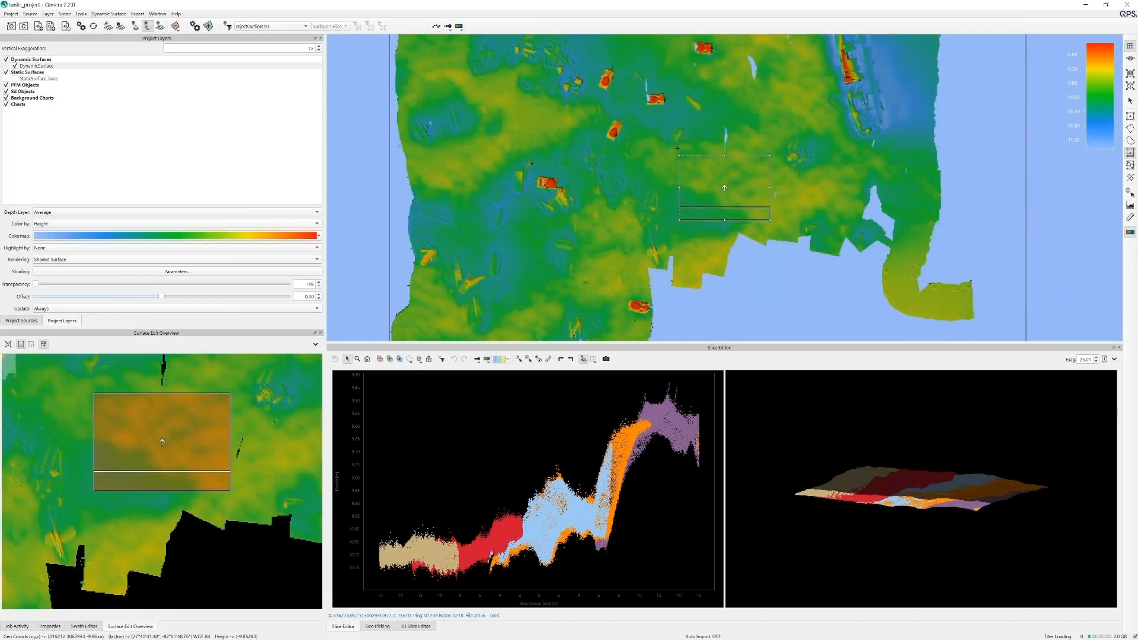
Step: Draw a freehand selection around the small red object northwest of the earlier rectangle and inspect its soundings in 3D
{"action": "scroll", "coordinate": [733, 161], "scroll_direction": "up", "scroll_amount": 2}
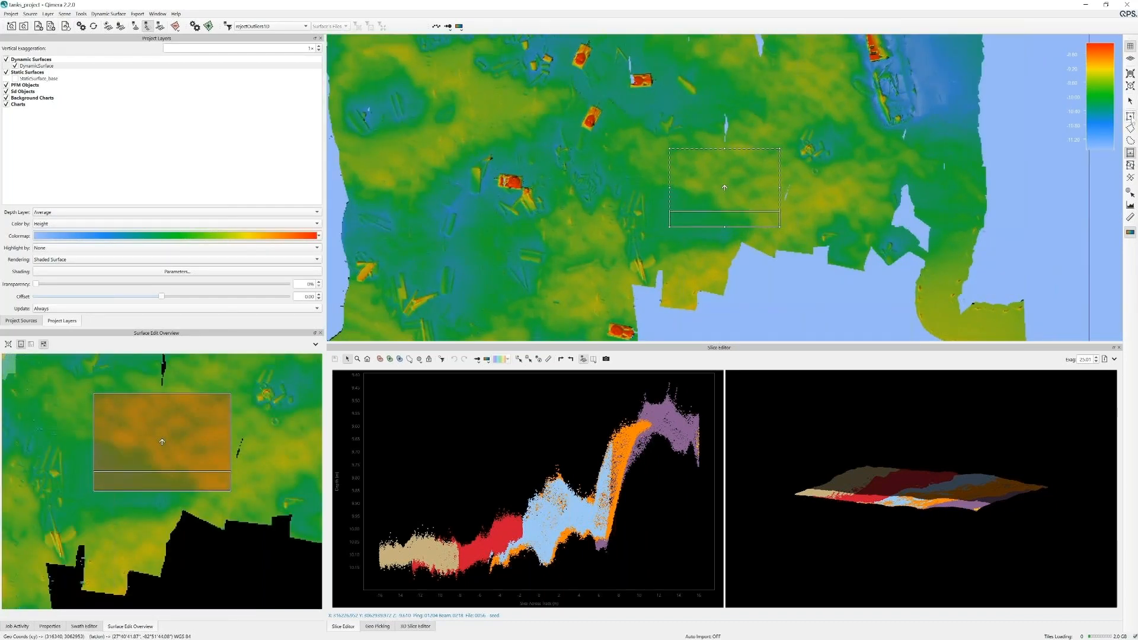
{"action": "left_click", "coordinate": [1130, 140]}
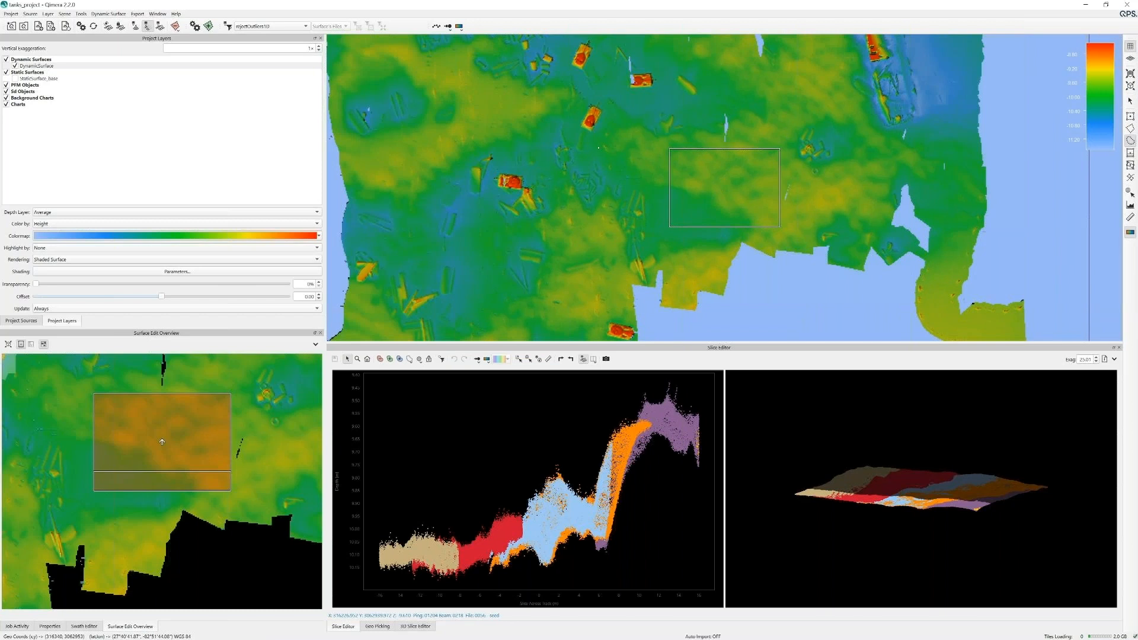
{"action": "mouse_move", "coordinate": [587, 101]}
{"action": "left_mouse_down"}
{"action": "mouse_move", "coordinate": [578, 126]}
{"action": "mouse_move", "coordinate": [607, 128]}
{"action": "mouse_move", "coordinate": [588, 102]}
{"action": "left_mouse_up"}
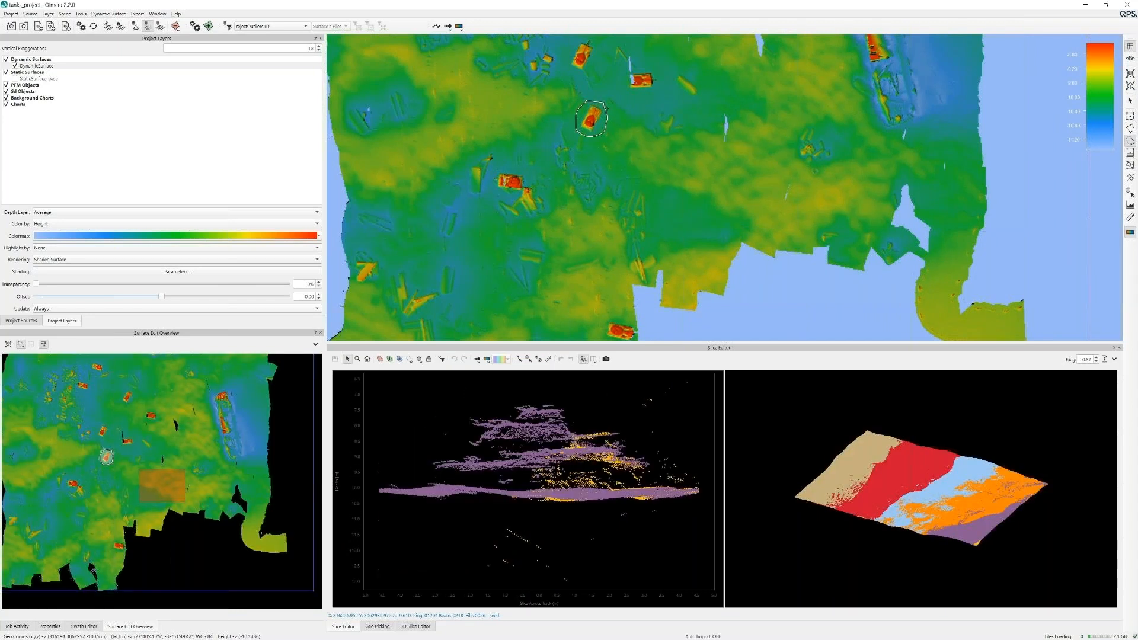
{"action": "left_click_drag", "start_coordinate": [926, 511], "coordinate": [840, 438]}
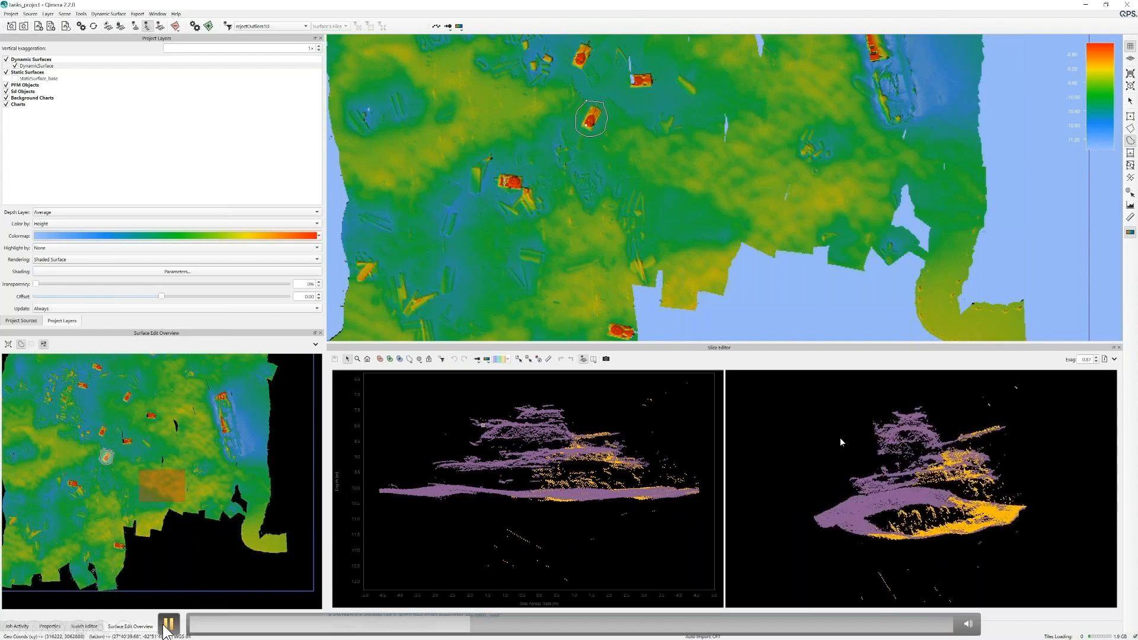
{"action": "scroll", "coordinate": [838, 447], "scroll_direction": "down", "scroll_amount": 2}
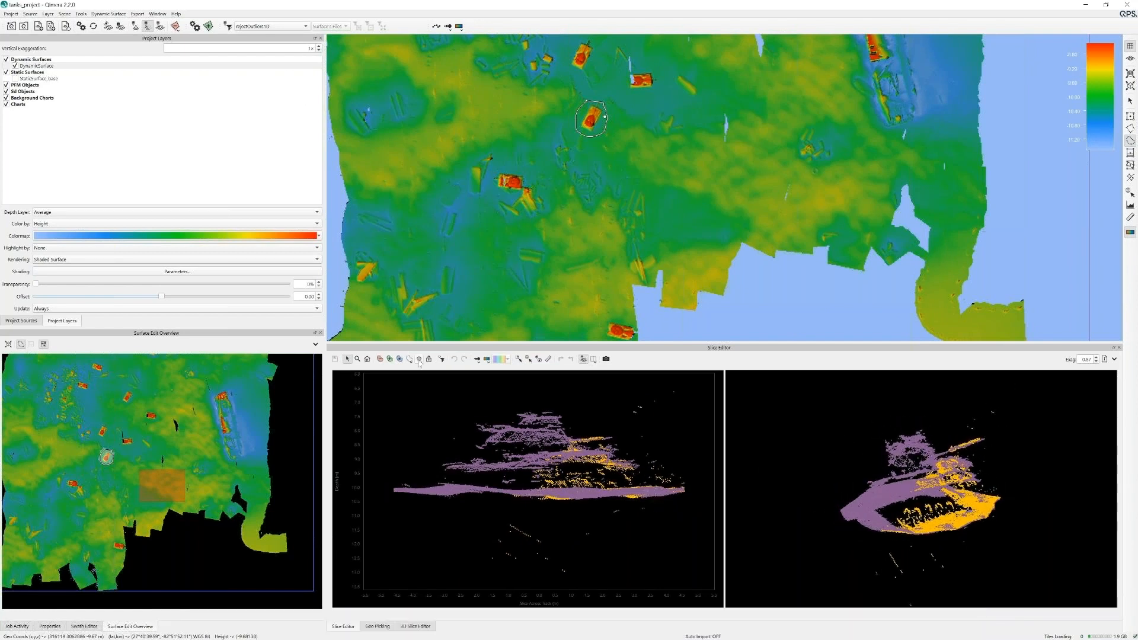
Step: Color the soundings of the selected object by Solid Color and run the rejectOutliers1D filter on them
{"action": "left_click", "coordinate": [485, 360]}
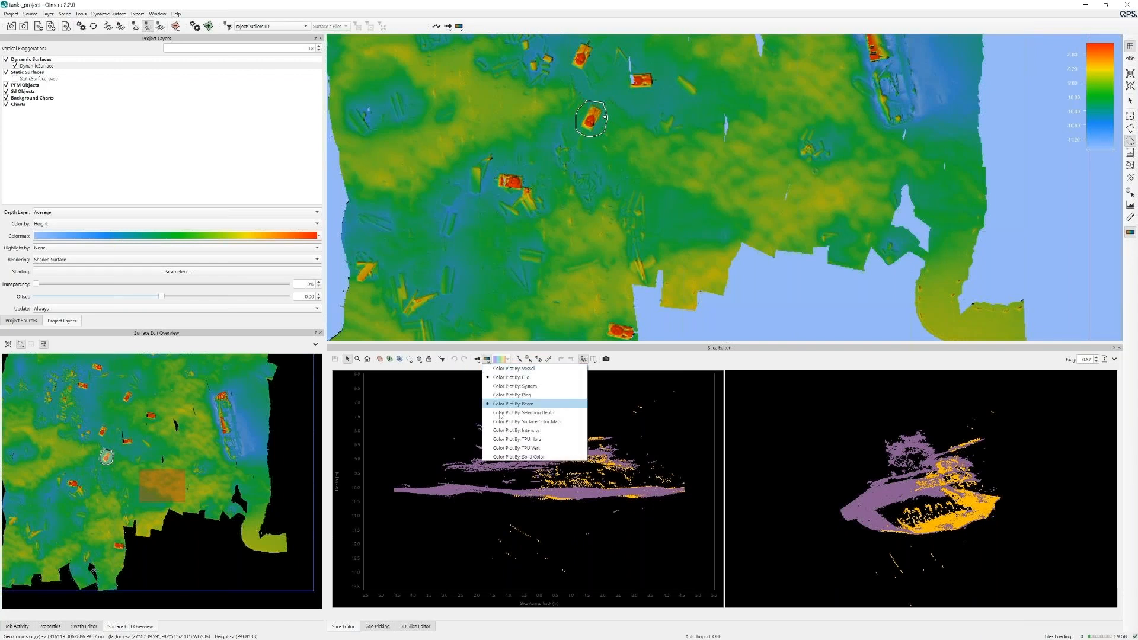
{"action": "left_click", "coordinate": [520, 456]}
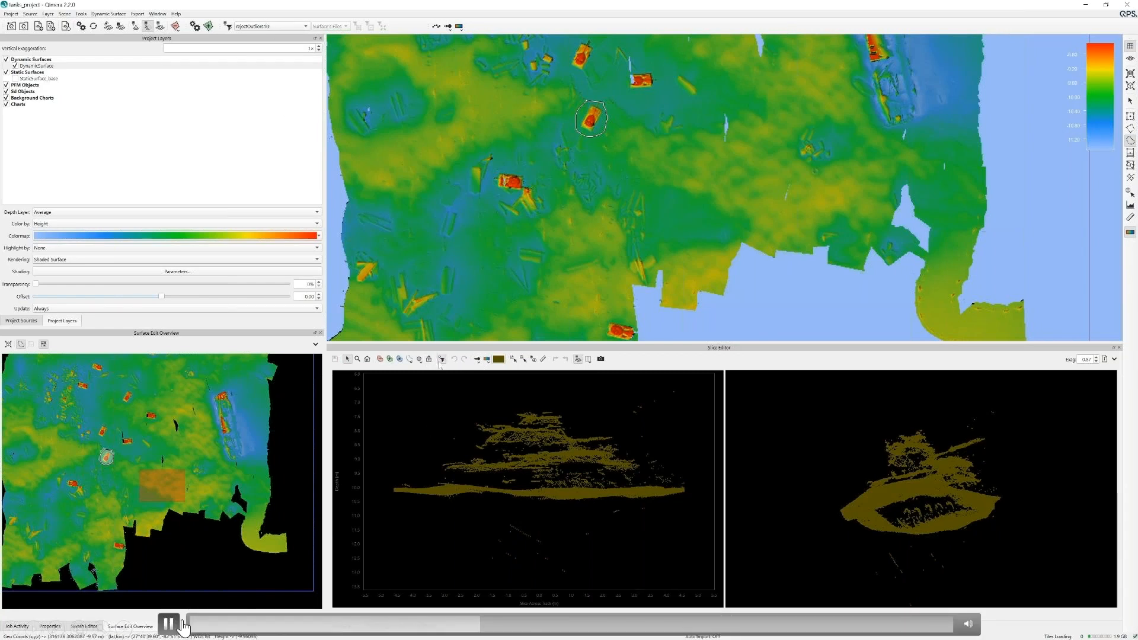
{"action": "left_click", "coordinate": [441, 359]}
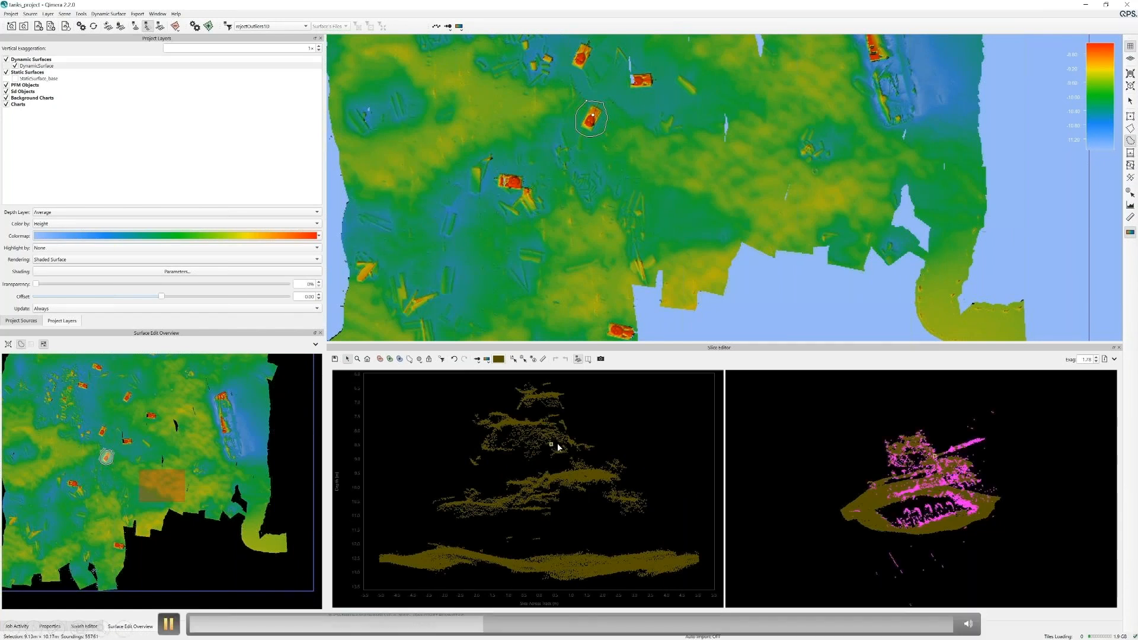
{"action": "left_click", "coordinate": [170, 622]}
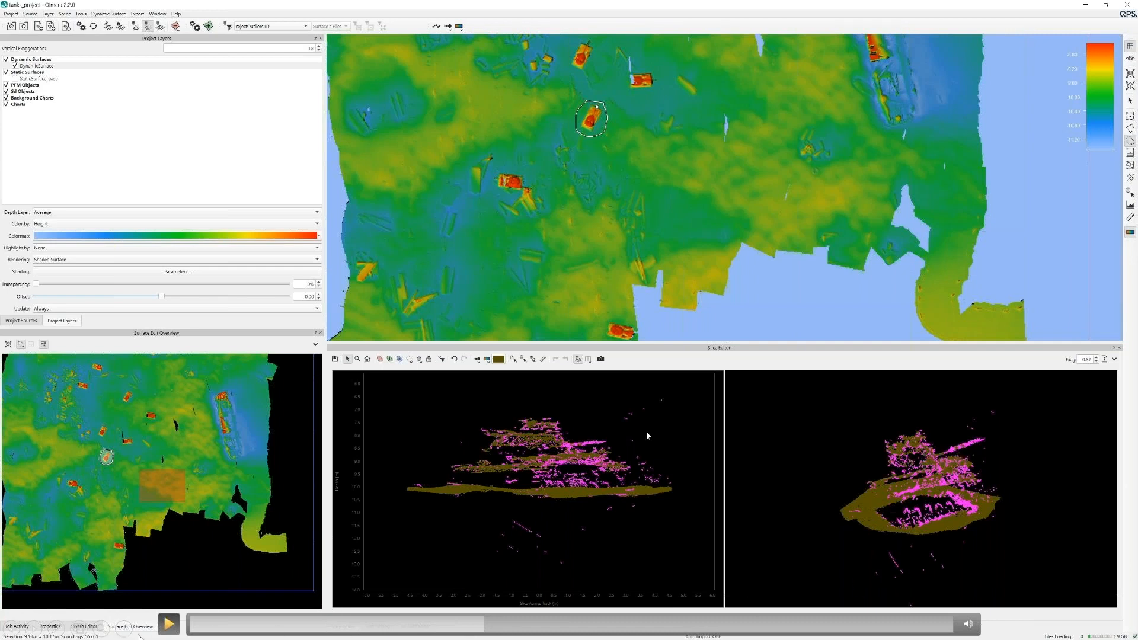
{"action": "left_click", "coordinate": [174, 628]}
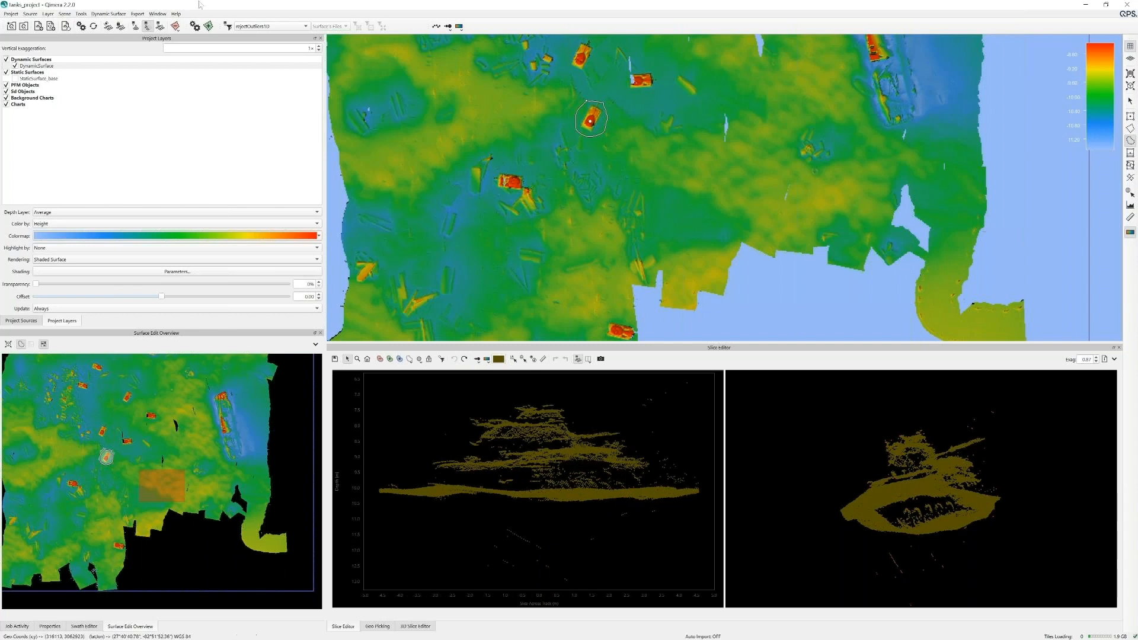
{"action": "mouse_move", "coordinate": [226, 617]}
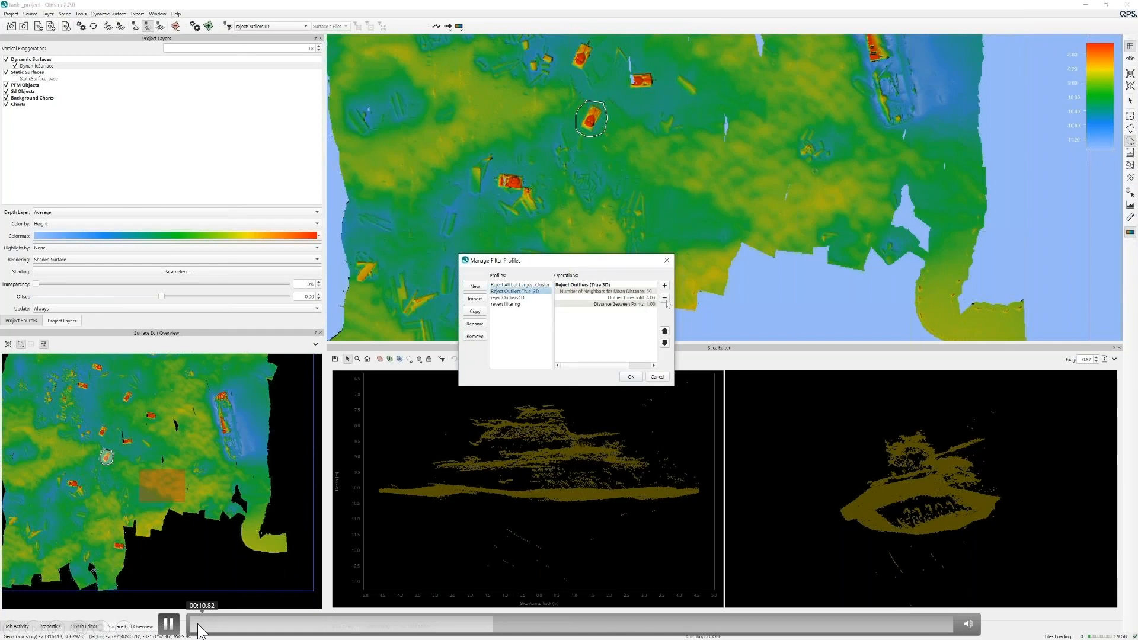
{"action": "left_click", "coordinate": [169, 625]}
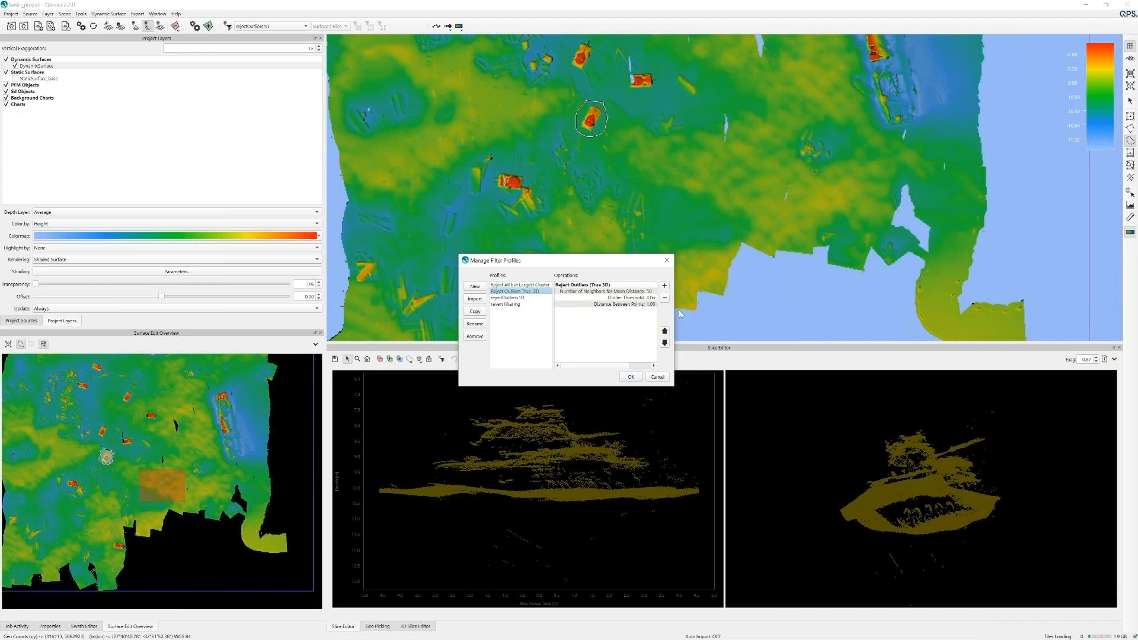
{"action": "mouse_move", "coordinate": [250, 620]}
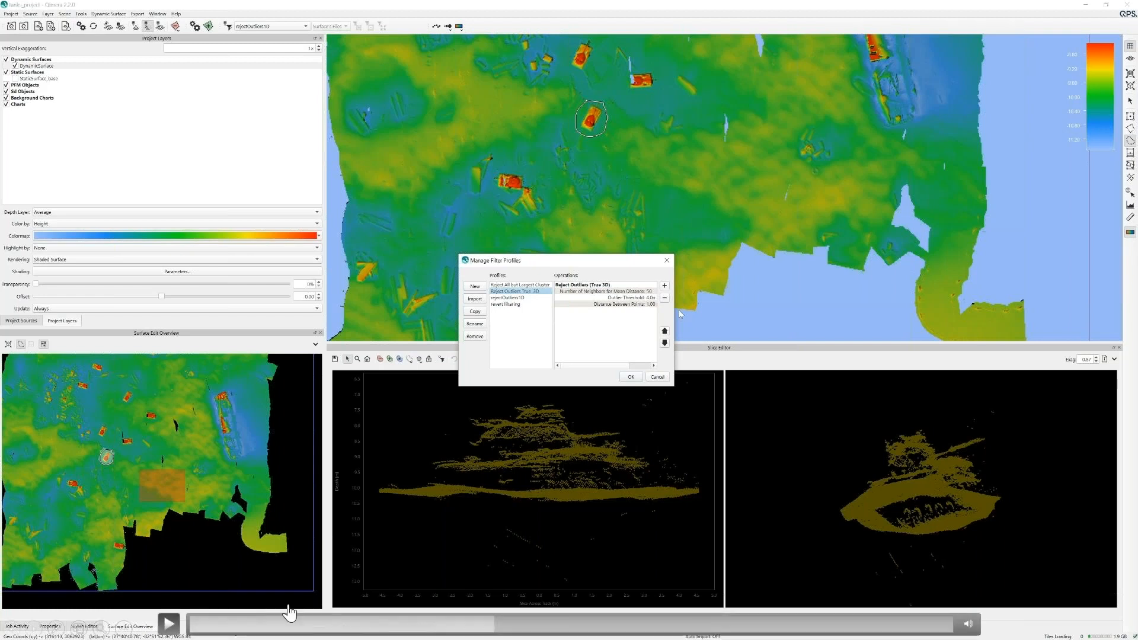
{"action": "left_click", "coordinate": [169, 625]}
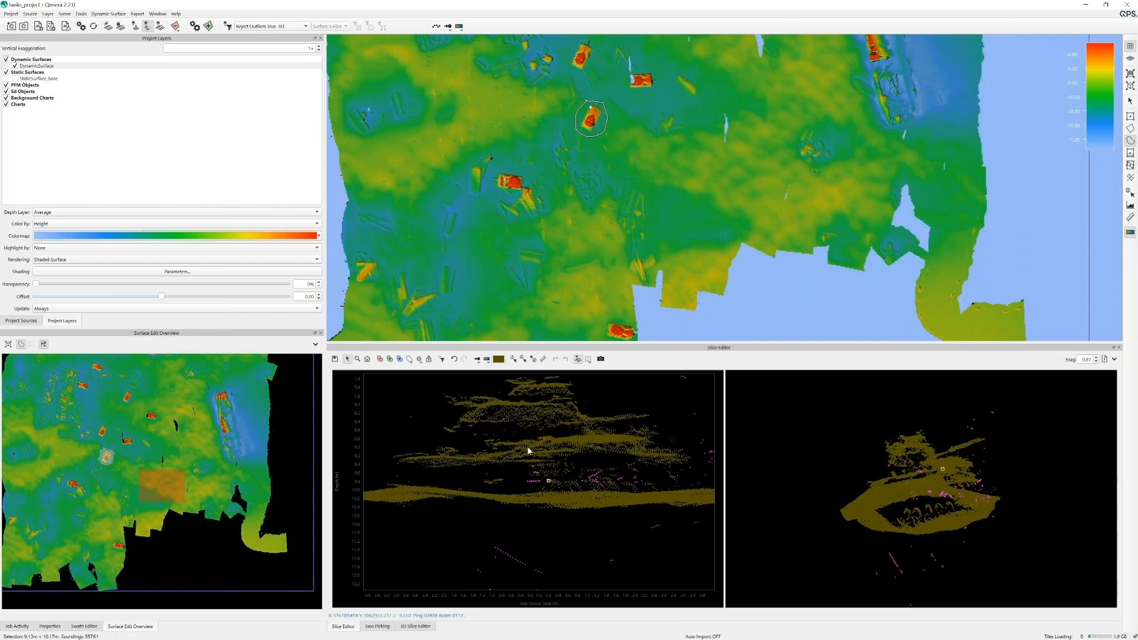
Step: Measure the vertical distance from the seabed to the outliers beneath it in the slice, and save the sounding edits
{"action": "left_click", "coordinate": [543, 359]}
{"action": "mouse_move", "coordinate": [606, 506]}
{"action": "left_mouse_down"}
{"action": "mouse_move", "coordinate": [616, 560]}
{"action": "mouse_move", "coordinate": [606, 554]}
{"action": "left_mouse_up"}
{"action": "left_click_drag", "start_coordinate": [652, 506], "coordinate": [655, 527]}
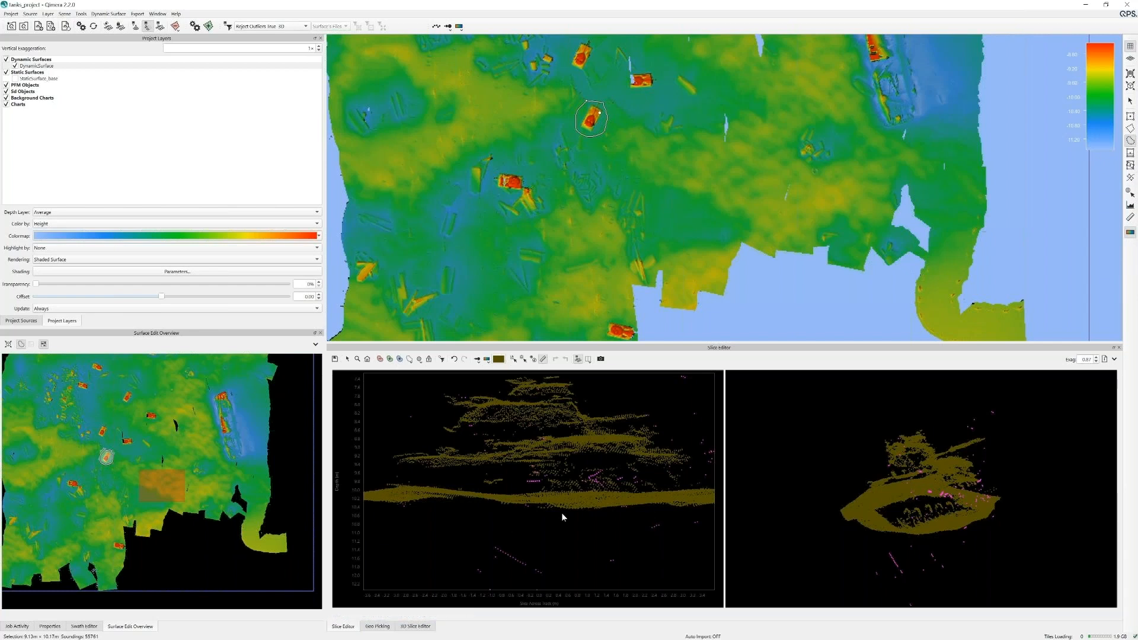
{"action": "scroll", "coordinate": [561, 513], "scroll_direction": "down", "scroll_amount": 1}
{"action": "scroll", "coordinate": [578, 503], "scroll_direction": "down", "scroll_amount": 1}
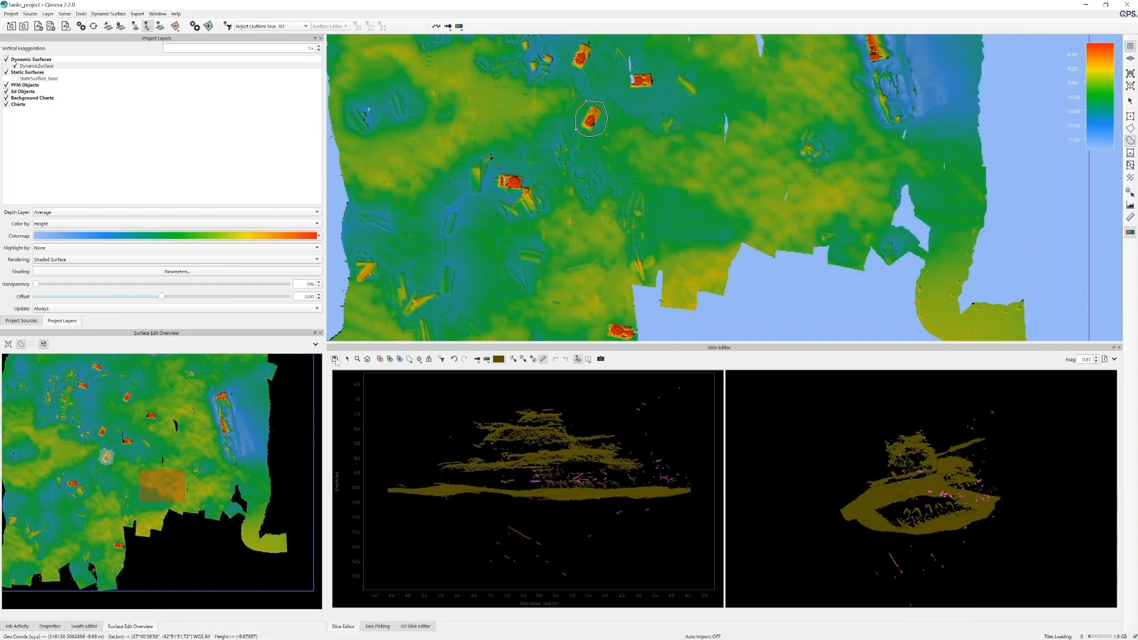
{"action": "left_click", "coordinate": [335, 359]}
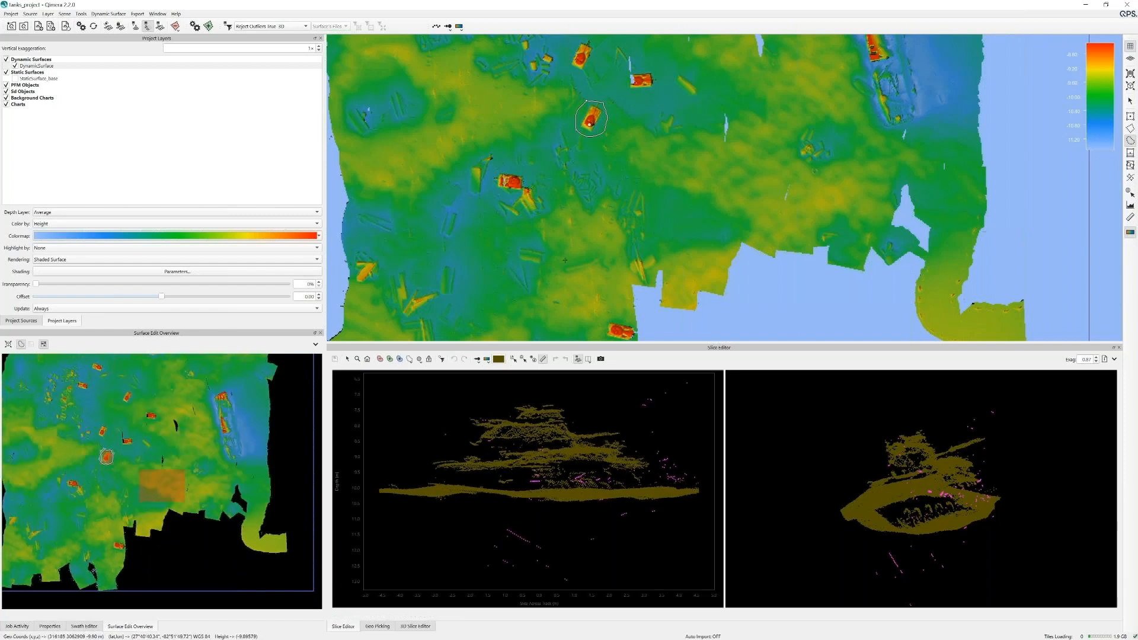
Step: Set the dynamic surface's depth layer to Shallow and color the surface by Uncertainty (95% c.i.)
{"action": "scroll", "coordinate": [686, 271], "scroll_direction": "down", "scroll_amount": 2}
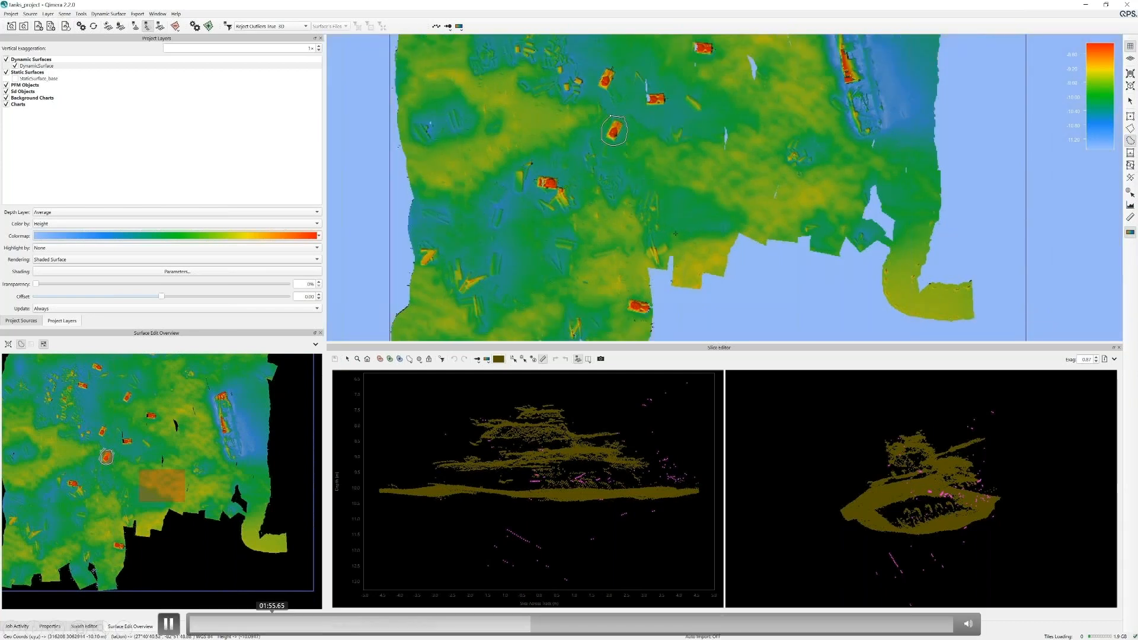
{"action": "scroll", "coordinate": [676, 233], "scroll_direction": "down", "scroll_amount": 1}
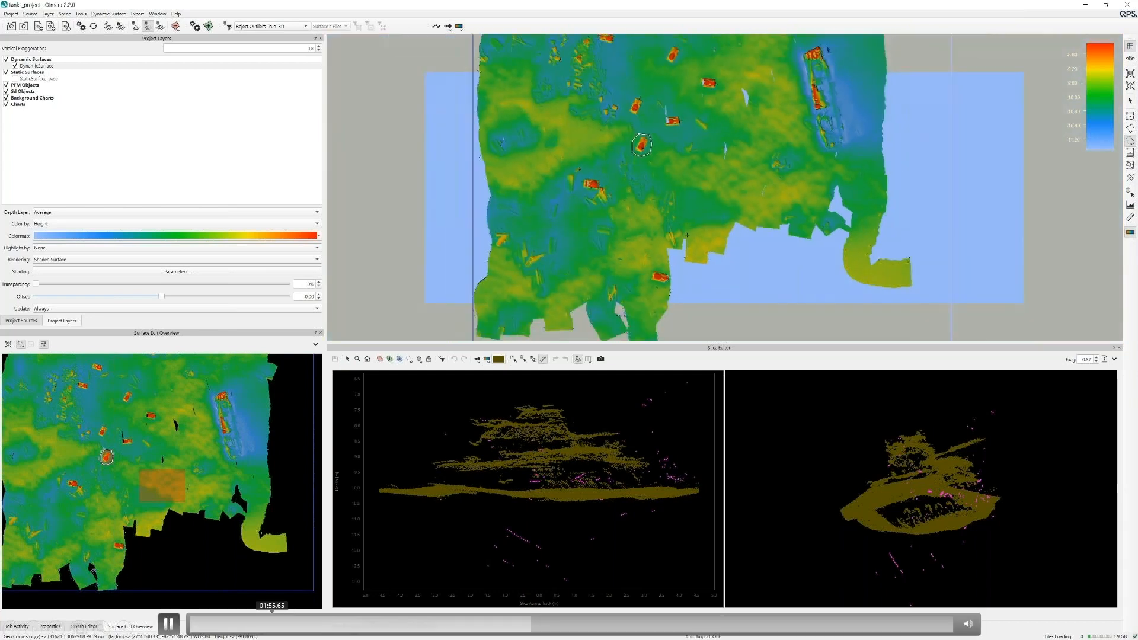
{"action": "left_click", "coordinate": [56, 215]}
{"action": "left_click", "coordinate": [54, 204]}
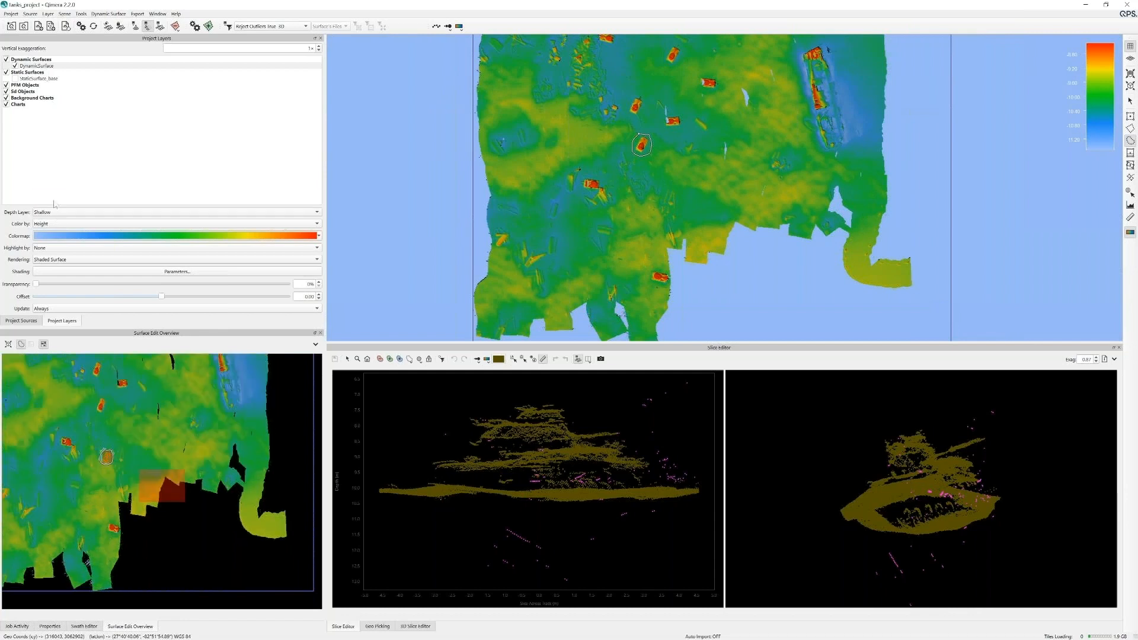
{"action": "left_click", "coordinate": [56, 224]}
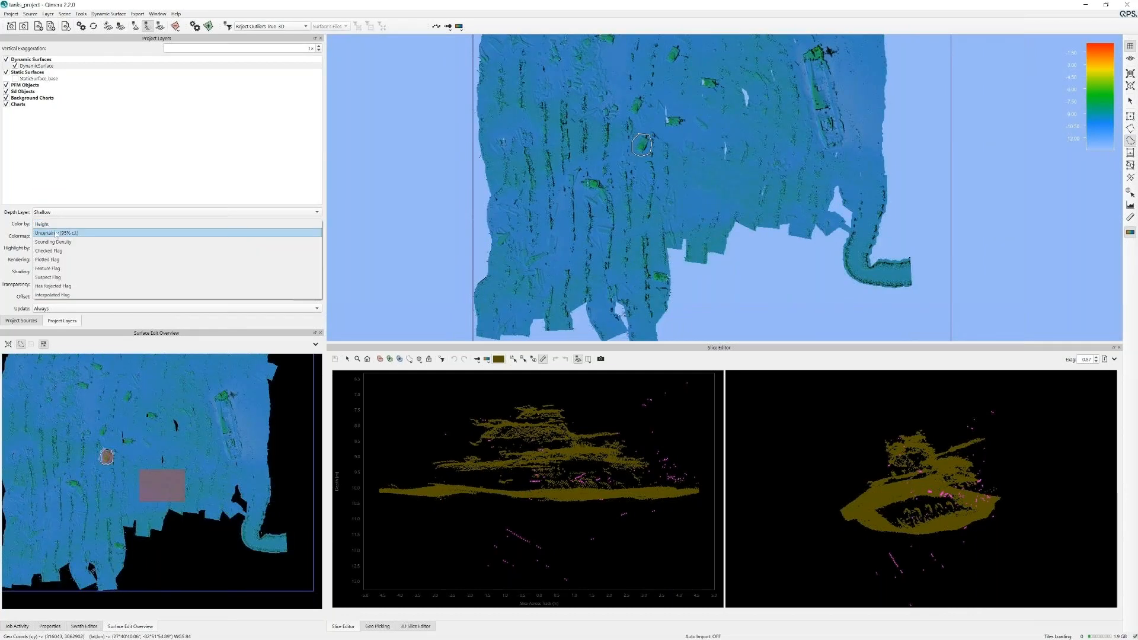
{"action": "left_click", "coordinate": [57, 233]}
Step: Examine the shallow surface in the overview and the uncertainty-colored surface in the main view for objects and areas needing cleaning
{"action": "scroll", "coordinate": [156, 409], "scroll_direction": "up", "scroll_amount": 3}
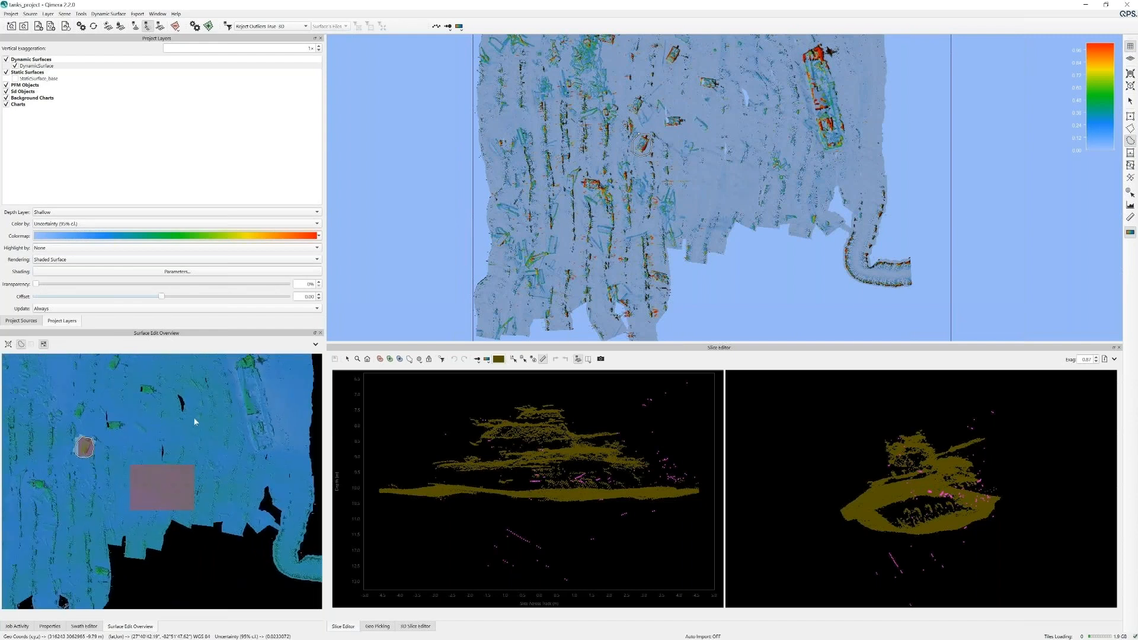
{"action": "scroll", "coordinate": [181, 420], "scroll_direction": "down", "scroll_amount": 1}
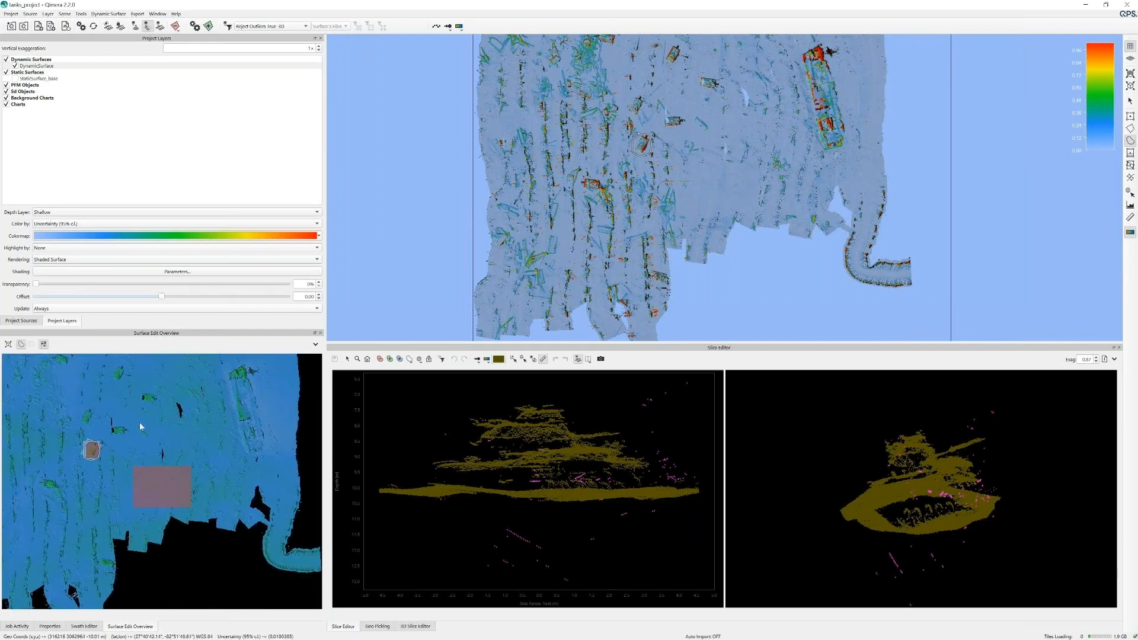
{"action": "scroll", "coordinate": [148, 420], "scroll_direction": "down", "scroll_amount": 1}
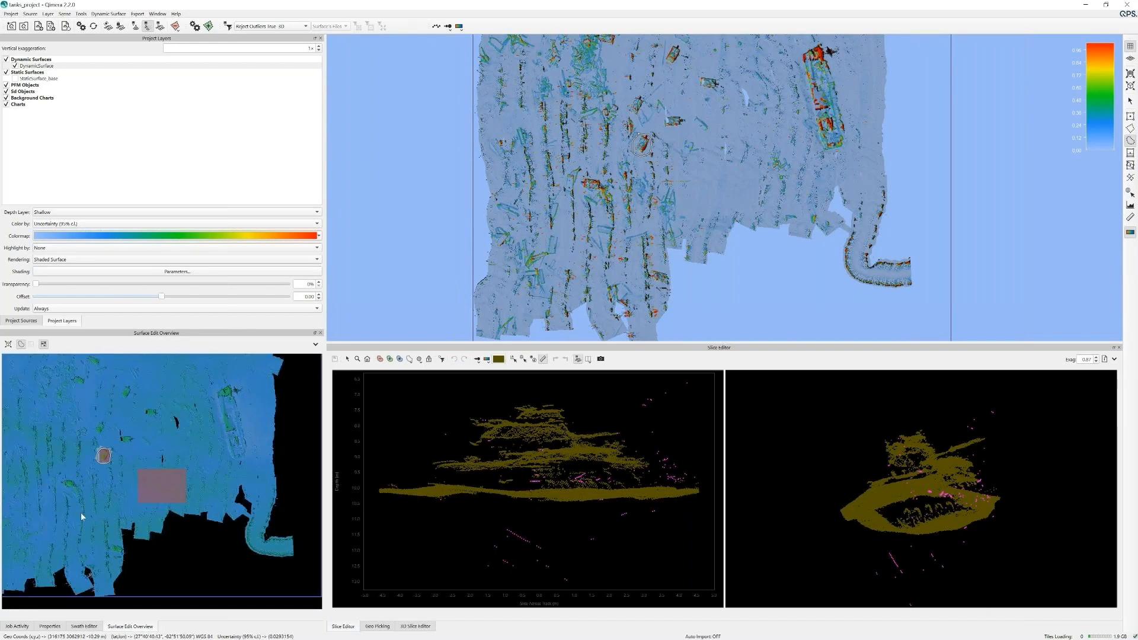
{"action": "scroll", "coordinate": [176, 395], "scroll_direction": "down", "scroll_amount": 1}
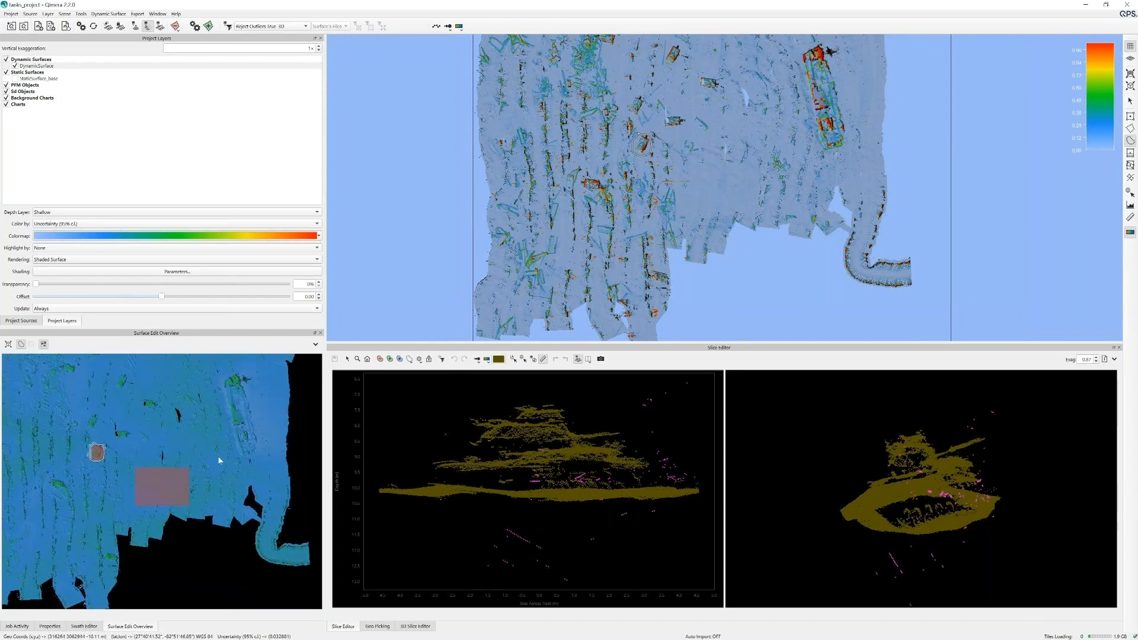
{"action": "scroll", "coordinate": [218, 457], "scroll_direction": "down", "scroll_amount": 1}
{"action": "scroll", "coordinate": [211, 438], "scroll_direction": "down", "scroll_amount": 1}
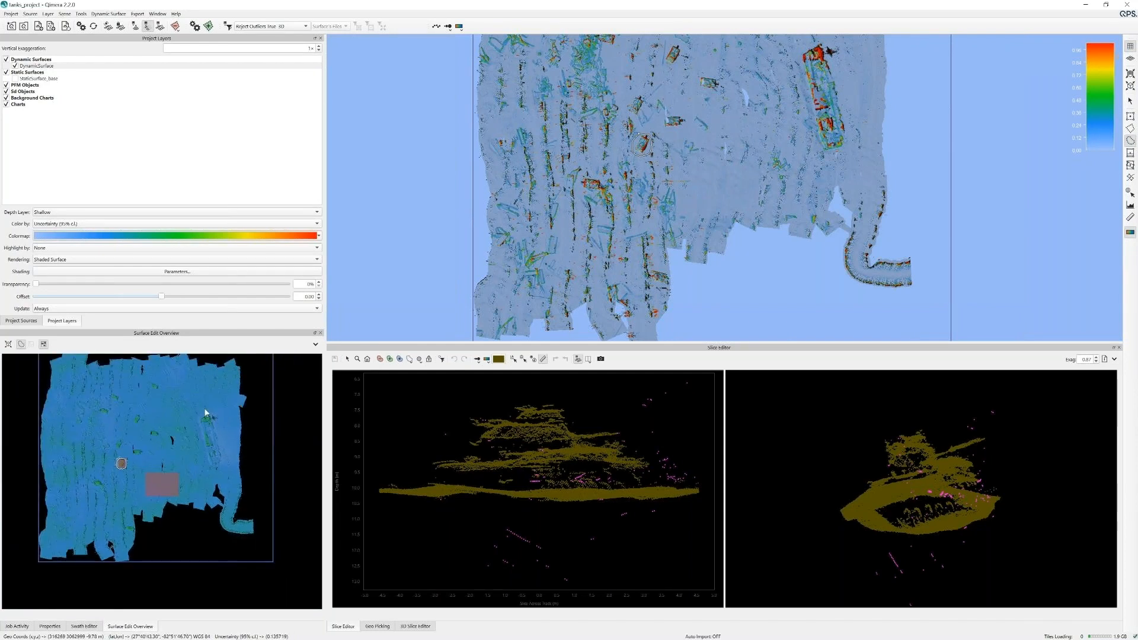
{"action": "scroll", "coordinate": [742, 157], "scroll_direction": "down", "scroll_amount": 4}
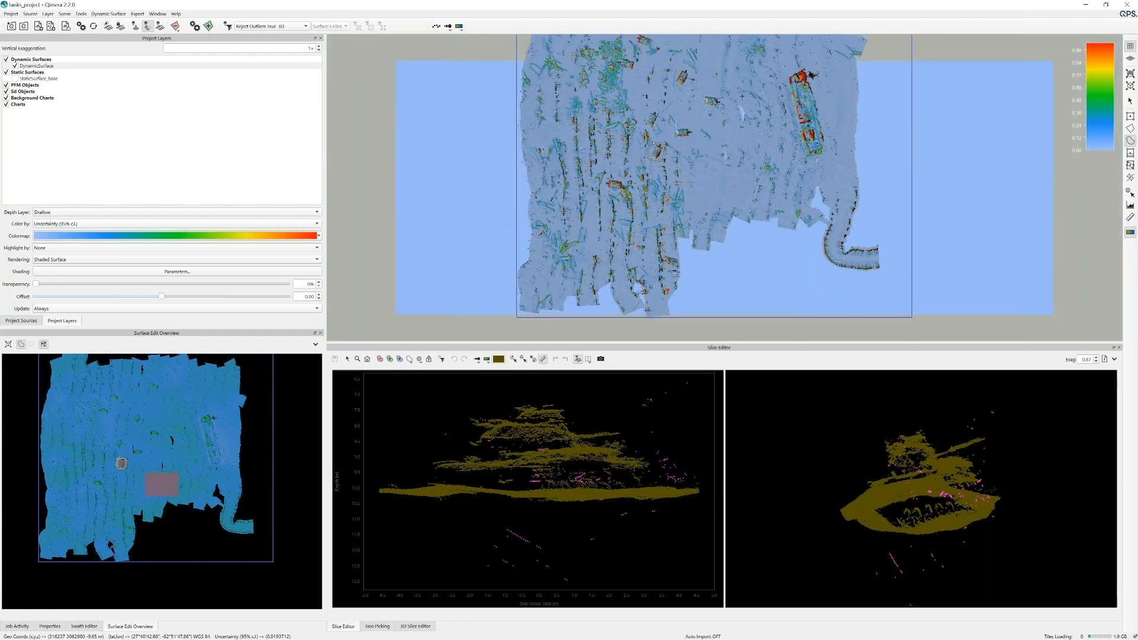
{"action": "scroll", "coordinate": [743, 156], "scroll_direction": "up", "scroll_amount": 5}
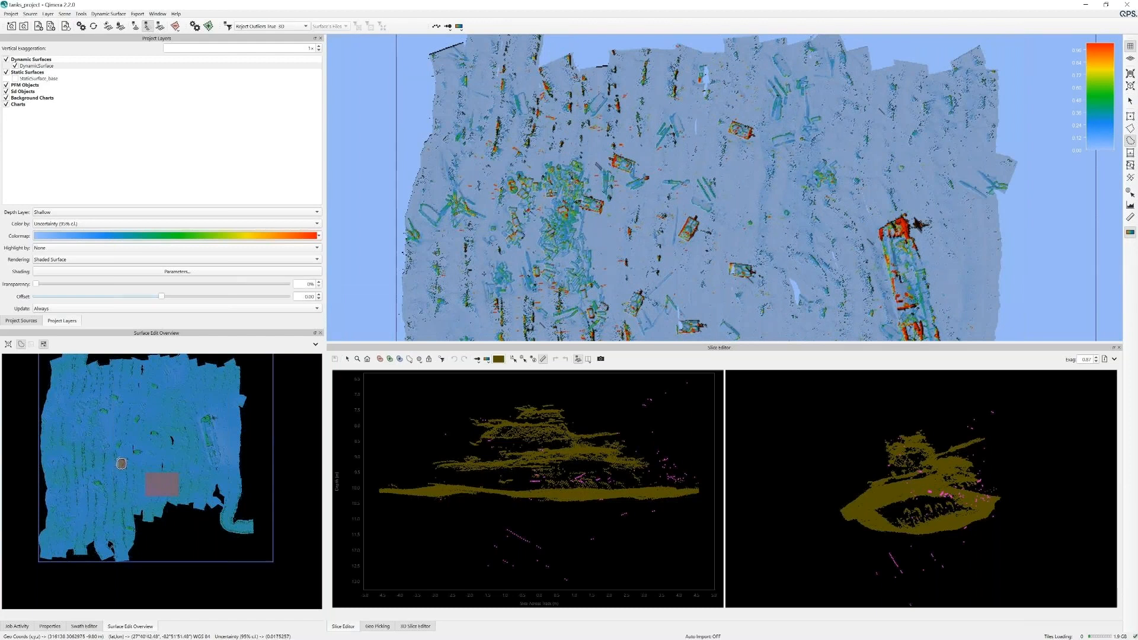
{"action": "scroll", "coordinate": [699, 271], "scroll_direction": "down", "scroll_amount": 4}
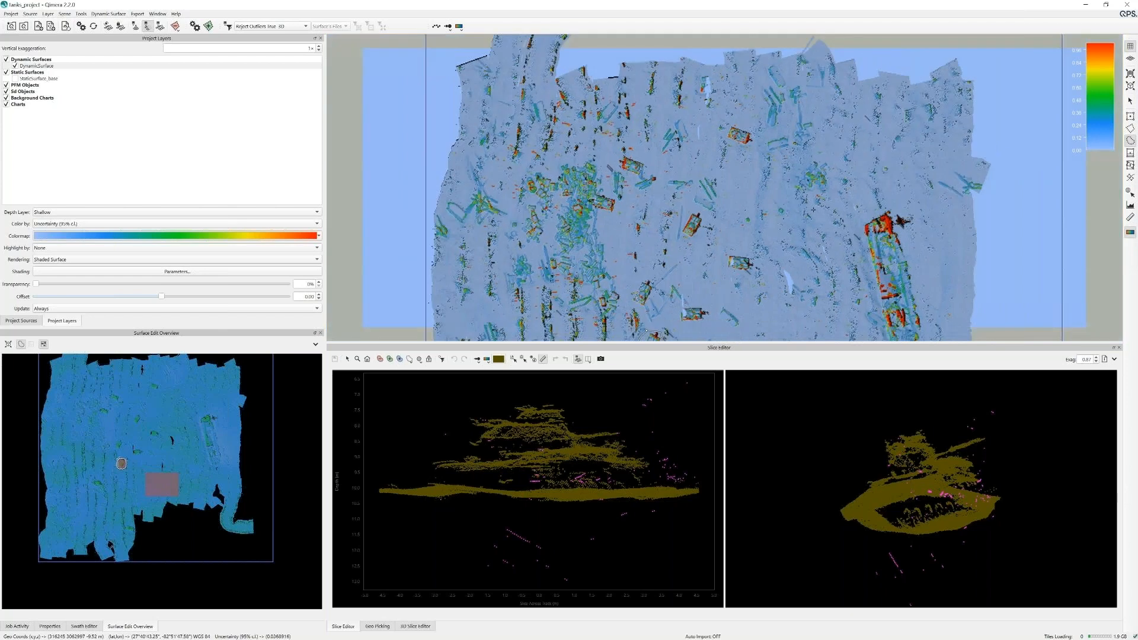
{"action": "scroll", "coordinate": [700, 271], "scroll_direction": "up", "scroll_amount": 3}
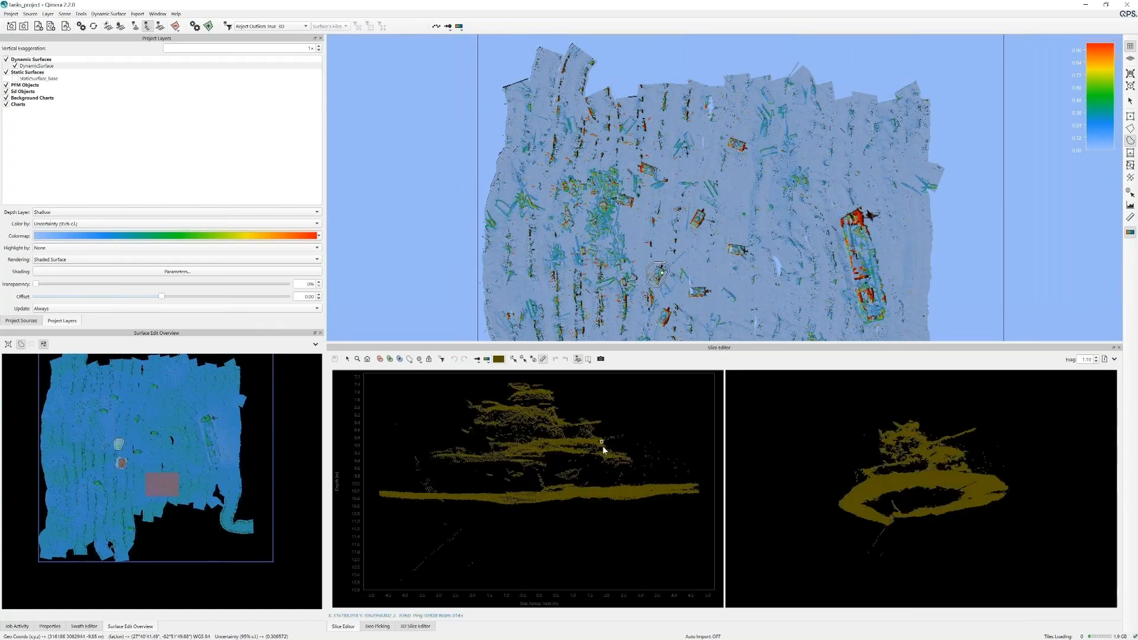
{"action": "mouse_move", "coordinate": [220, 623]}
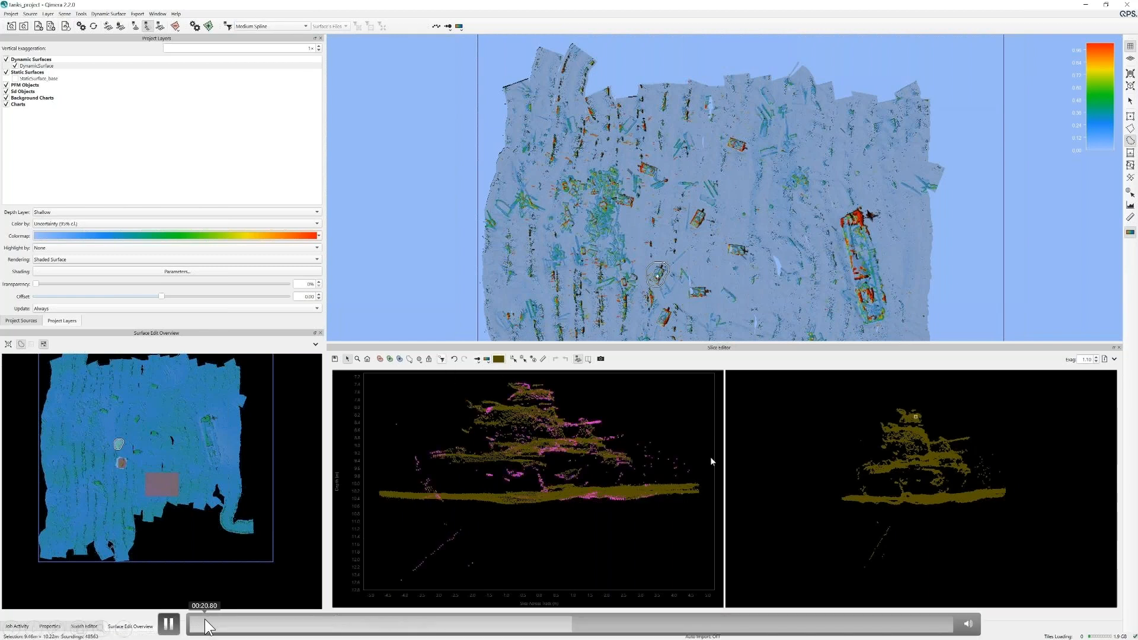
{"action": "mouse_move", "coordinate": [168, 628]}
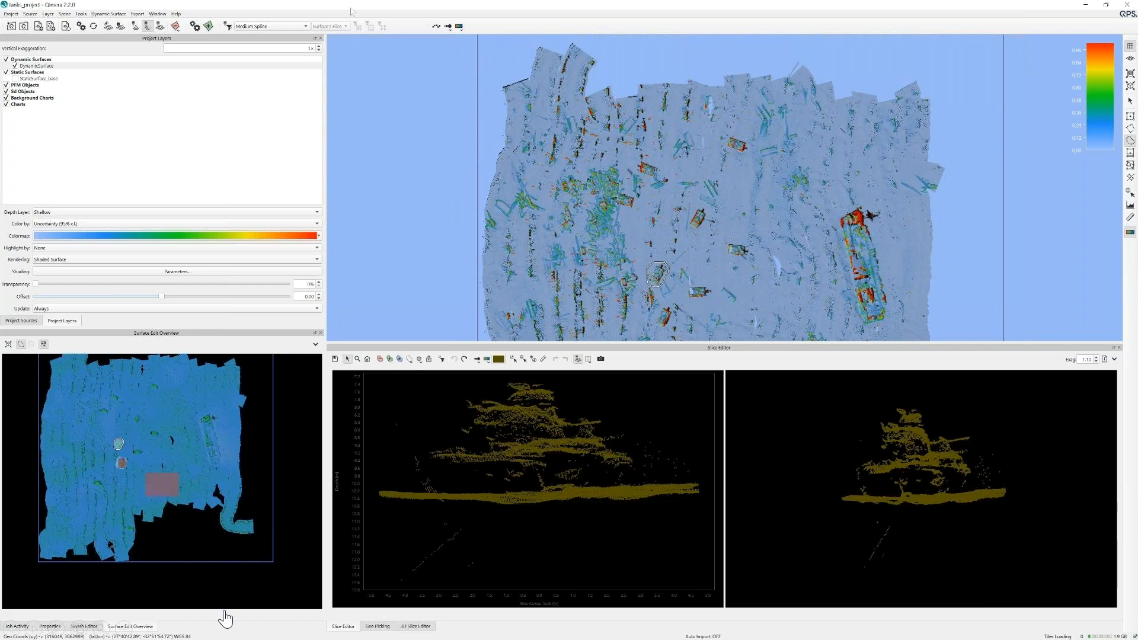
{"action": "left_click", "coordinate": [571, 625]}
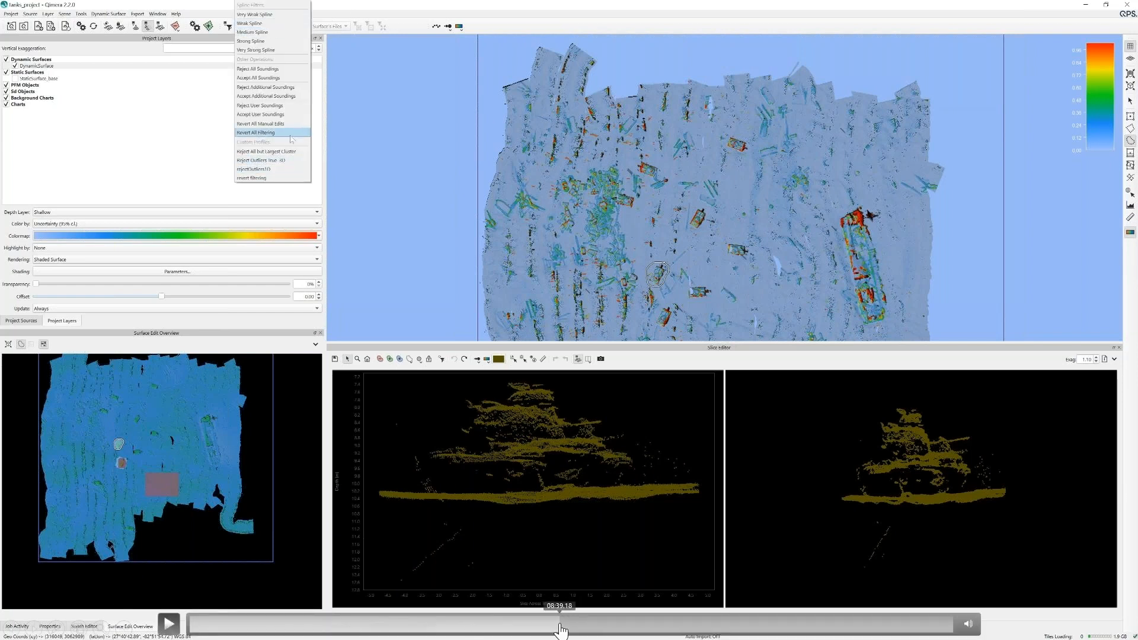
{"action": "left_click", "coordinate": [560, 630]}
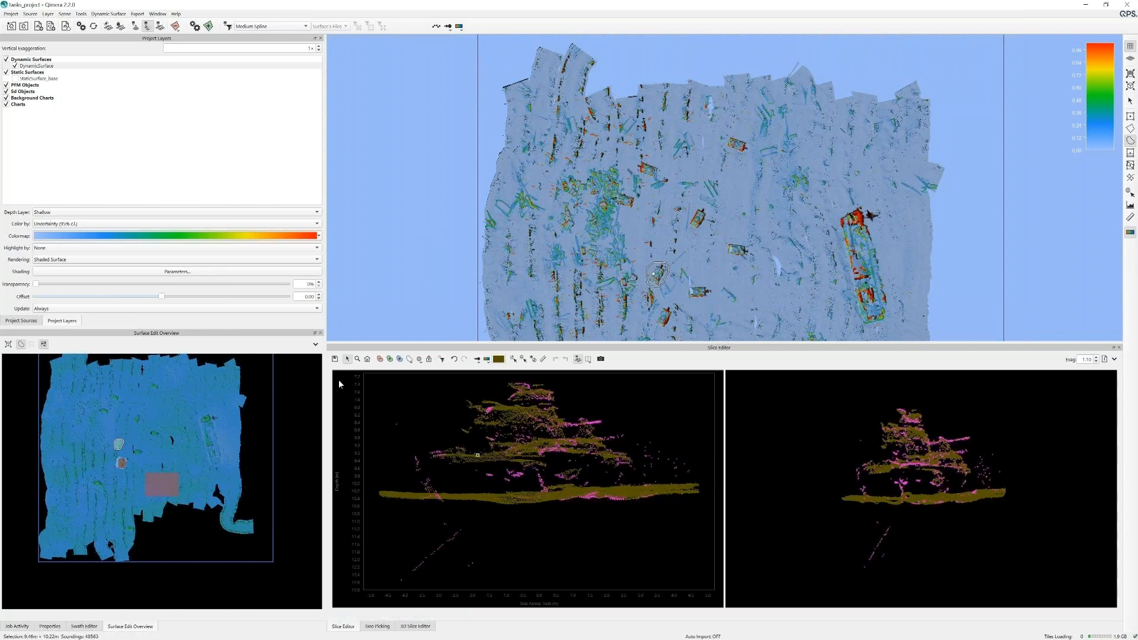
Step: Replace the Medium Spline filtering of the selected soundings with the Reject Outliers True 3D filter, and save the edits
{"action": "left_click", "coordinate": [454, 360]}
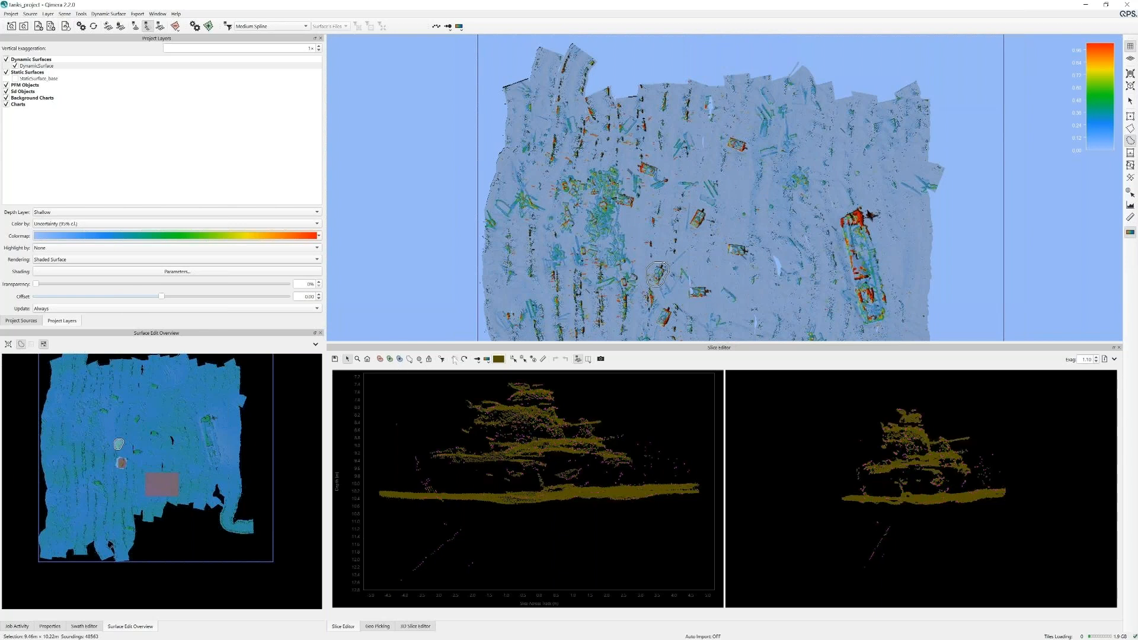
{"action": "left_click", "coordinate": [306, 27]}
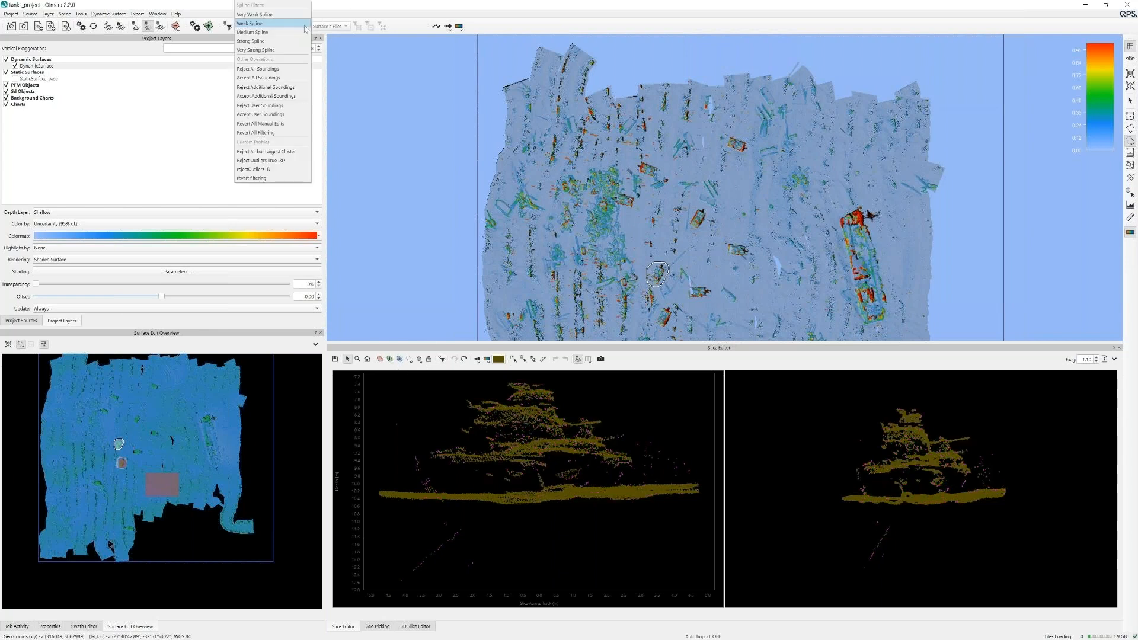
{"action": "left_click", "coordinate": [284, 161]}
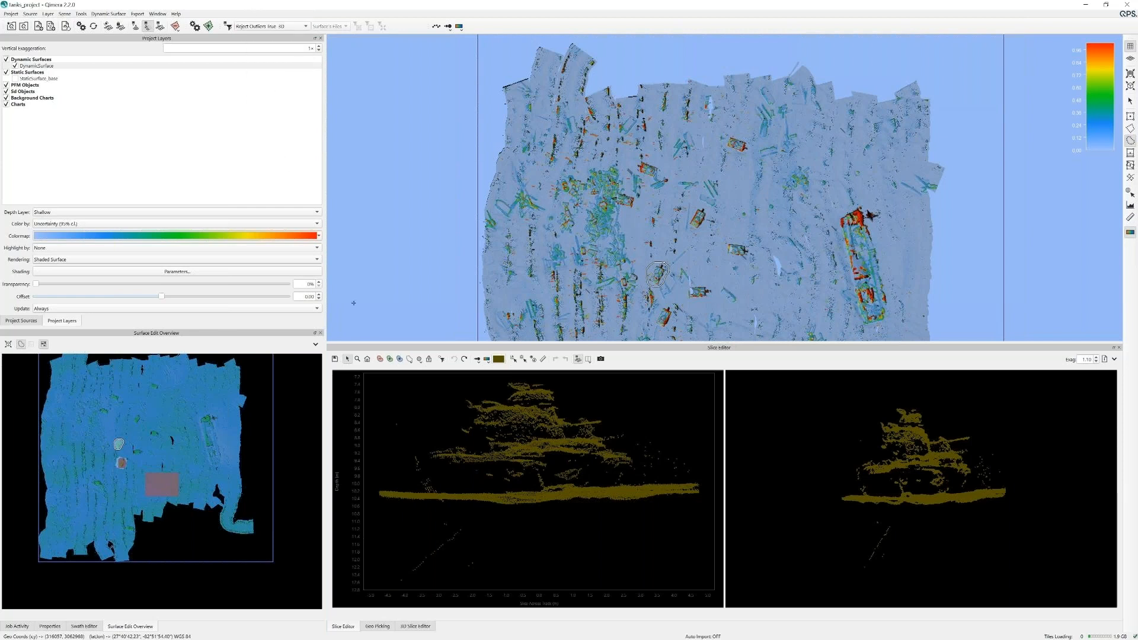
{"action": "left_click", "coordinate": [441, 360]}
{"action": "left_click", "coordinate": [335, 359]}
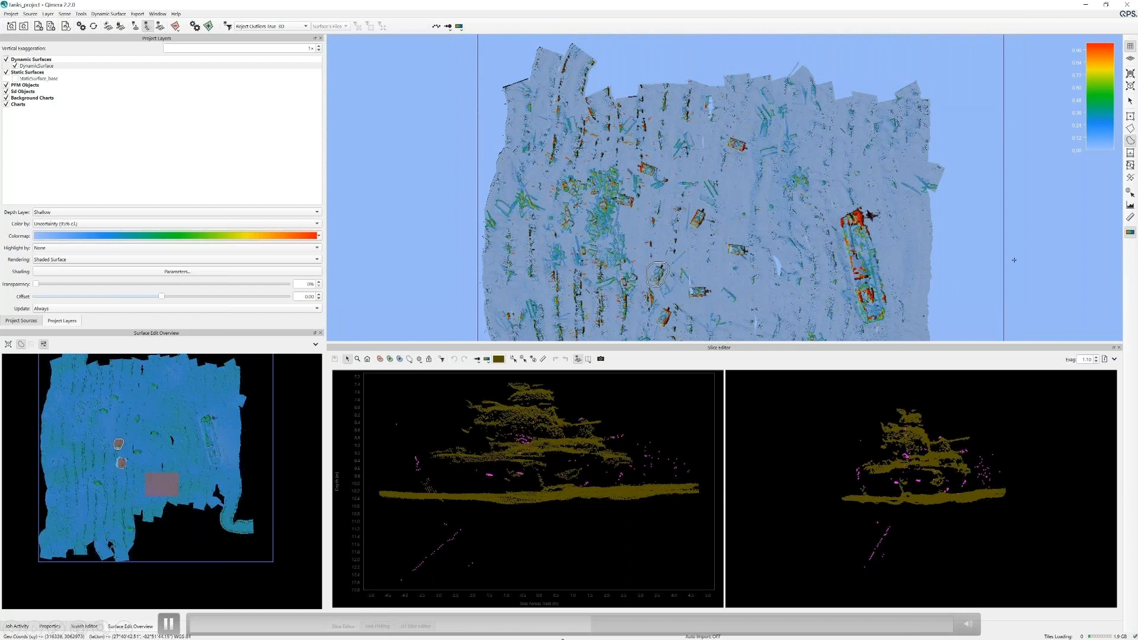
{"action": "scroll", "coordinate": [1014, 260], "scroll_direction": "down", "scroll_amount": 2}
{"action": "scroll", "coordinate": [995, 273], "scroll_direction": "down", "scroll_amount": 3}
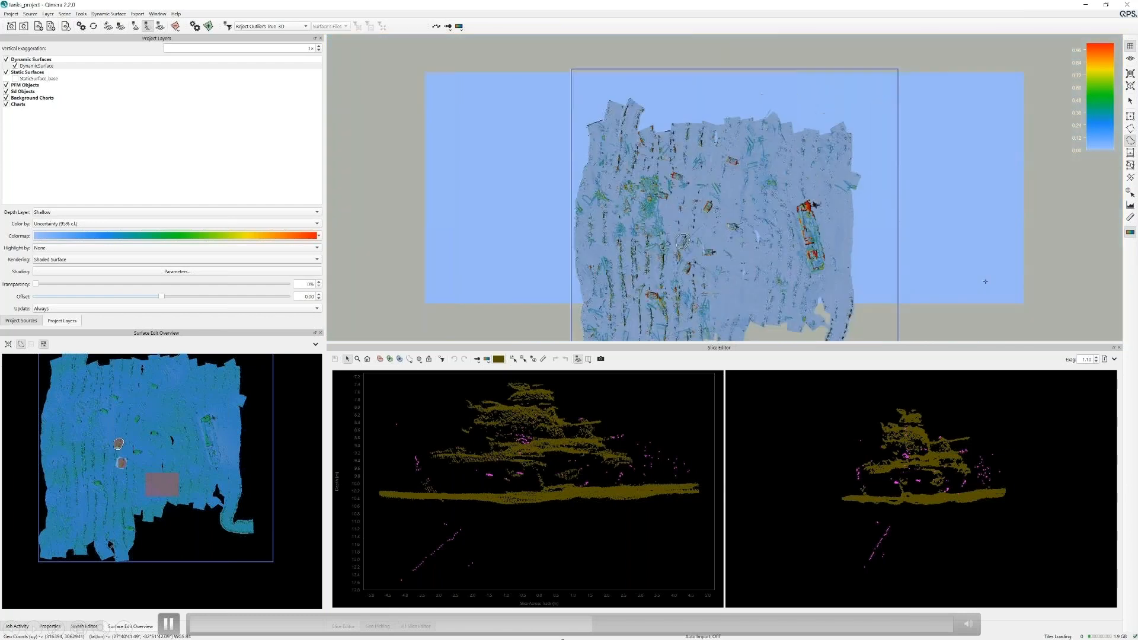
{"action": "middle_click_drag", "start_coordinate": [909, 318], "coordinate": [839, 282]}
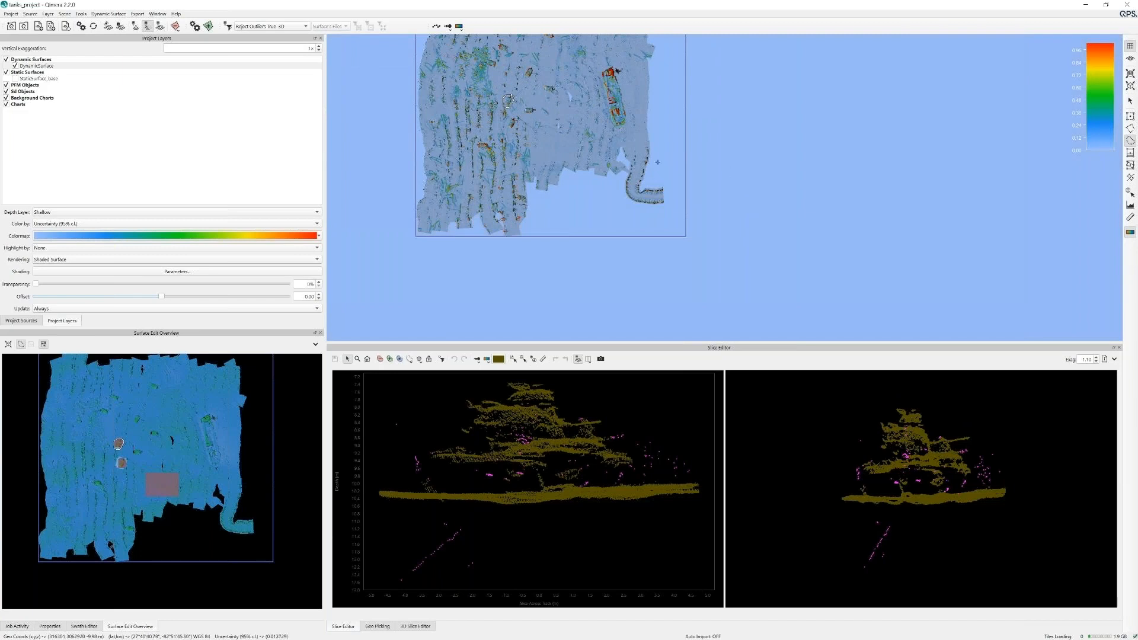
{"action": "scroll", "coordinate": [709, 173], "scroll_direction": "up", "scroll_amount": 2}
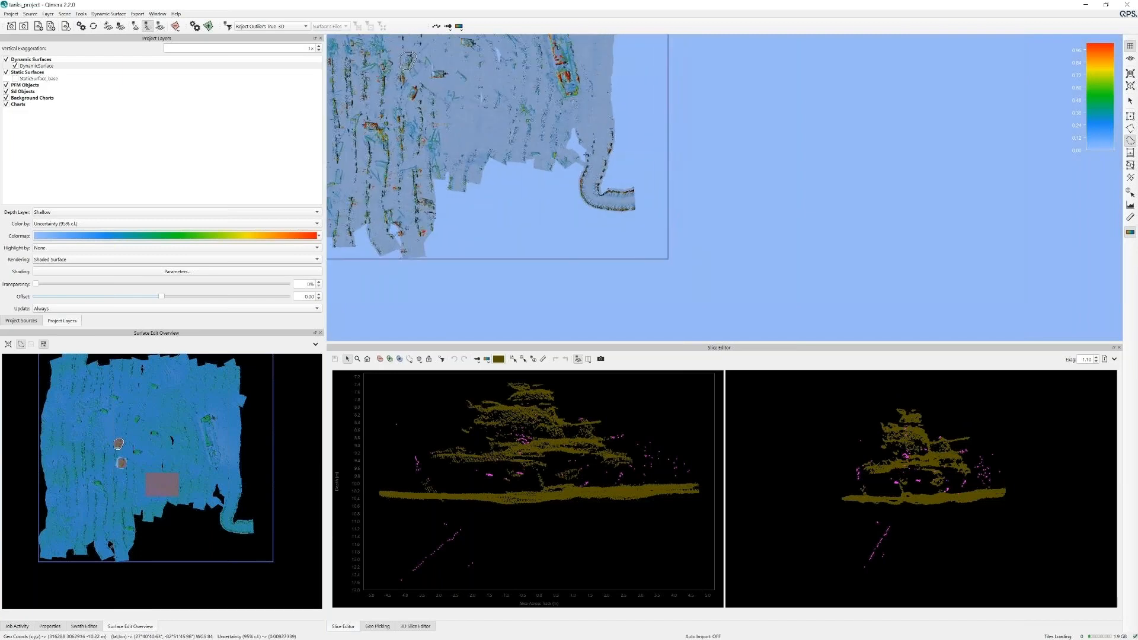
{"action": "scroll", "coordinate": [721, 184], "scroll_direction": "up", "scroll_amount": 1}
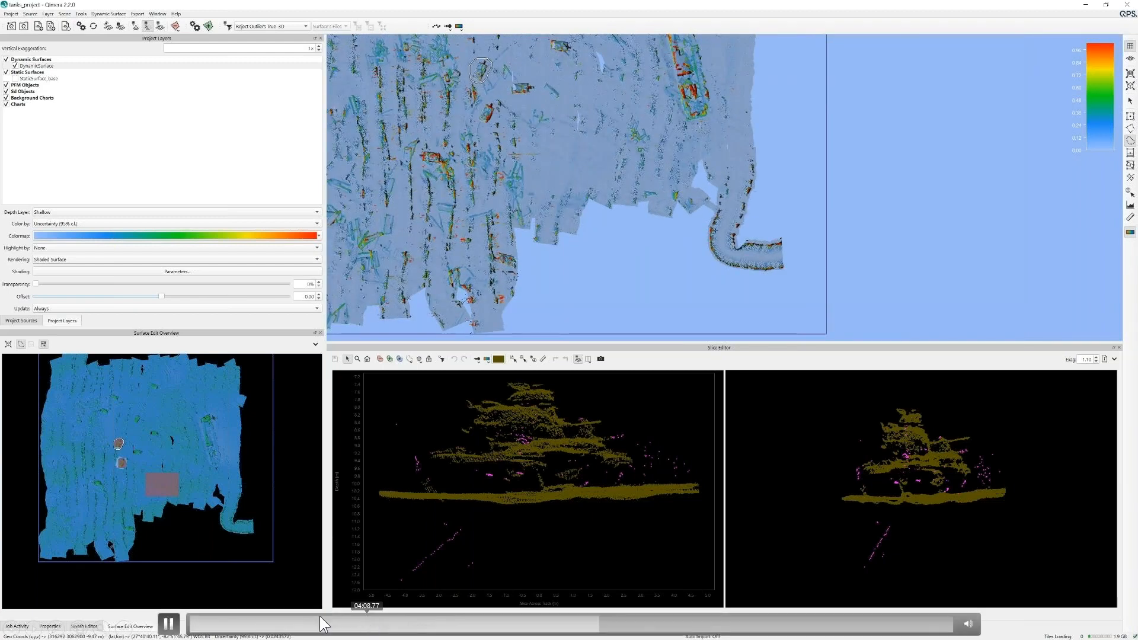
{"action": "left_click", "coordinate": [167, 626]}
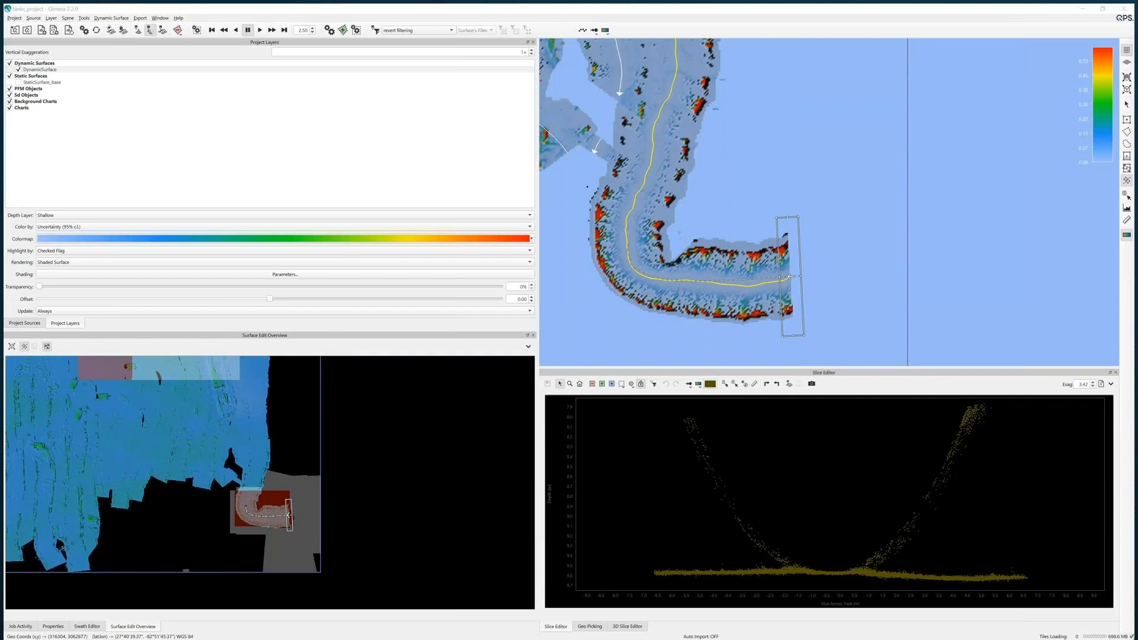
{"action": "mouse_move", "coordinate": [319, 615]}
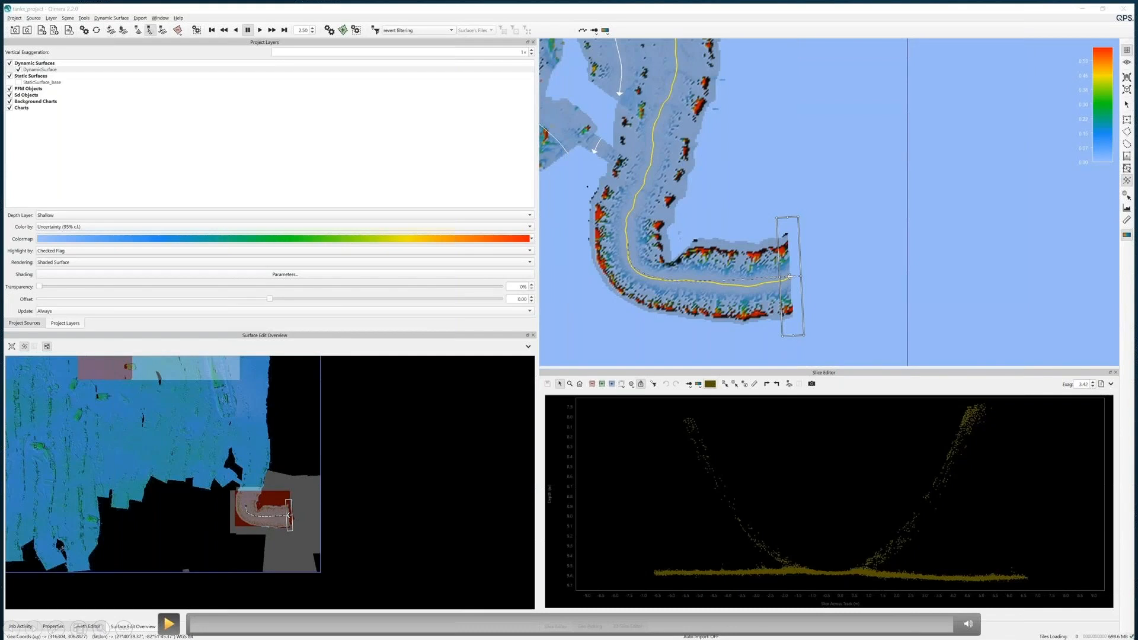
{"action": "left_click", "coordinate": [171, 620]}
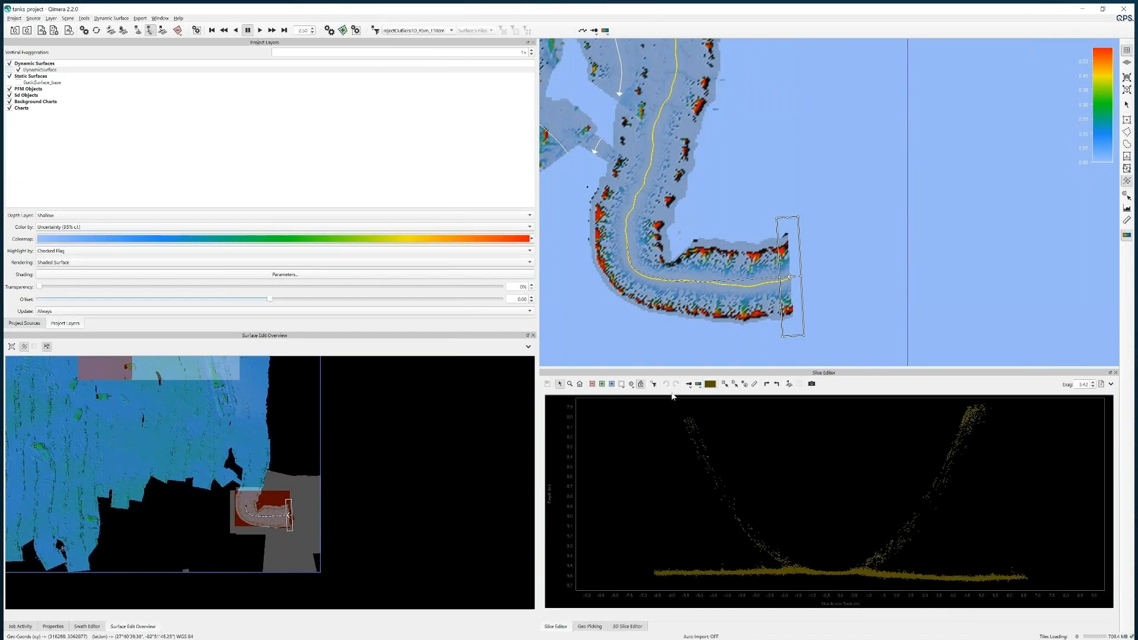
Step: Reject the outliers in the current slice with the active filter, and enable automatic filtering as the slice advances along the track line
{"action": "left_click", "coordinate": [654, 384]}
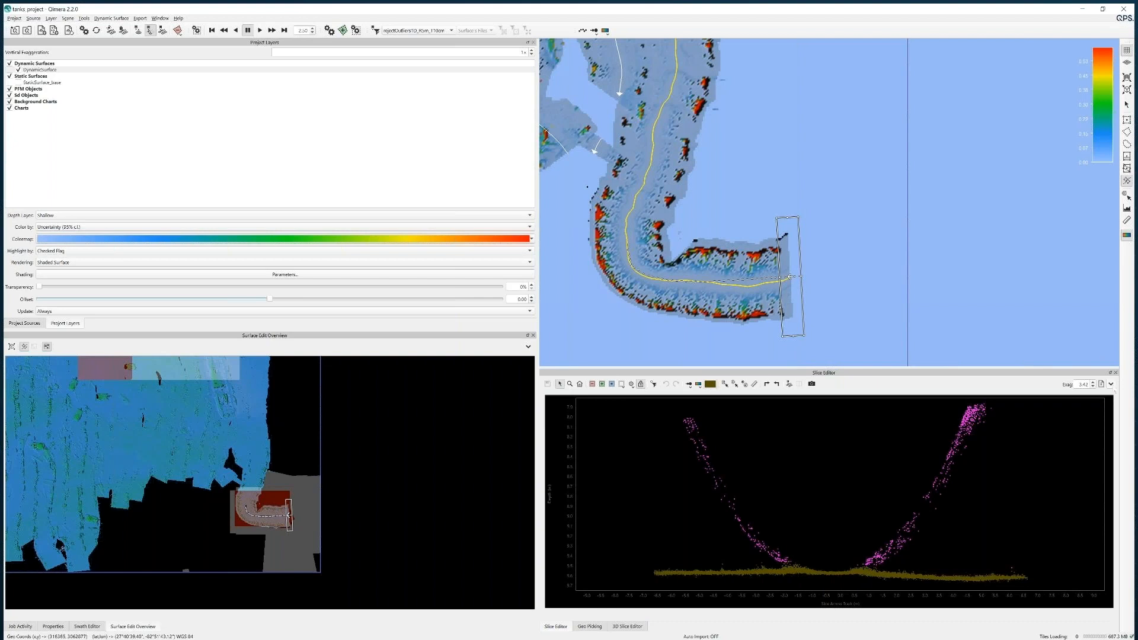
{"action": "left_click", "coordinate": [1111, 384]}
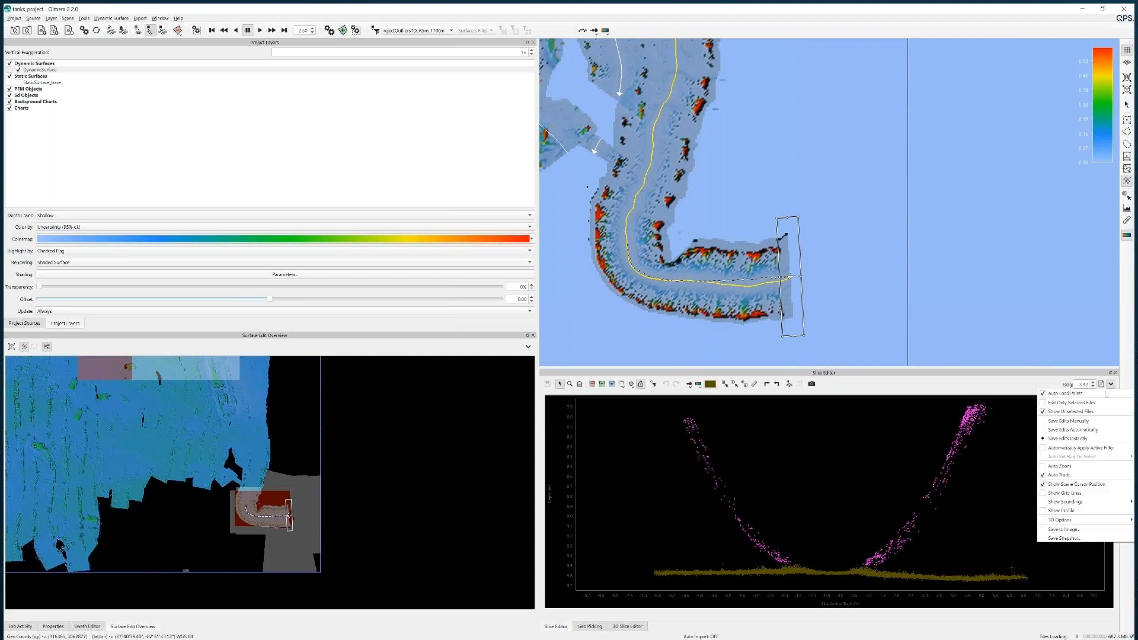
{"action": "left_click", "coordinate": [1043, 449]}
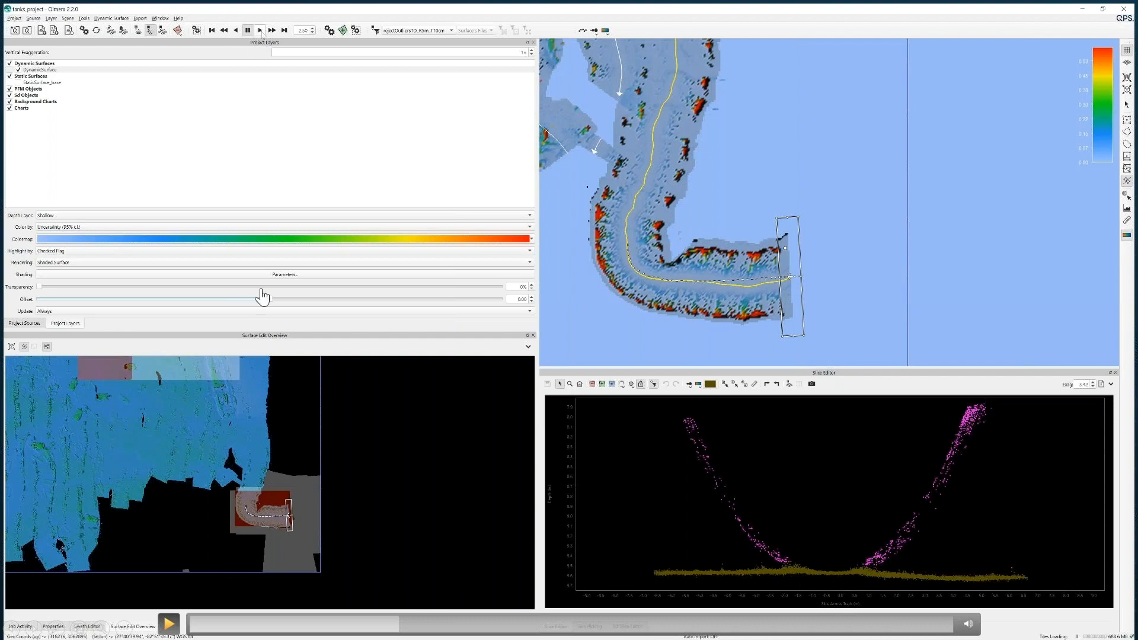
{"action": "left_click", "coordinate": [169, 625]}
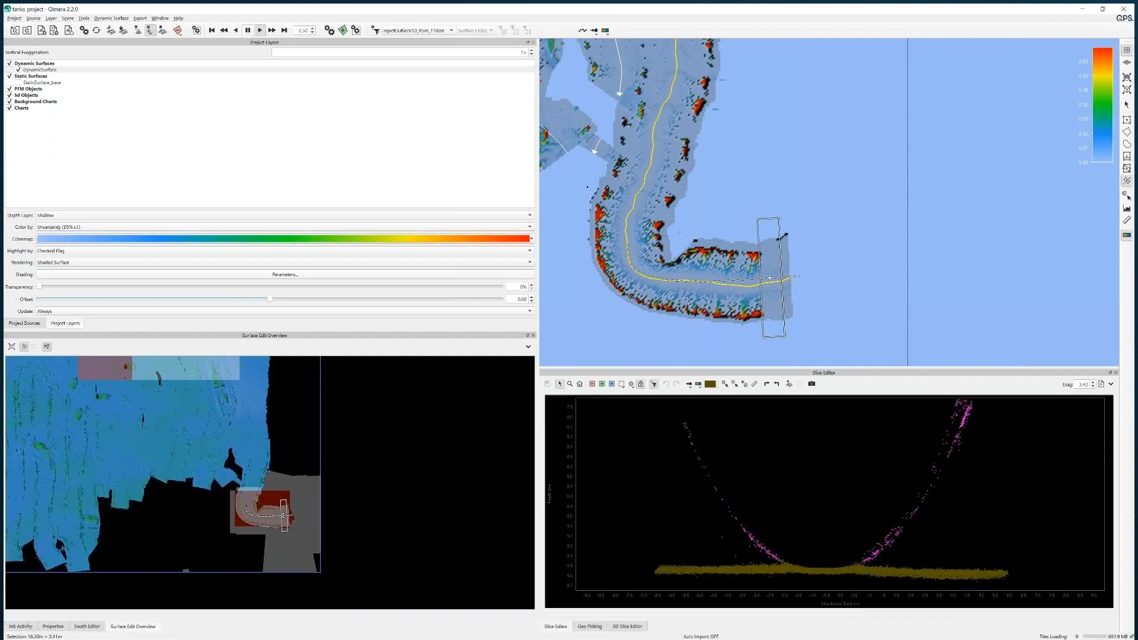
{"action": "mouse_move", "coordinate": [202, 627]}
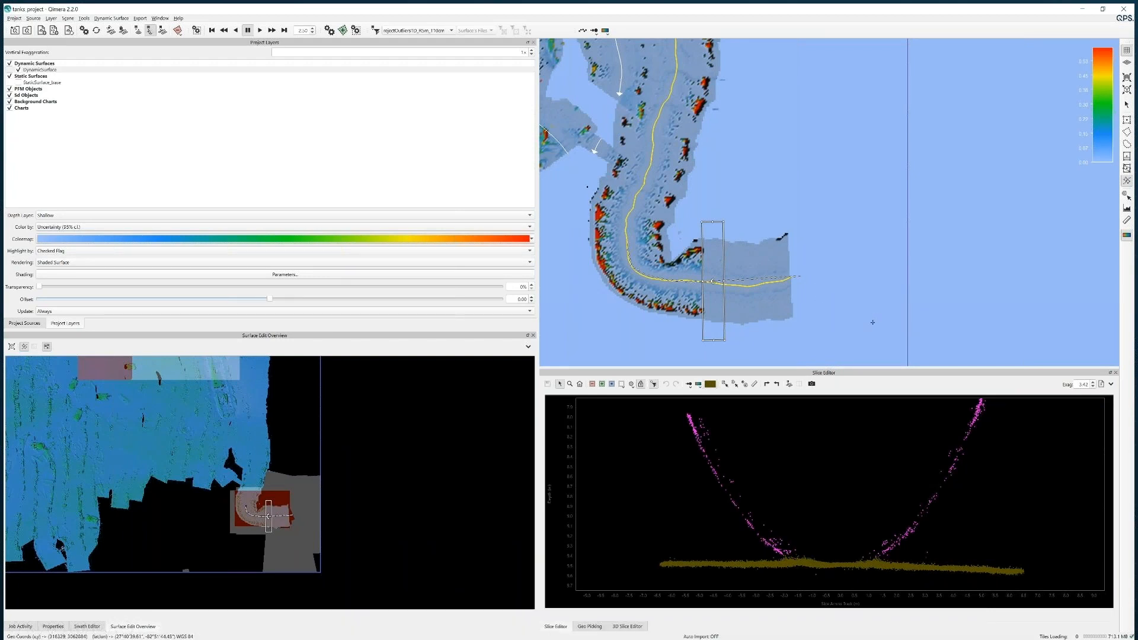
{"action": "left_click", "coordinate": [169, 623]}
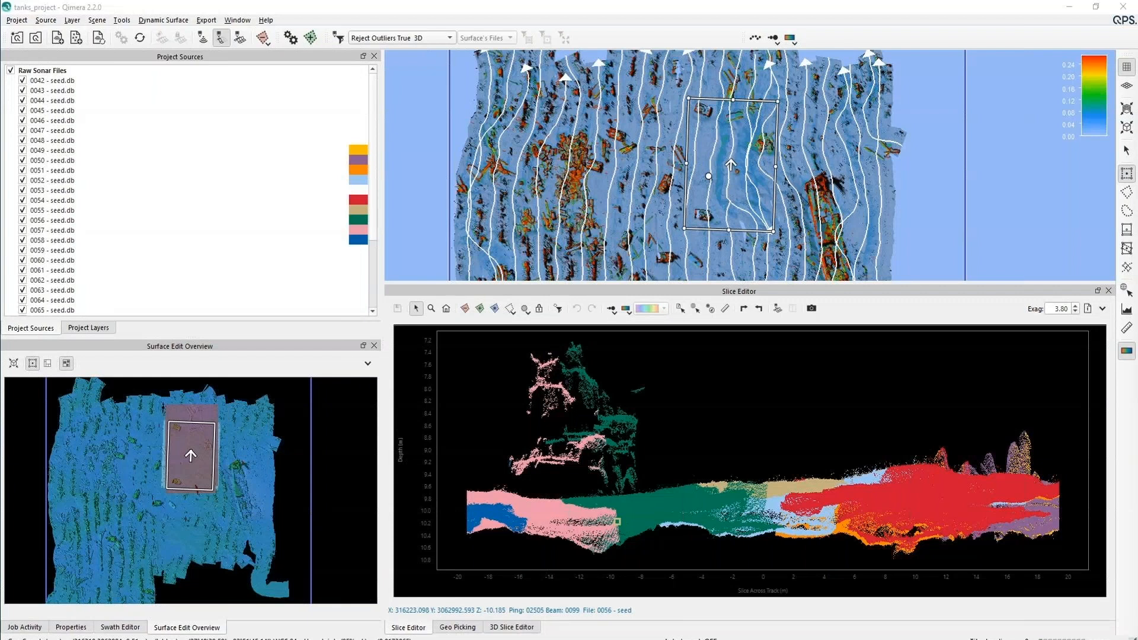
Step: Narrow the slice selection to a thin band across the overlapping track lines, and enlarge the displayed sounding points
{"action": "left_click", "coordinate": [169, 628]}
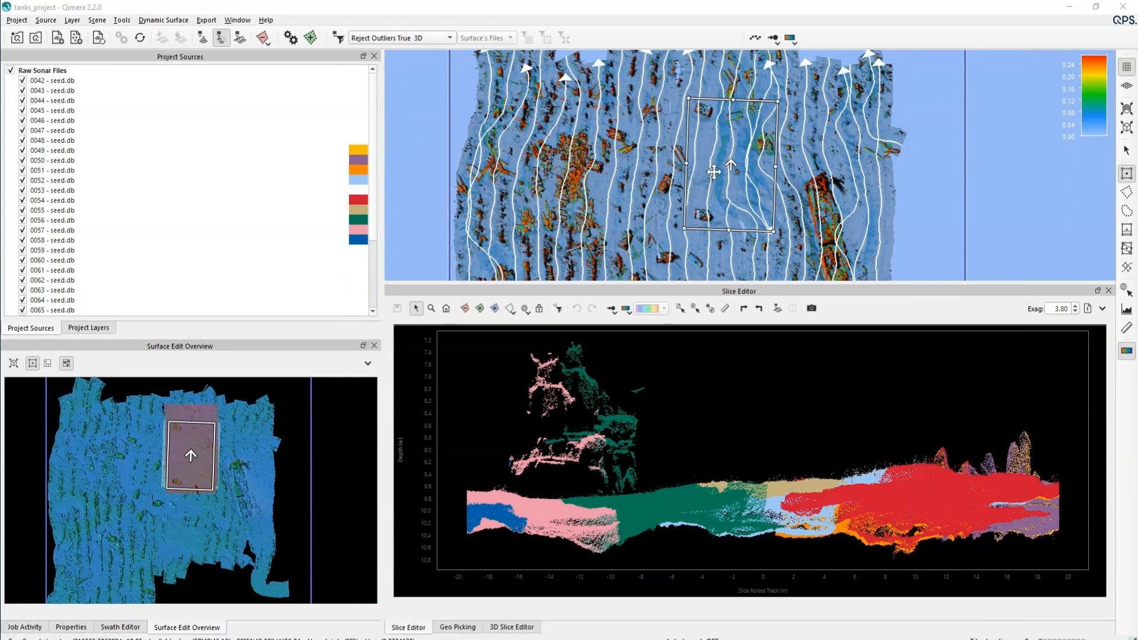
{"action": "scroll", "coordinate": [721, 169], "scroll_direction": "up", "scroll_amount": 2}
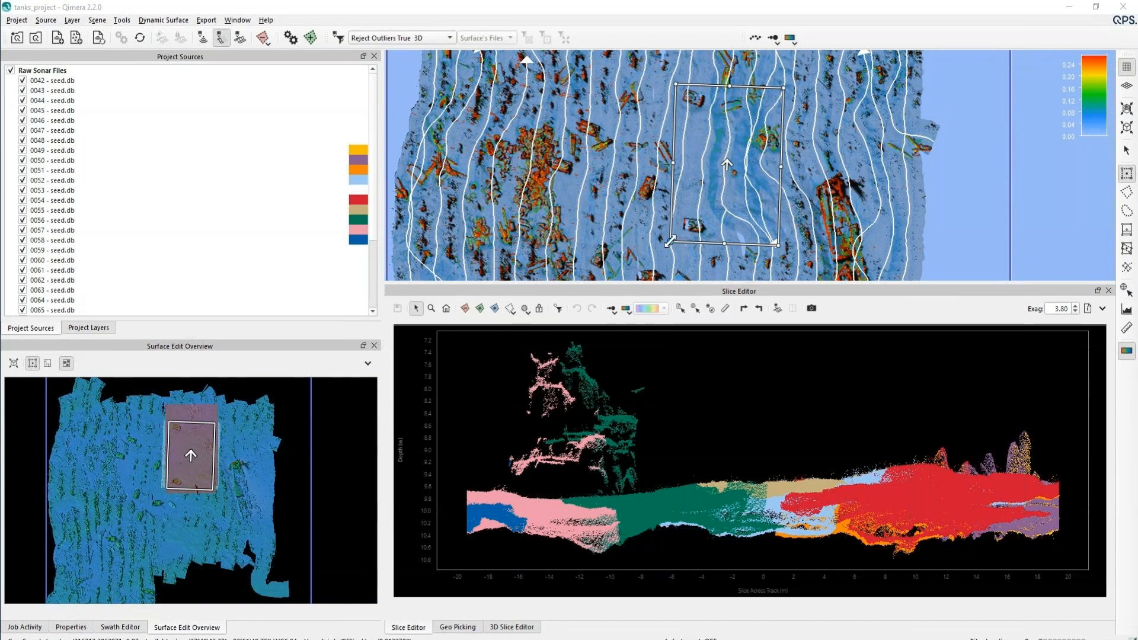
{"action": "left_click_drag", "start_coordinate": [676, 226], "coordinate": [707, 170]}
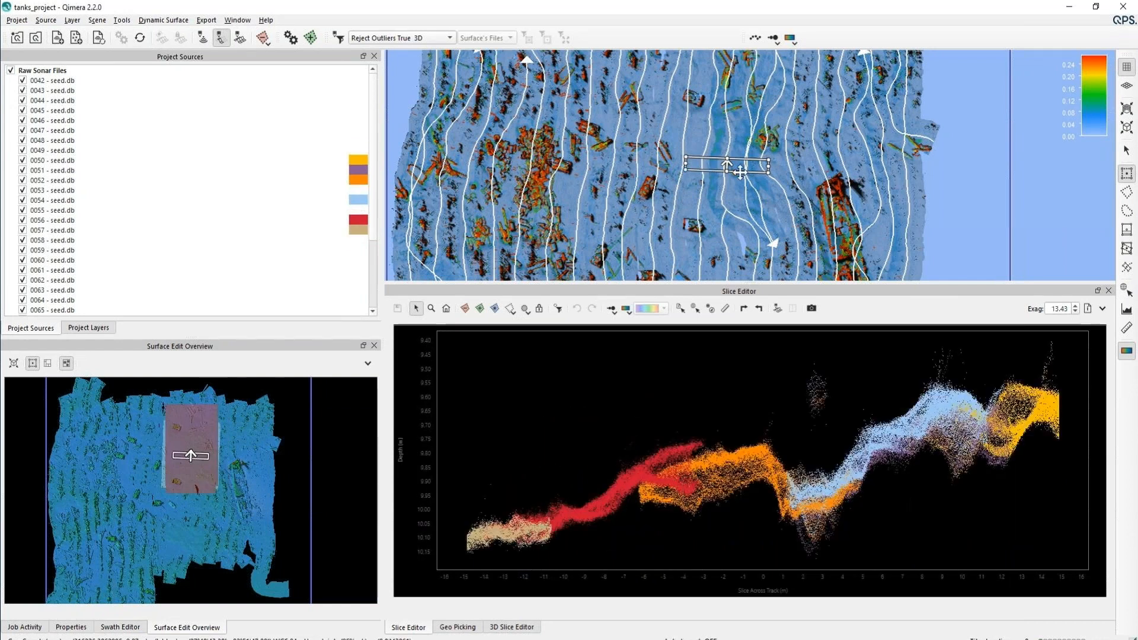
{"action": "left_click", "coordinate": [610, 310]}
{"action": "left_click", "coordinate": [629, 334]}
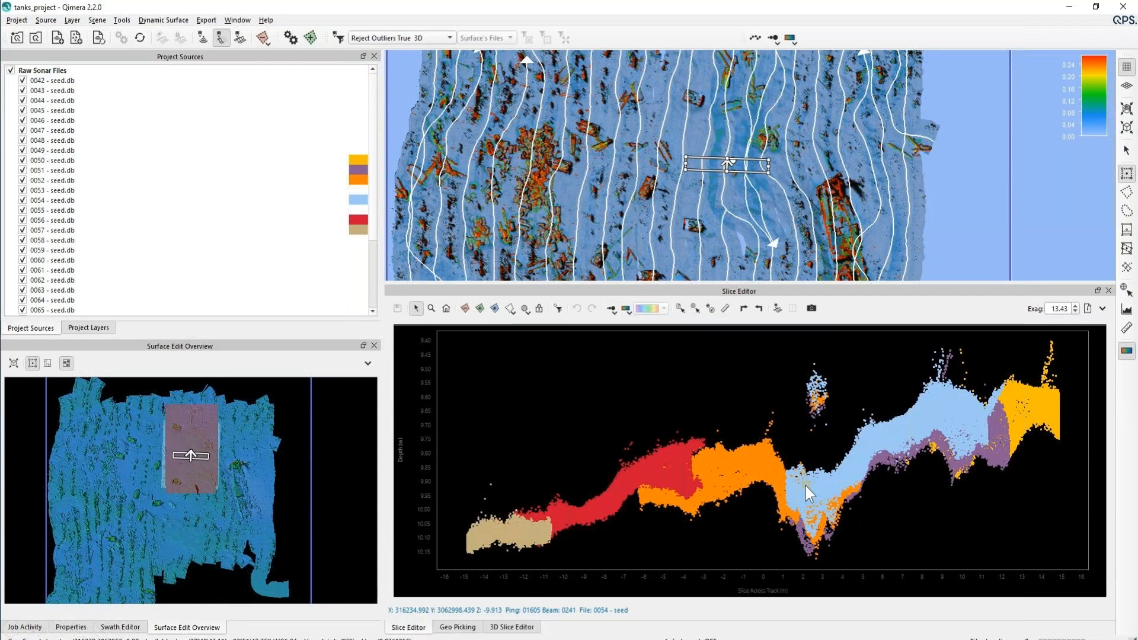
{"action": "left_click", "coordinate": [170, 629]}
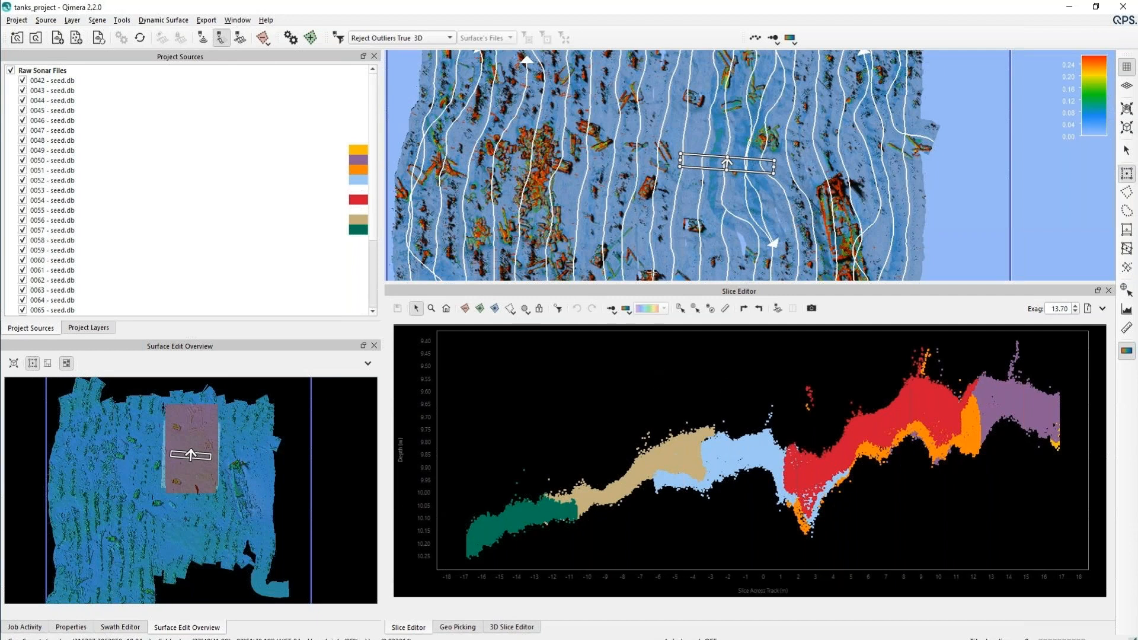
{"action": "left_click_drag", "start_coordinate": [679, 152], "coordinate": [680, 159]}
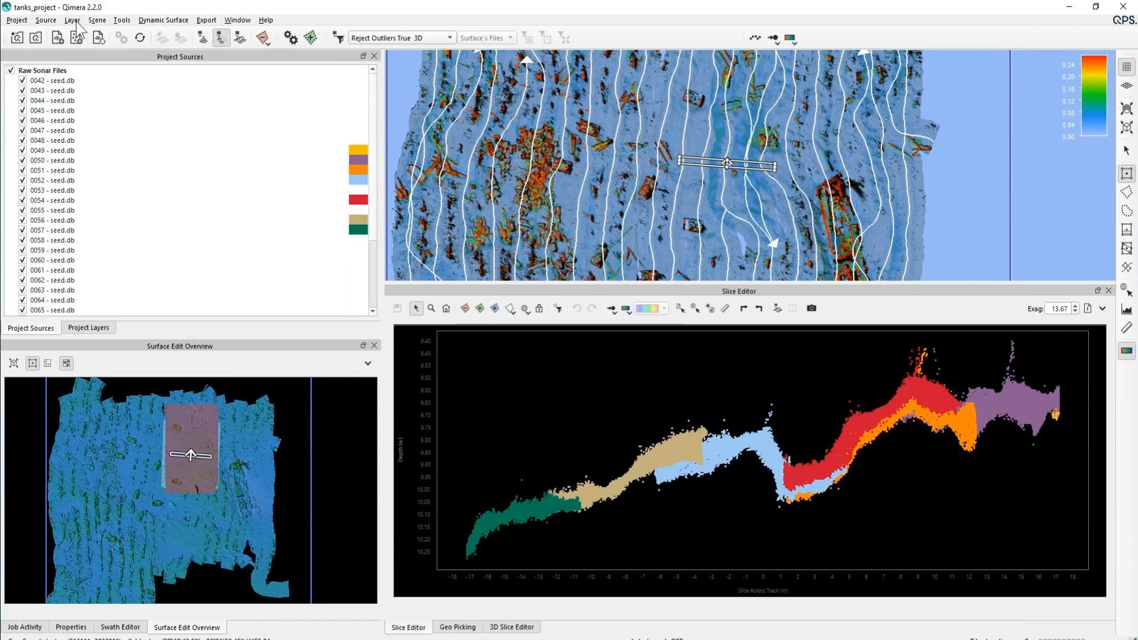
Step: Lock files 0049, 0050, 0054, 0056 and 0057 in the Height Matching Tool, and compute height offsets for unlocked files 0051 and 0052
{"action": "left_click", "coordinate": [121, 19]}
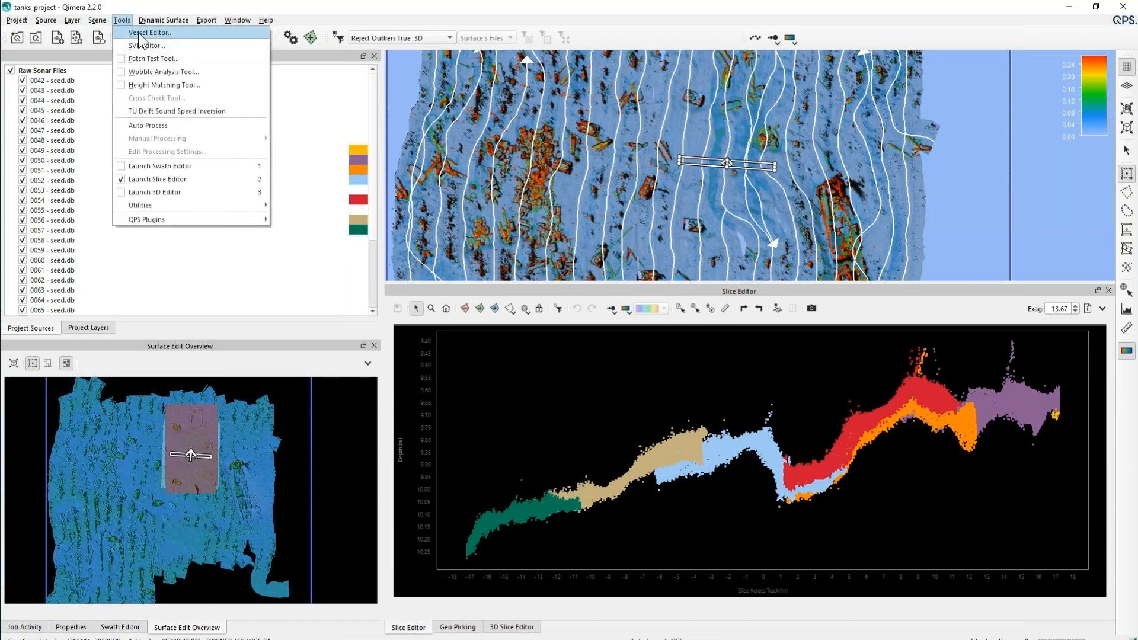
{"action": "left_click", "coordinate": [144, 81]}
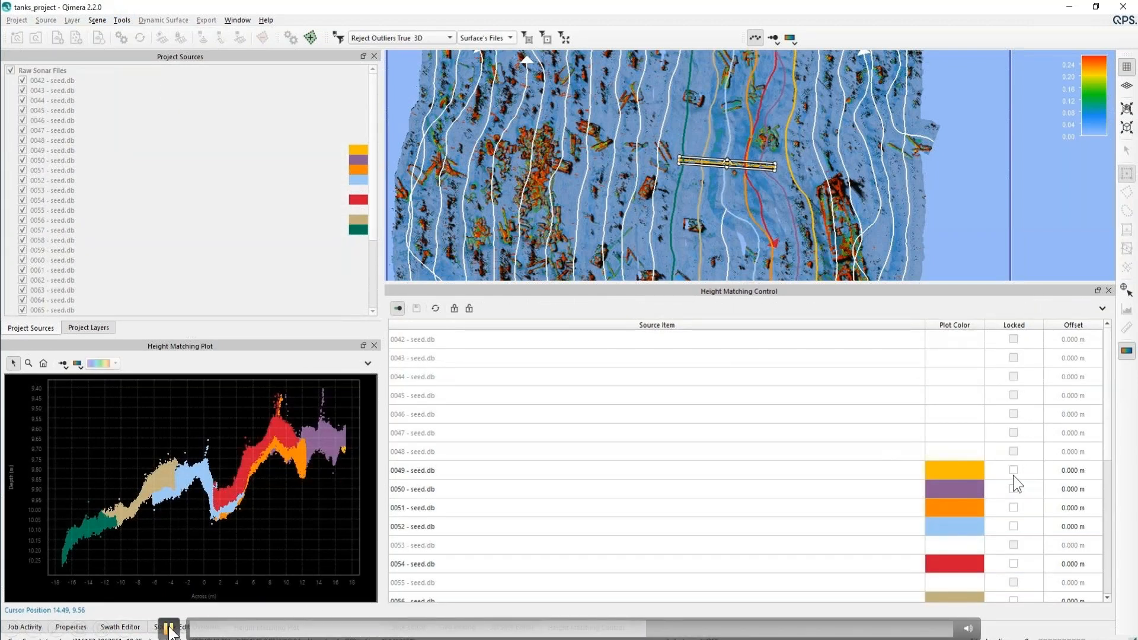
{"action": "left_click", "coordinate": [1013, 472]}
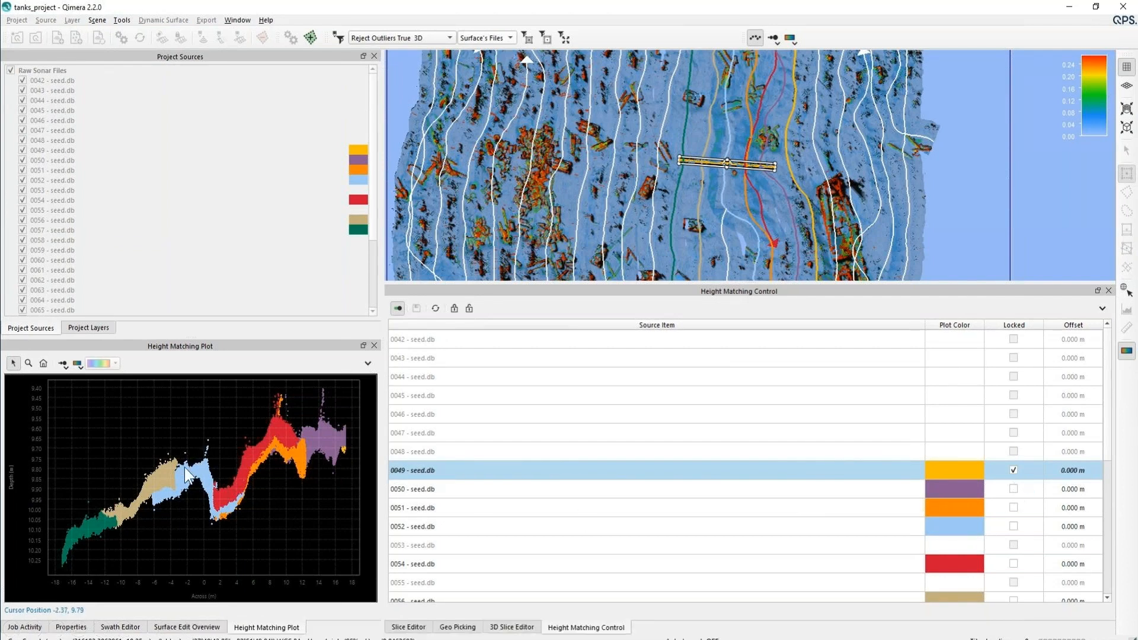
{"action": "left_click", "coordinate": [1015, 490]}
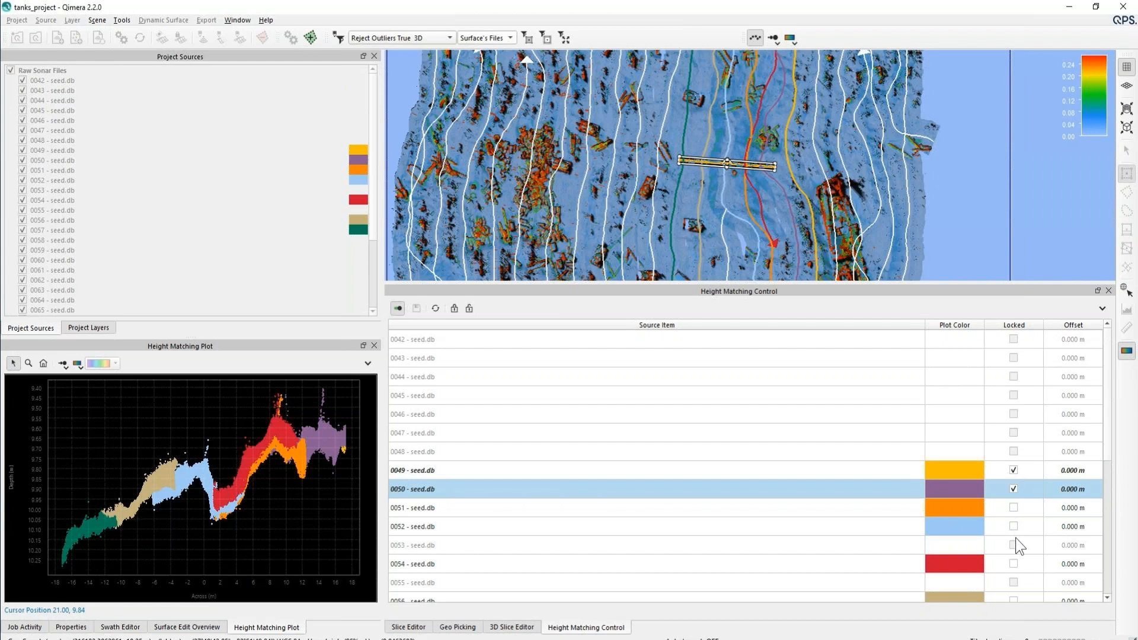
{"action": "left_click", "coordinate": [1013, 564]}
{"action": "scroll", "coordinate": [1014, 571], "scroll_direction": "down", "scroll_amount": 2}
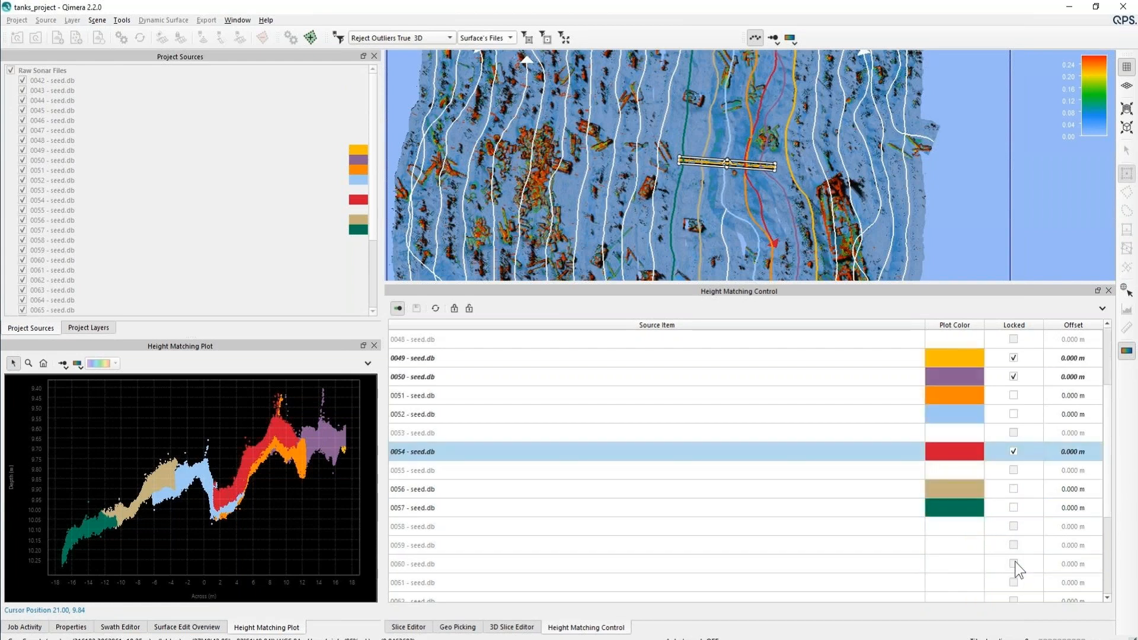
{"action": "left_click", "coordinate": [1013, 489]}
{"action": "left_click", "coordinate": [1013, 508]}
{"action": "scroll", "coordinate": [1013, 515], "scroll_direction": "down", "scroll_amount": 3}
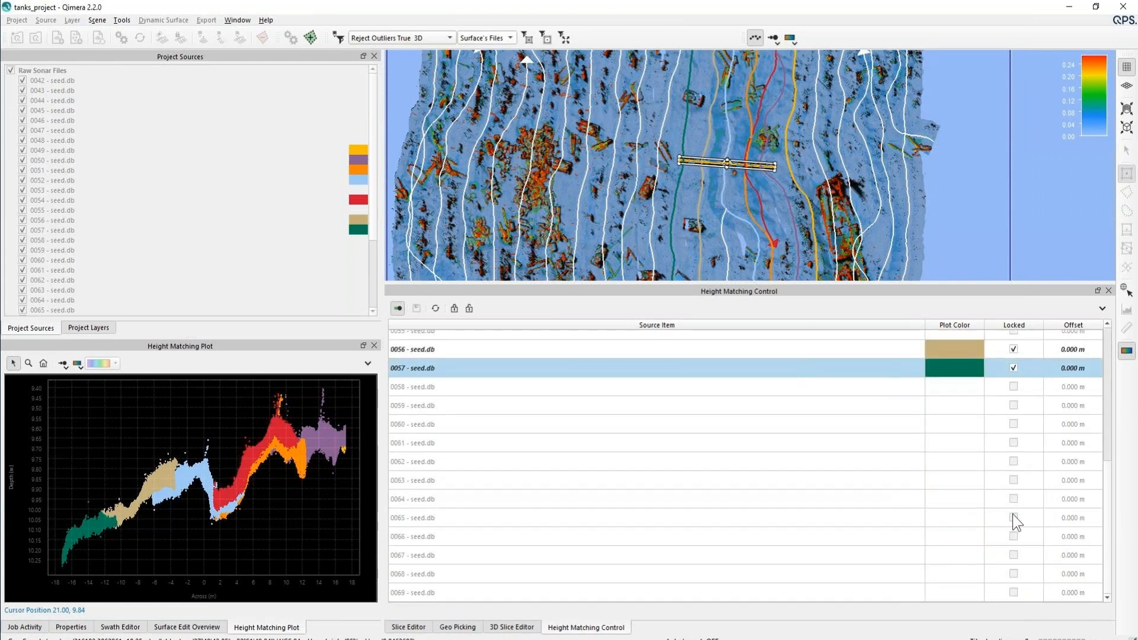
{"action": "scroll", "coordinate": [1012, 515], "scroll_direction": "up", "scroll_amount": 5}
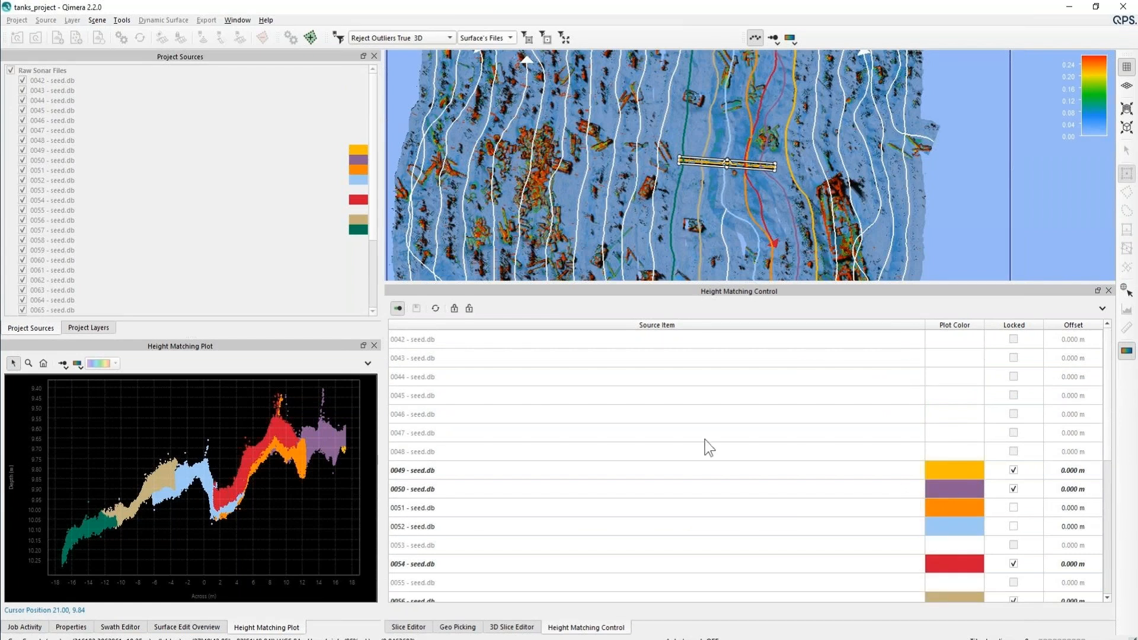
{"action": "left_click", "coordinate": [436, 309]}
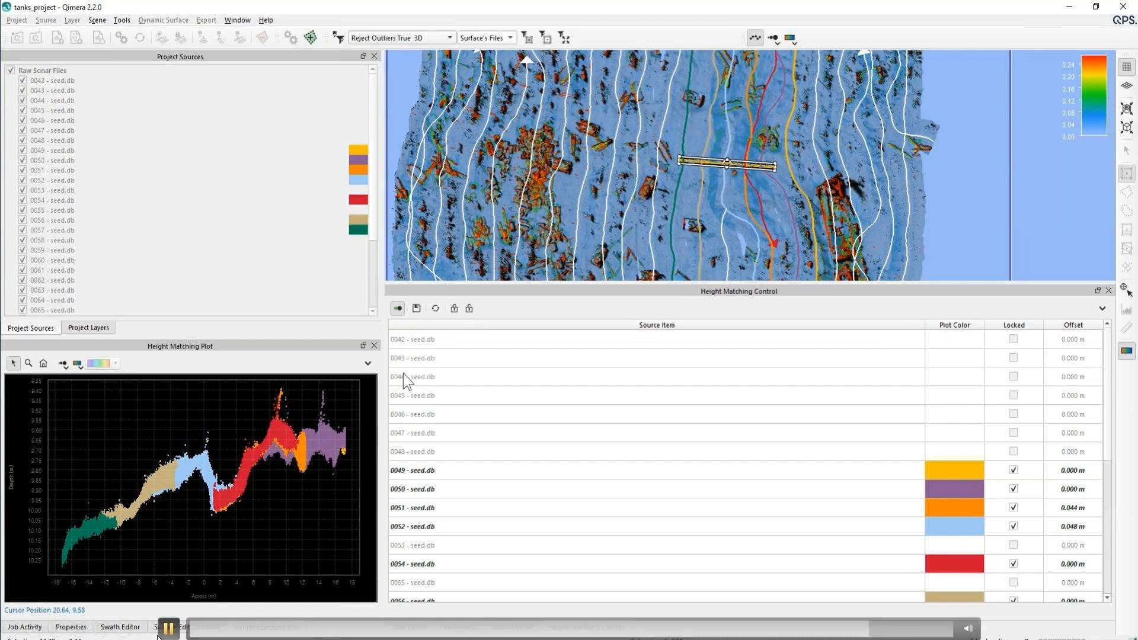
{"action": "scroll", "coordinate": [1062, 444], "scroll_direction": "down", "scroll_amount": 2}
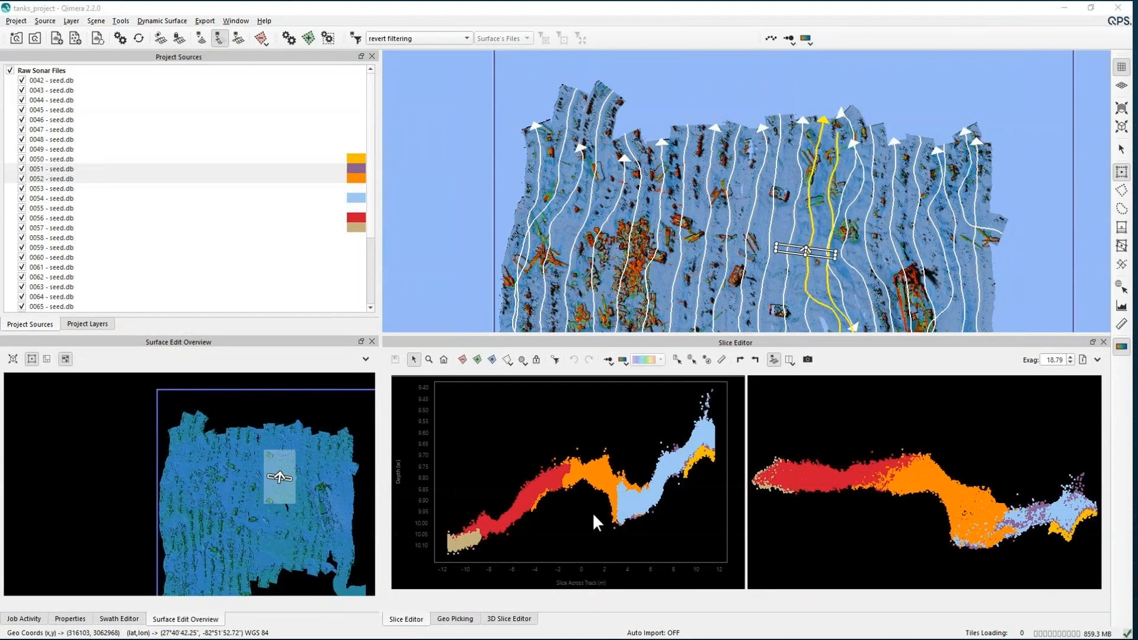
Step: Generate overview partitions with square tiles, a target sounding count of 2000000 and a maximum tile size of 25
{"action": "scroll", "coordinate": [847, 278], "scroll_direction": "up", "scroll_amount": 2}
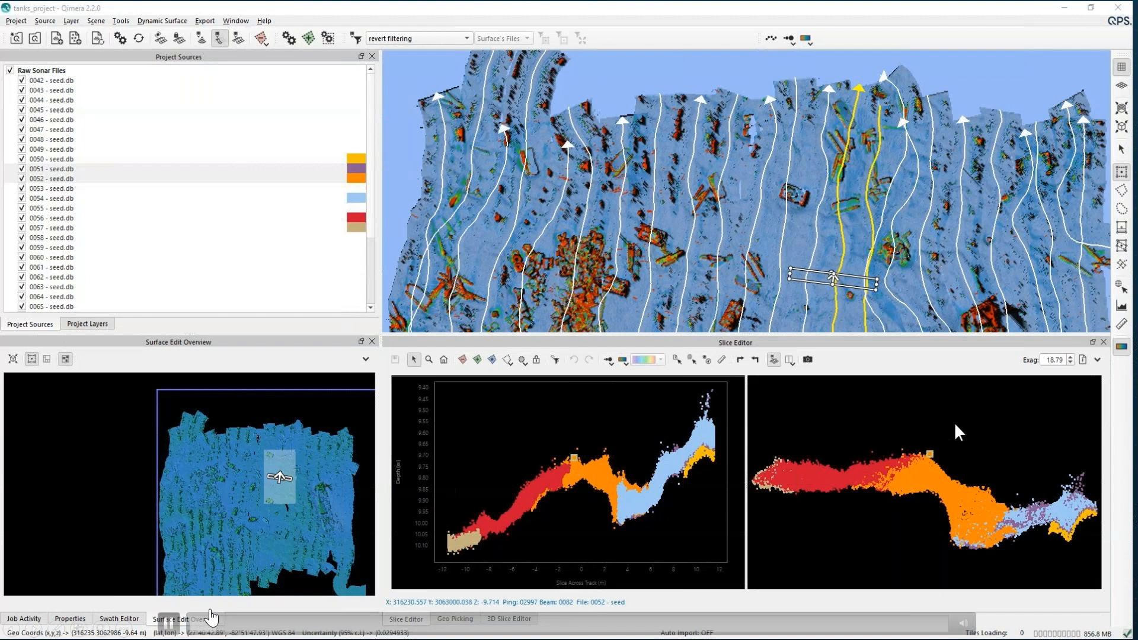
{"action": "mouse_move", "coordinate": [909, 419]}
{"action": "left_mouse_down"}
{"action": "mouse_move", "coordinate": [910, 443]}
{"action": "mouse_move", "coordinate": [906, 428]}
{"action": "left_mouse_up"}
{"action": "left_click_drag", "start_coordinate": [992, 413], "coordinate": [1031, 437]}
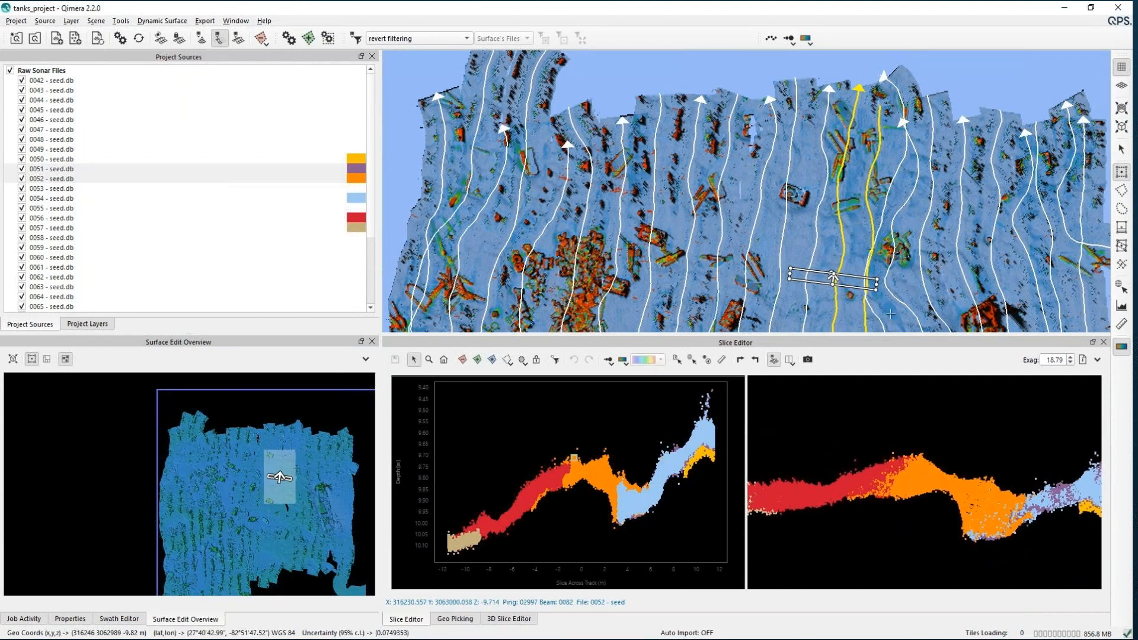
{"action": "scroll", "coordinate": [836, 289], "scroll_direction": "up", "scroll_amount": 1}
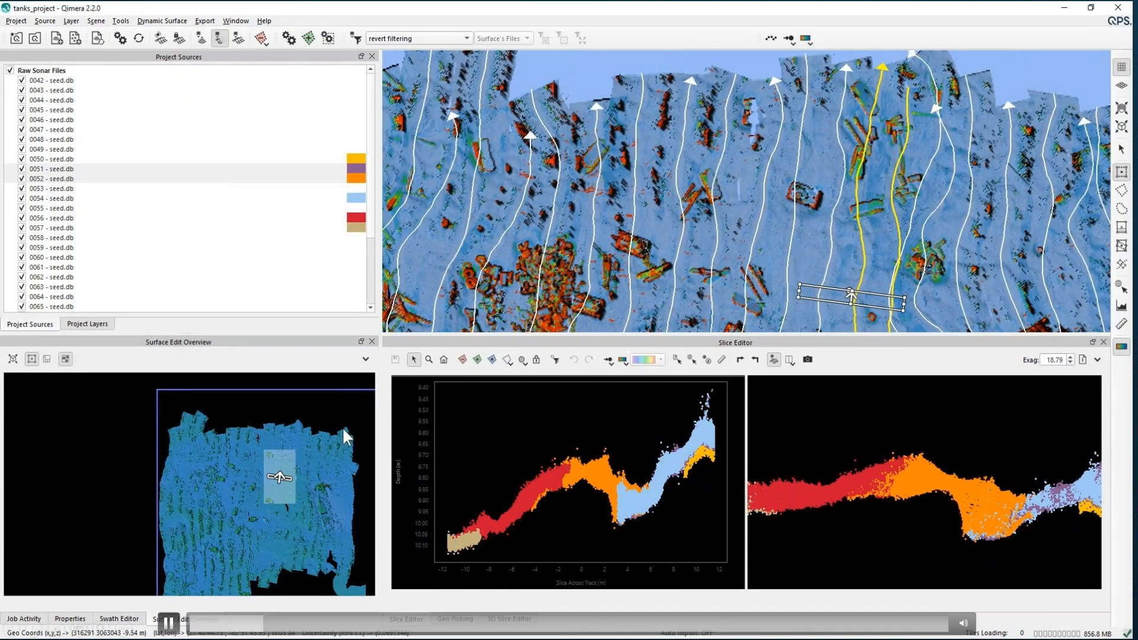
{"action": "left_click", "coordinate": [366, 359]}
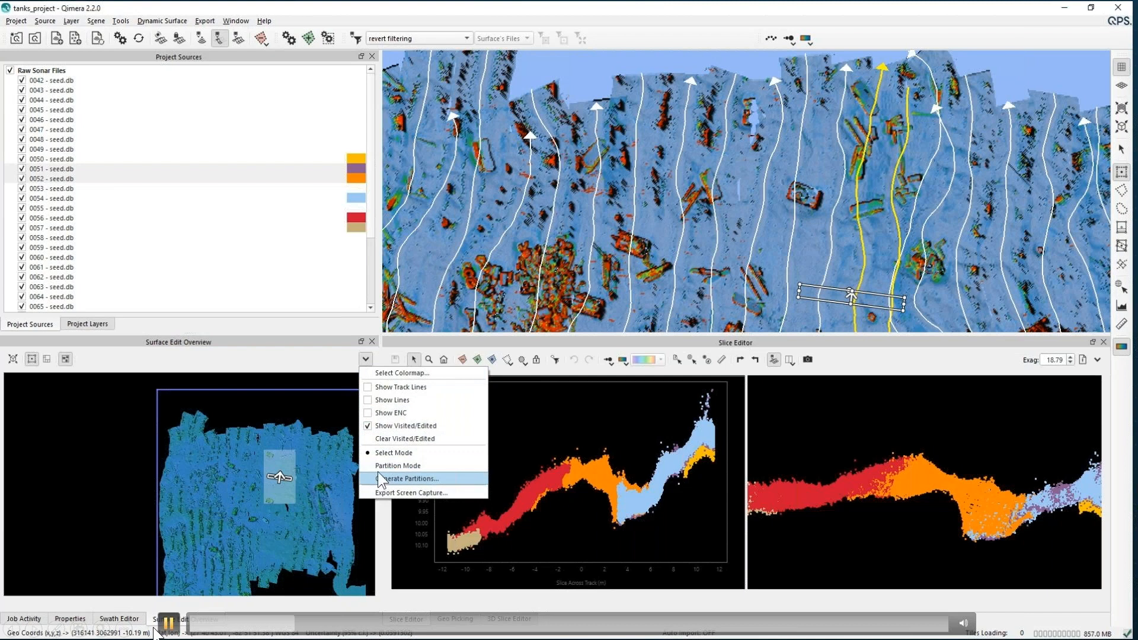
{"action": "left_click", "coordinate": [386, 477]}
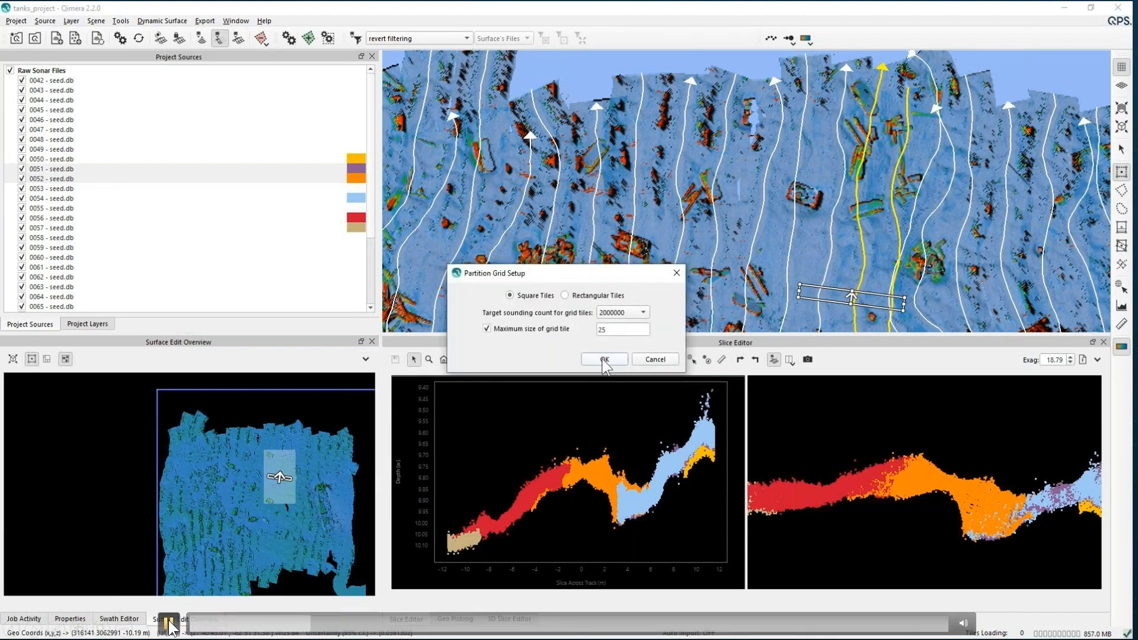
{"action": "left_click", "coordinate": [605, 359]}
Step: Load the soundings of a central grid tile and of the survey's northwest tile, and place a narrow slice across the latter
{"action": "left_click", "coordinate": [275, 478]}
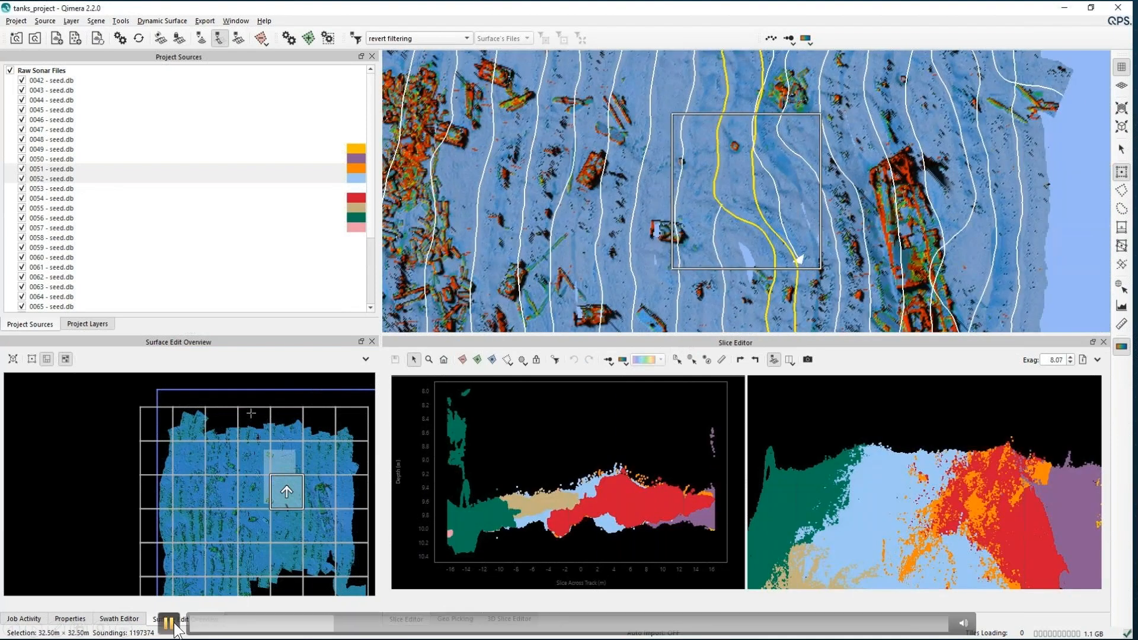
{"action": "left_click", "coordinate": [195, 426]}
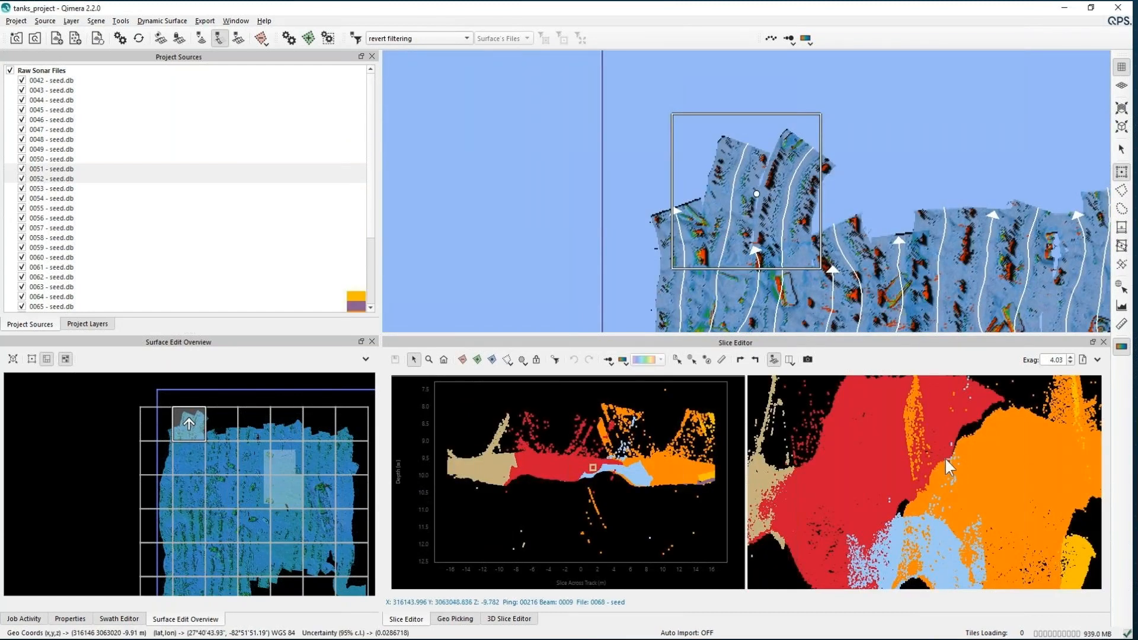
{"action": "scroll", "coordinate": [945, 457], "scroll_direction": "down", "scroll_amount": 3}
{"action": "mouse_move", "coordinate": [1027, 482]}
{"action": "left_mouse_down"}
{"action": "mouse_move", "coordinate": [1027, 462]}
{"action": "mouse_move", "coordinate": [1038, 464]}
{"action": "left_mouse_up"}
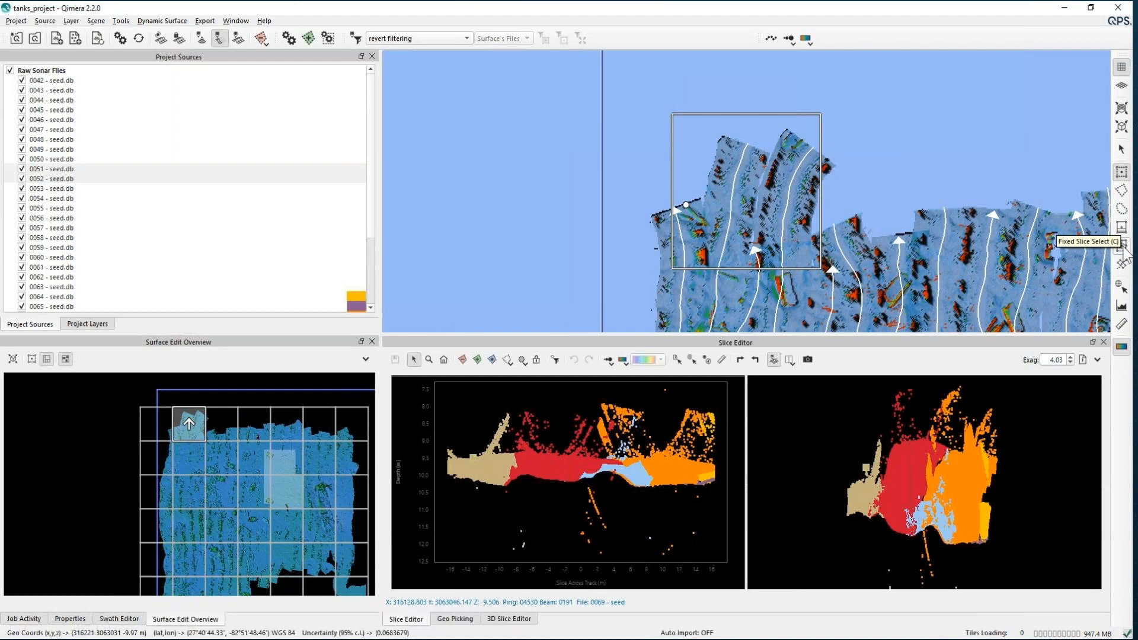
{"action": "left_click", "coordinate": [168, 625]}
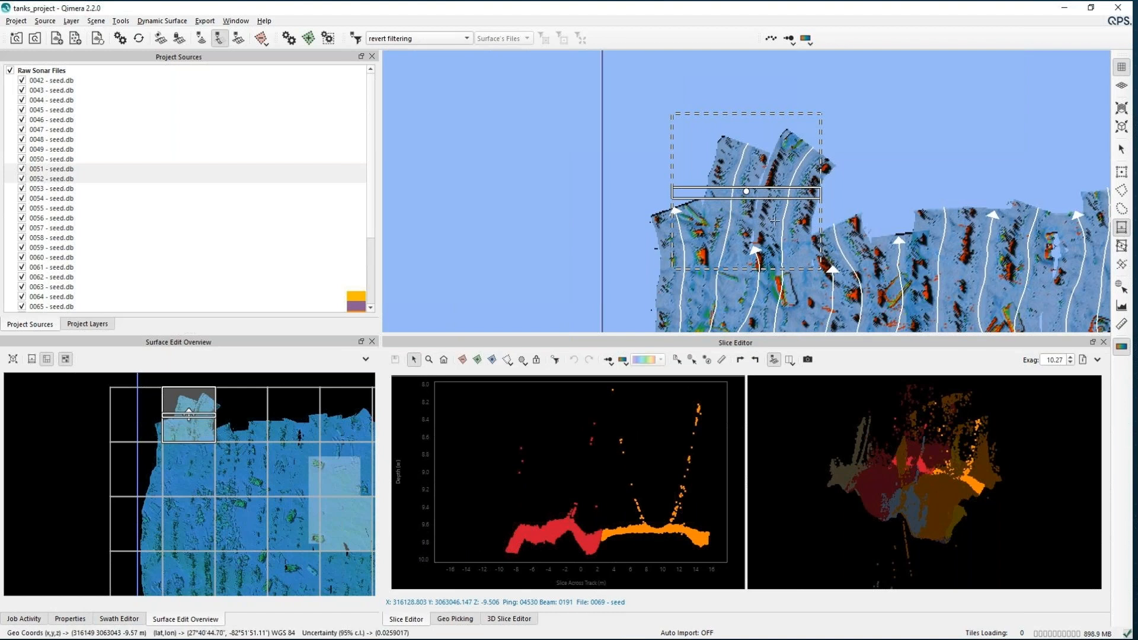
Step: Run the rejectOutliers1D_R10cmR10cm filter profile on the soundings of the survey's northwest tile
{"action": "left_click", "coordinate": [468, 39]}
{"action": "left_click", "coordinate": [415, 278]}
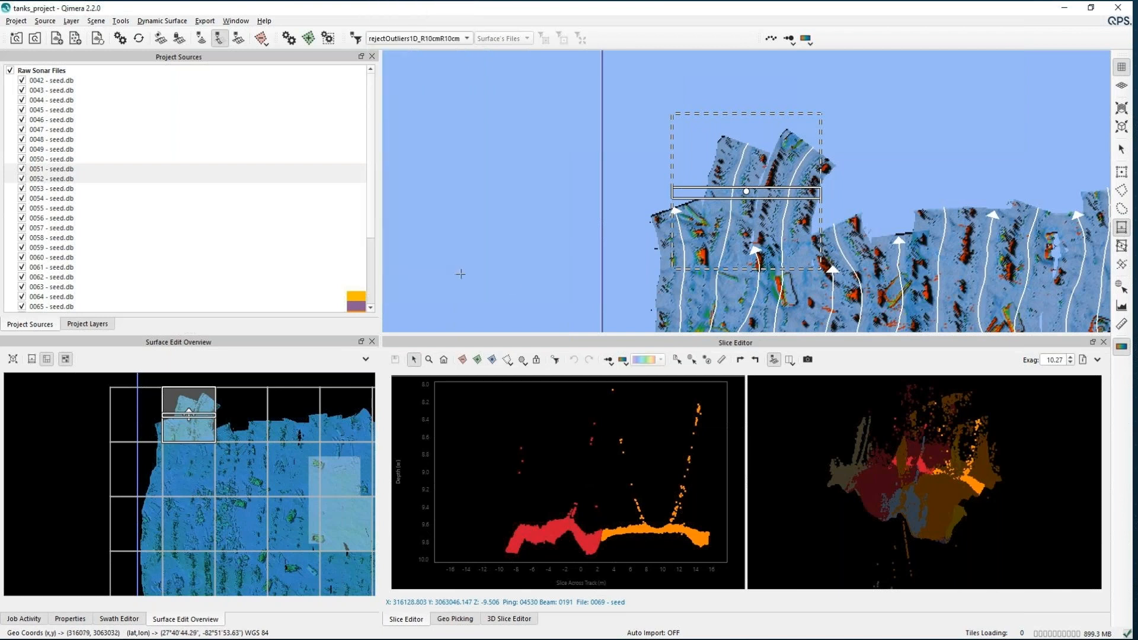
{"action": "left_click", "coordinate": [1098, 360]}
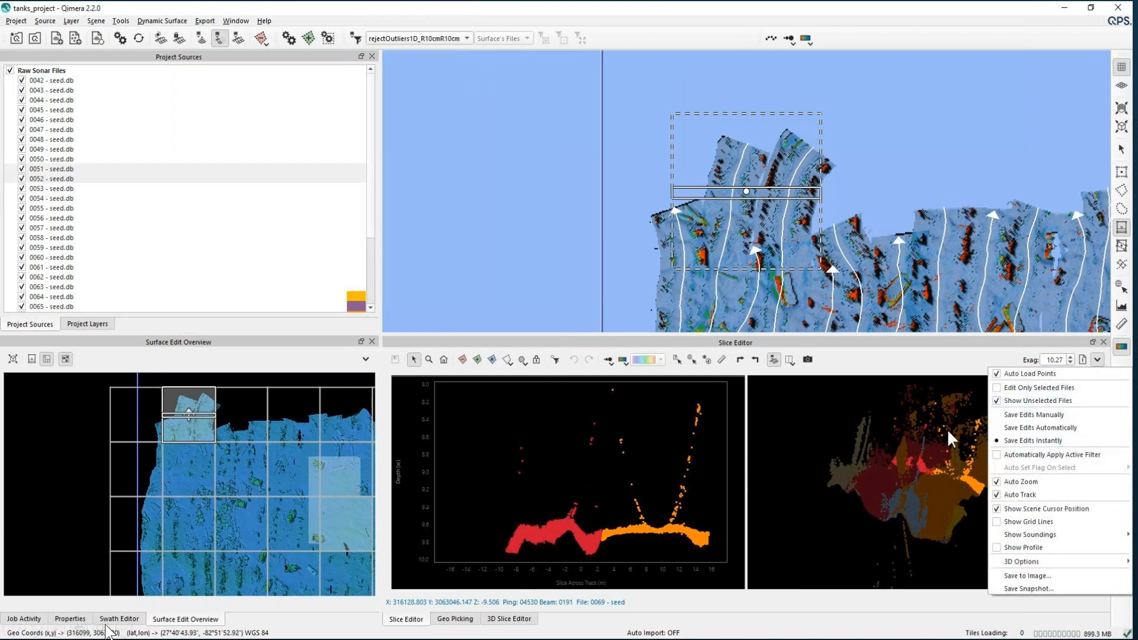
{"action": "left_click", "coordinate": [557, 357]}
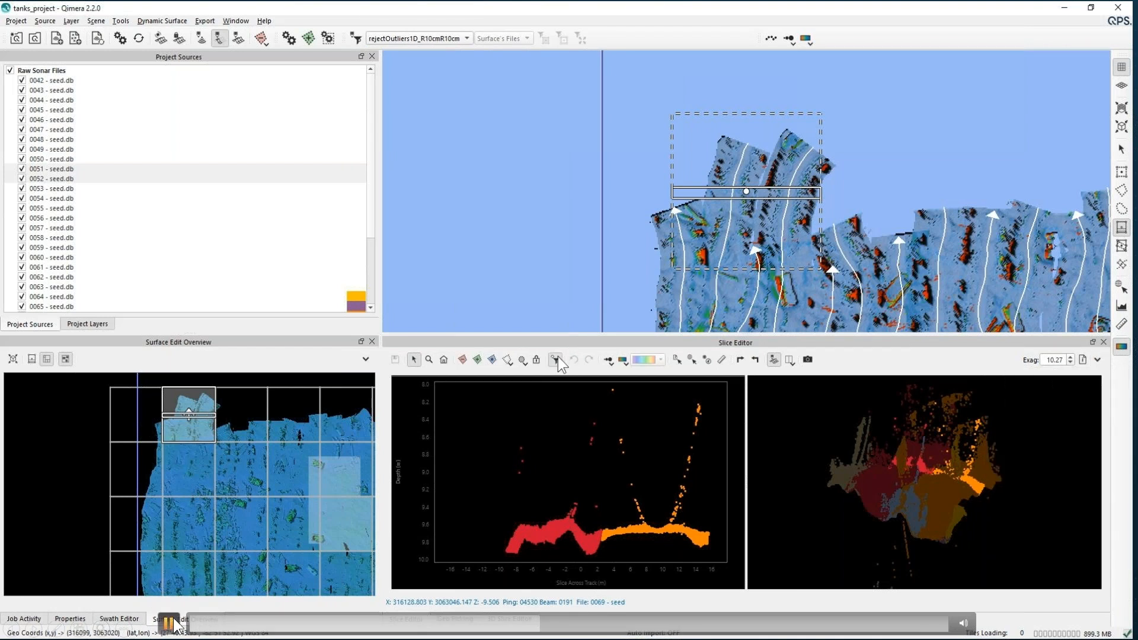
{"action": "left_click", "coordinate": [532, 626]}
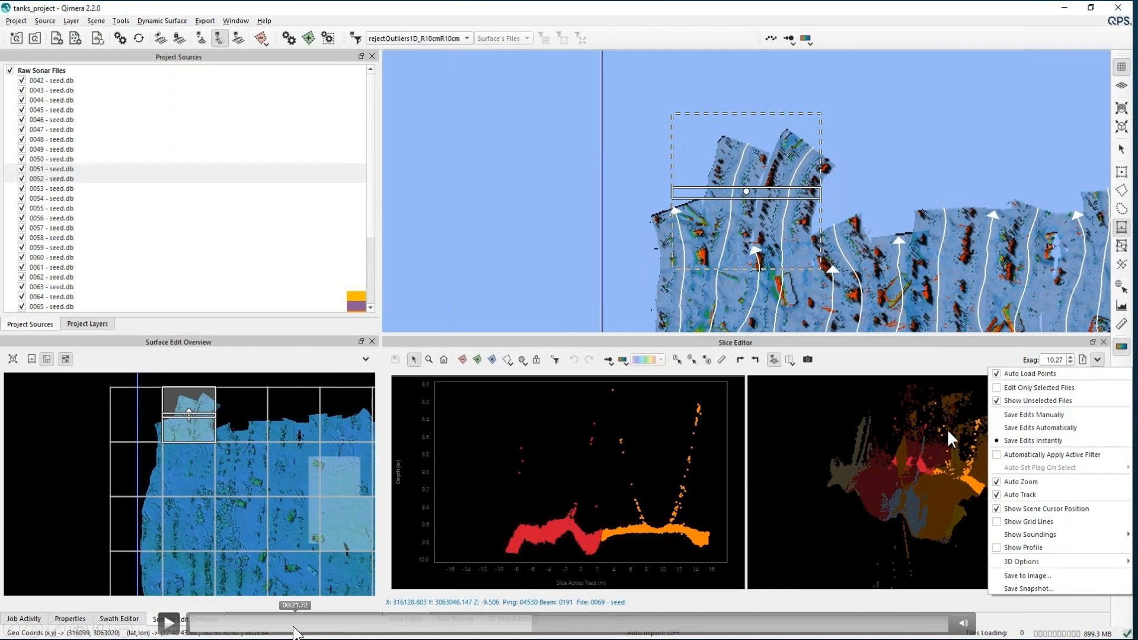
{"action": "left_click", "coordinate": [170, 623]}
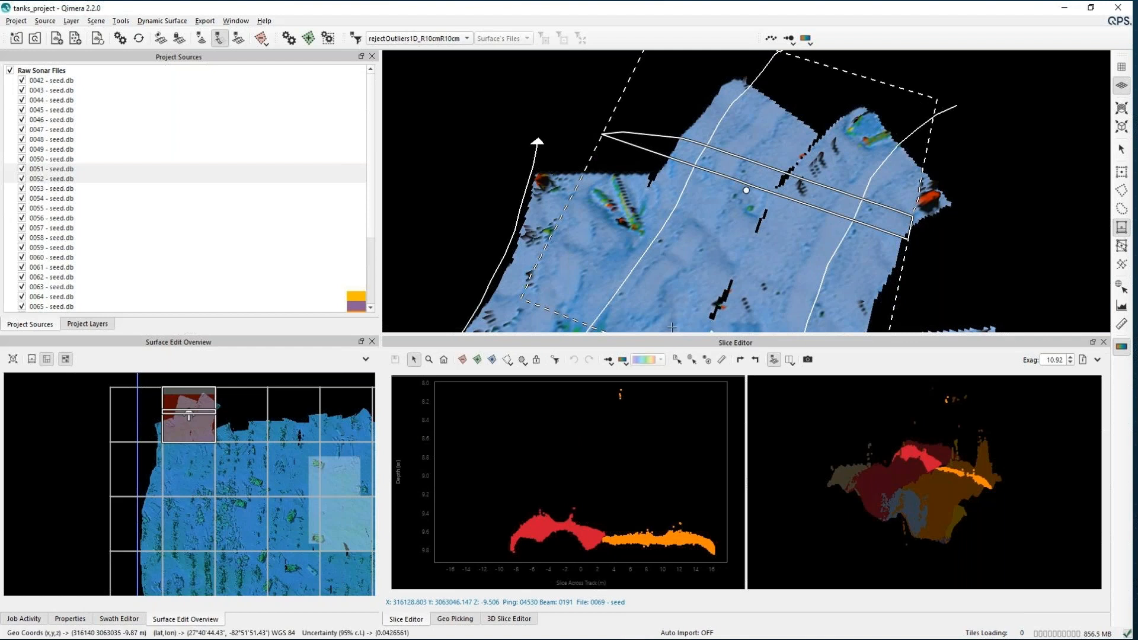
Step: Shift the slice one step north in the northwest tile and run the rejectOutliers1D filter profile
{"action": "mouse_move", "coordinate": [236, 617]}
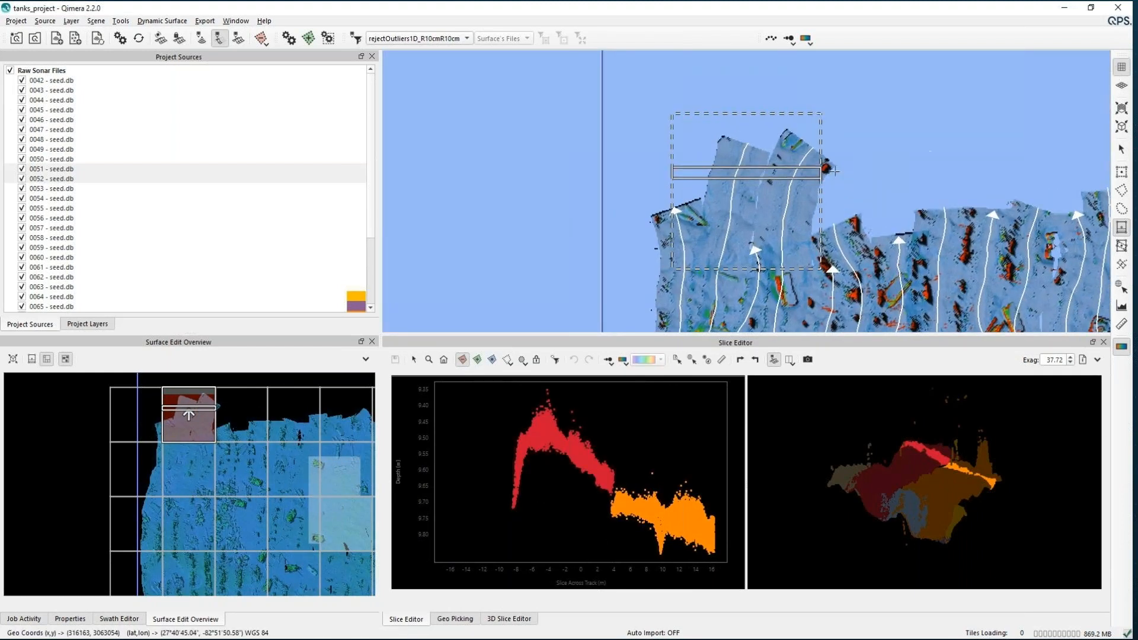
{"action": "scroll", "coordinate": [828, 172], "scroll_direction": "up", "scroll_amount": 2}
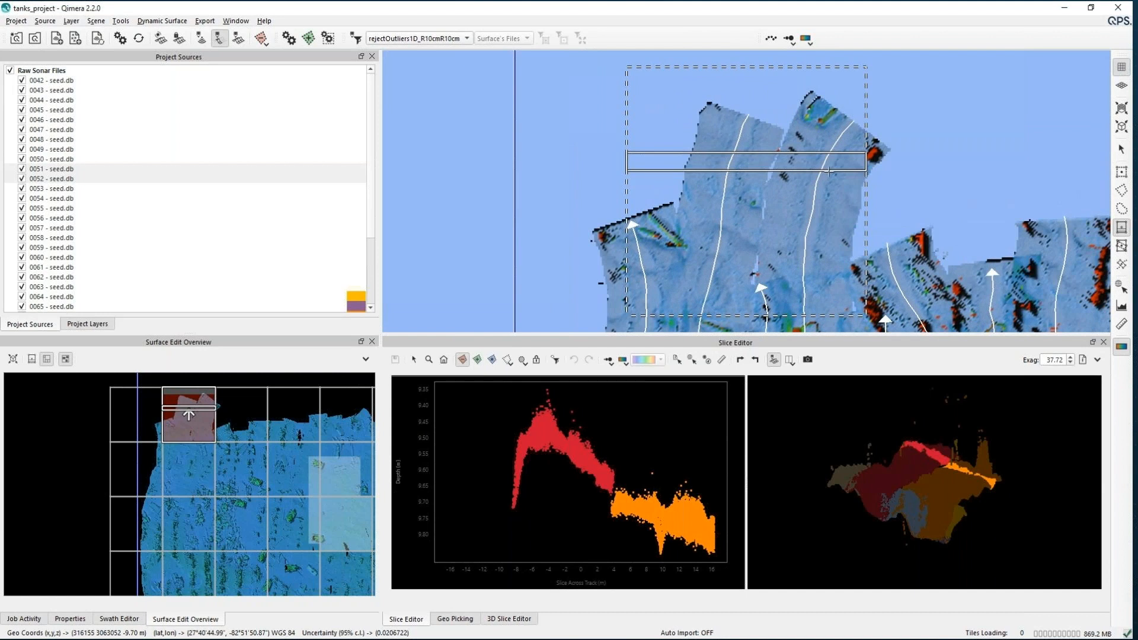
{"action": "key", "text": "Up"}
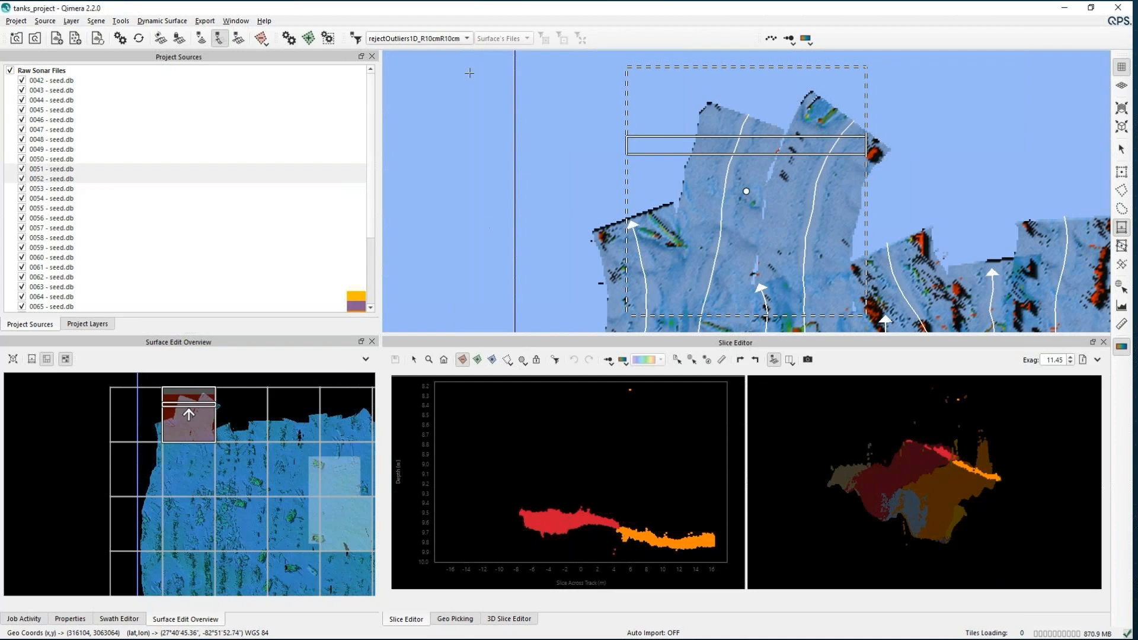
{"action": "left_click", "coordinate": [466, 38]}
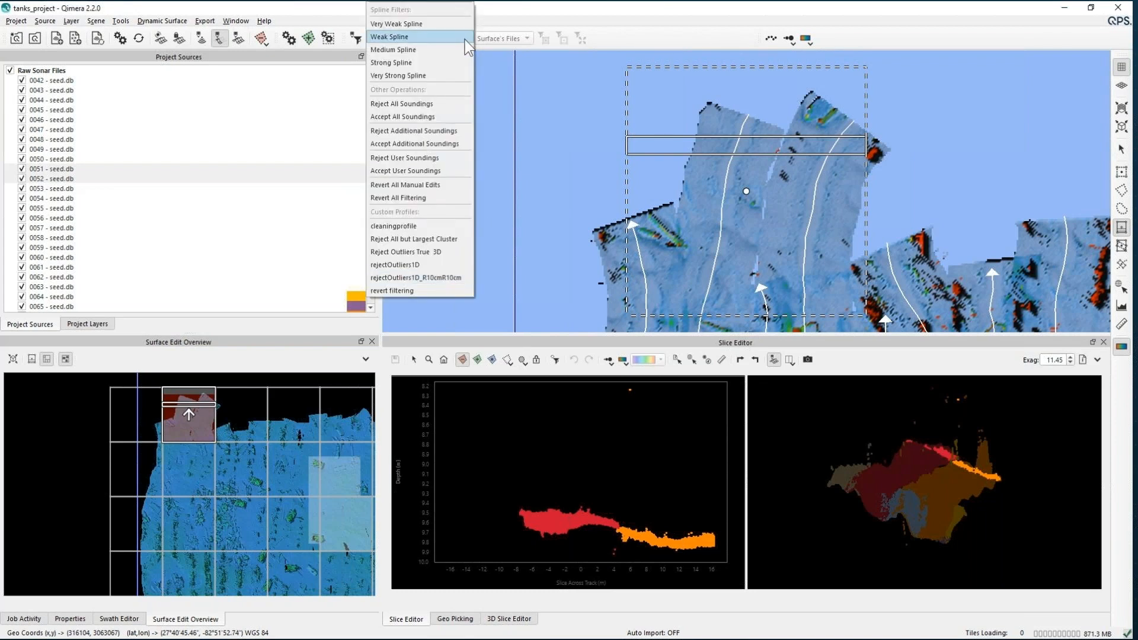
{"action": "left_click", "coordinate": [454, 265]}
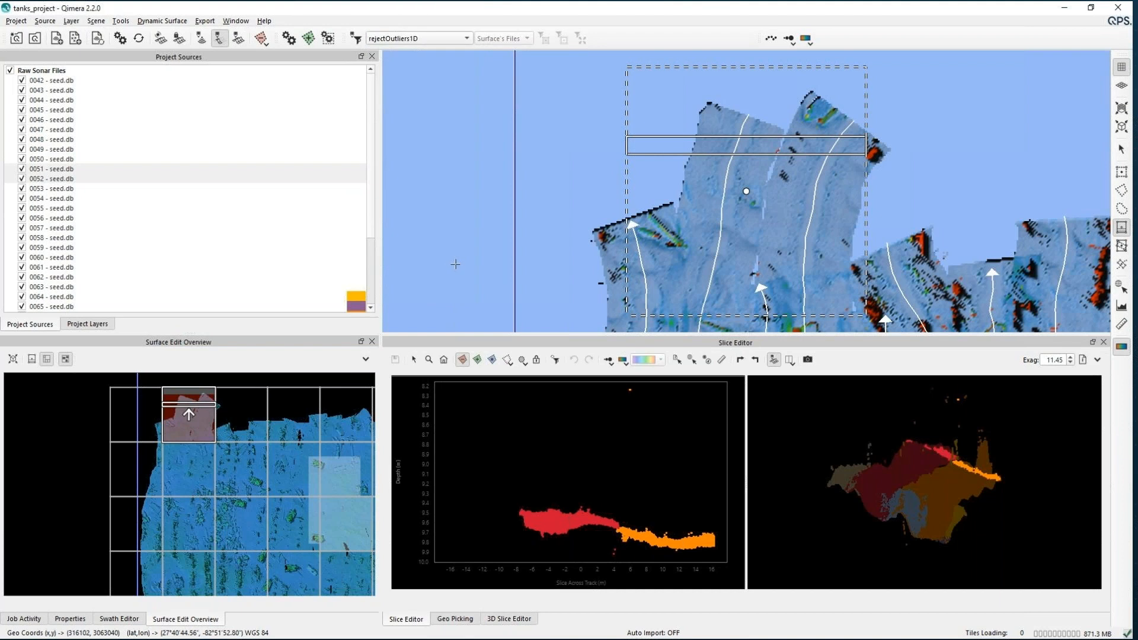
{"action": "left_click", "coordinate": [551, 360]}
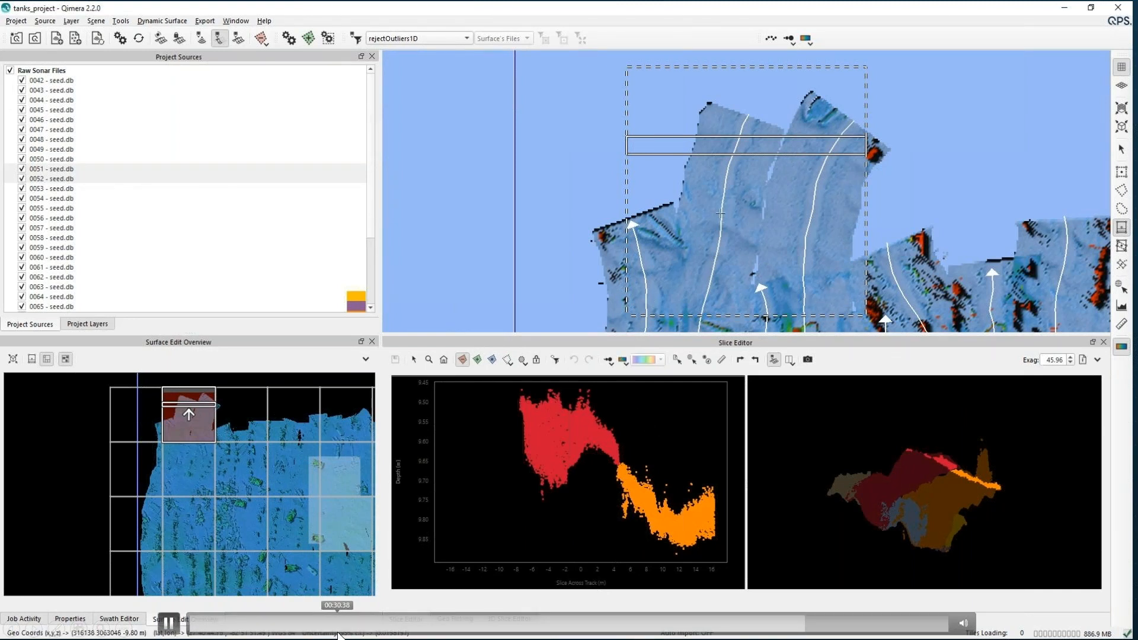
Step: Examine the operation settings of the rejectOutliers1D and rejectOutliers1D_R10cmR10cm filter profiles
{"action": "left_click", "coordinate": [356, 39]}
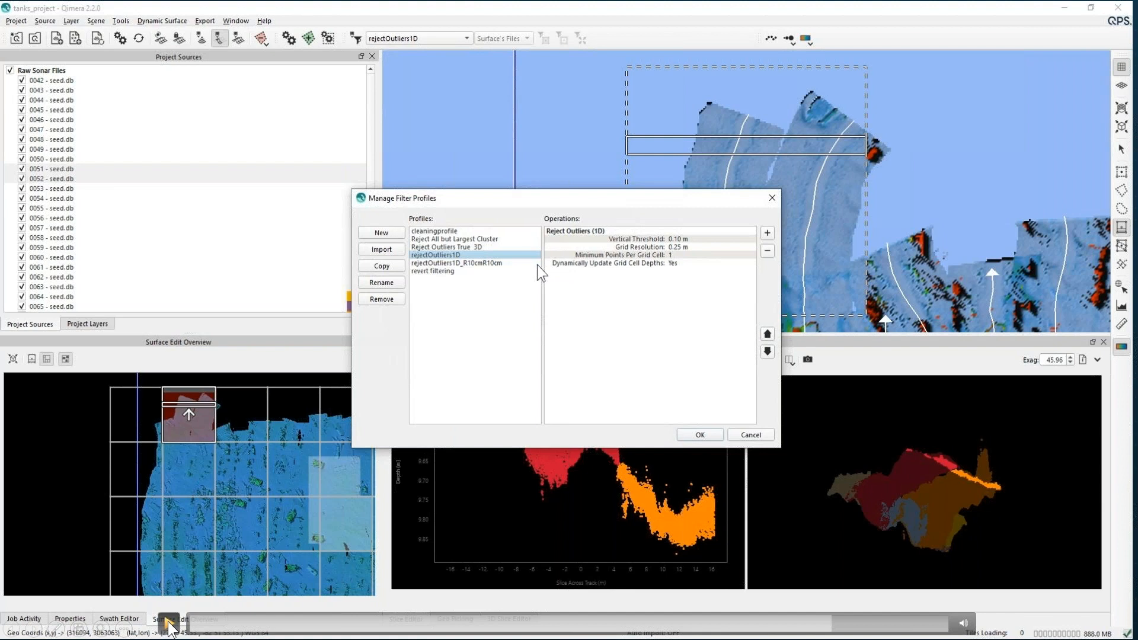
{"action": "left_click", "coordinate": [496, 264]}
{"action": "left_click", "coordinate": [494, 255]}
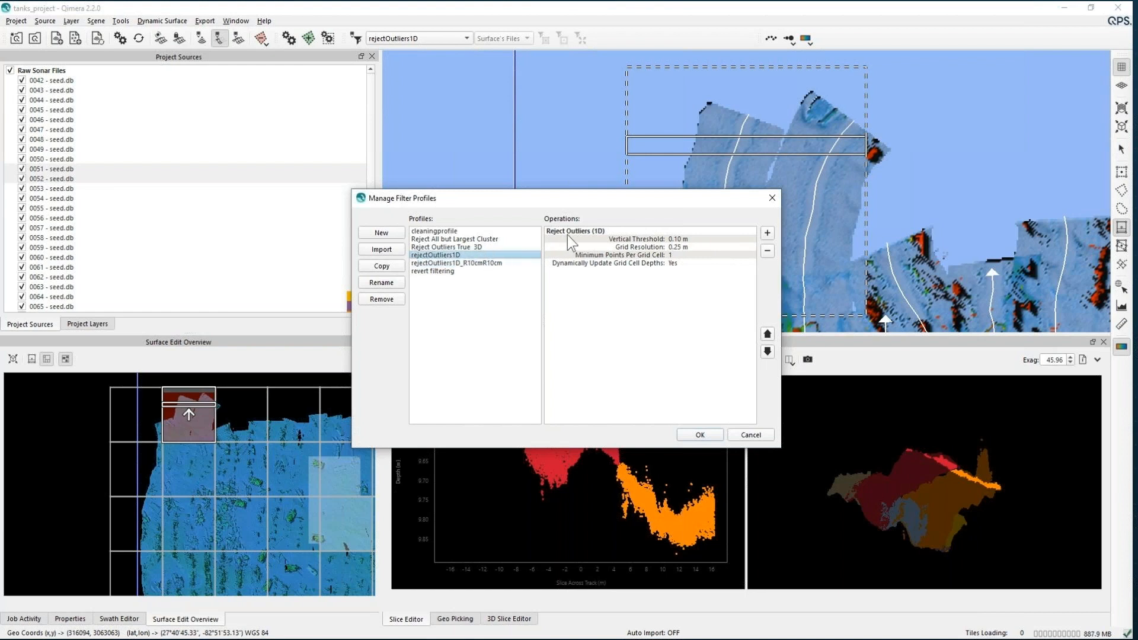
{"action": "left_click", "coordinate": [699, 434]}
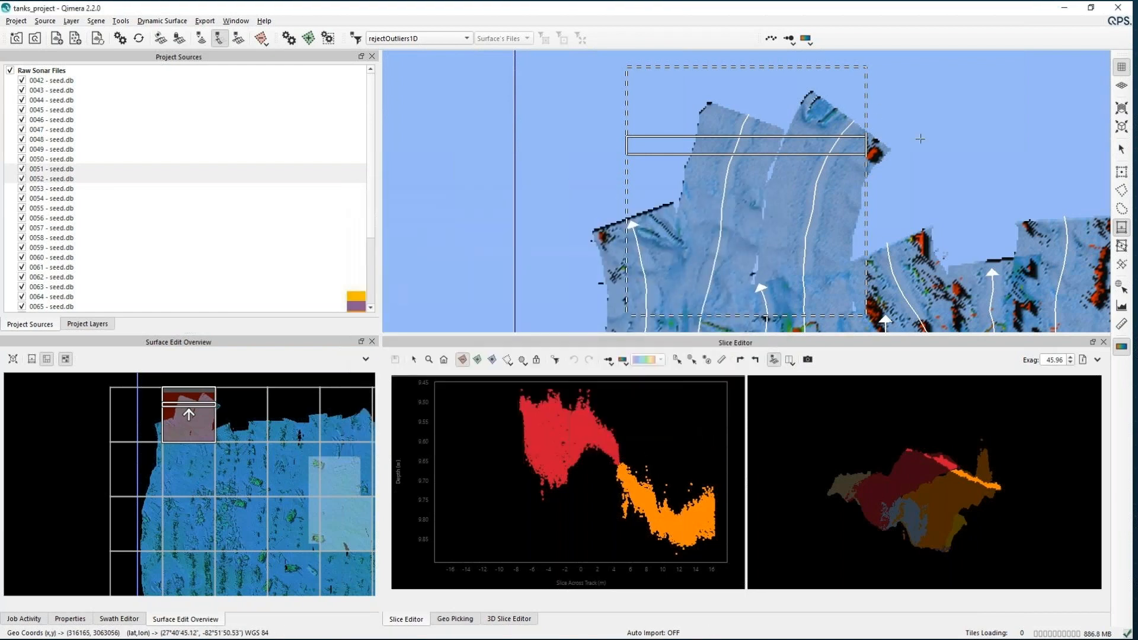
Step: Load the soundings of the grid tile diagonally southeast of the northwest tile
{"action": "scroll", "coordinate": [929, 155], "scroll_direction": "down", "scroll_amount": 1}
{"action": "scroll", "coordinate": [282, 433], "scroll_direction": "down", "scroll_amount": 1}
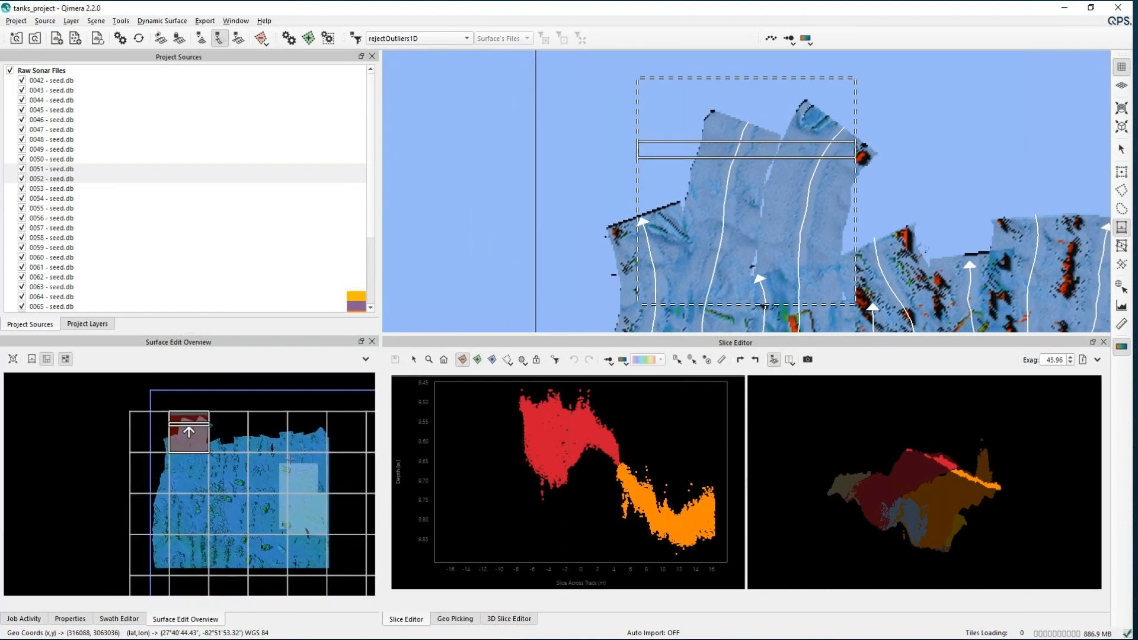
{"action": "left_click", "coordinate": [233, 474]}
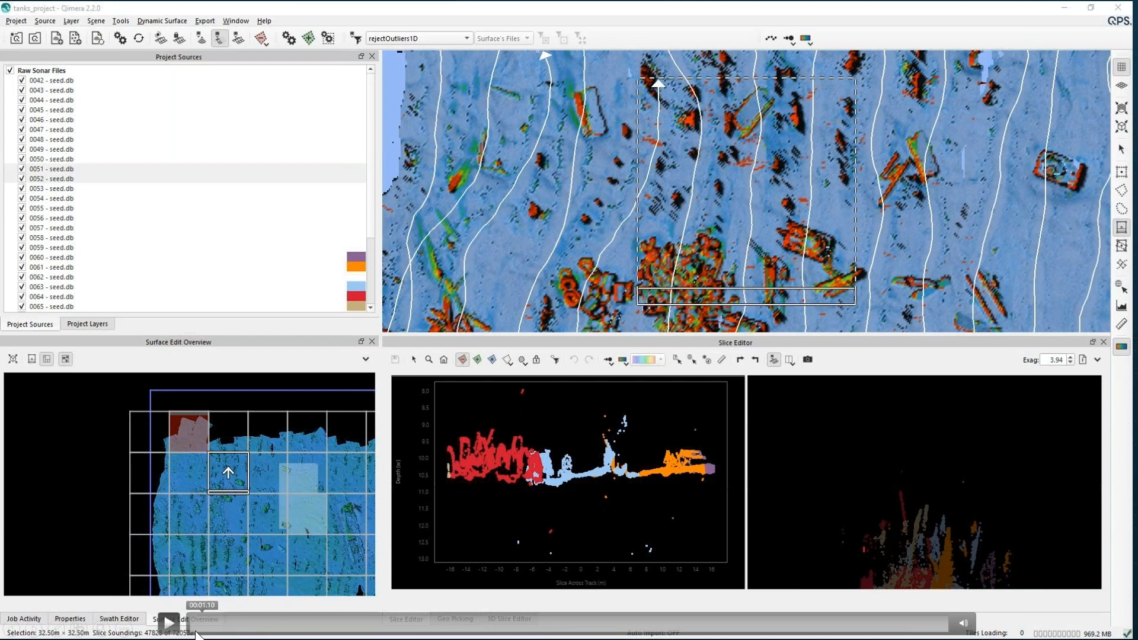
{"action": "left_click", "coordinate": [174, 626]}
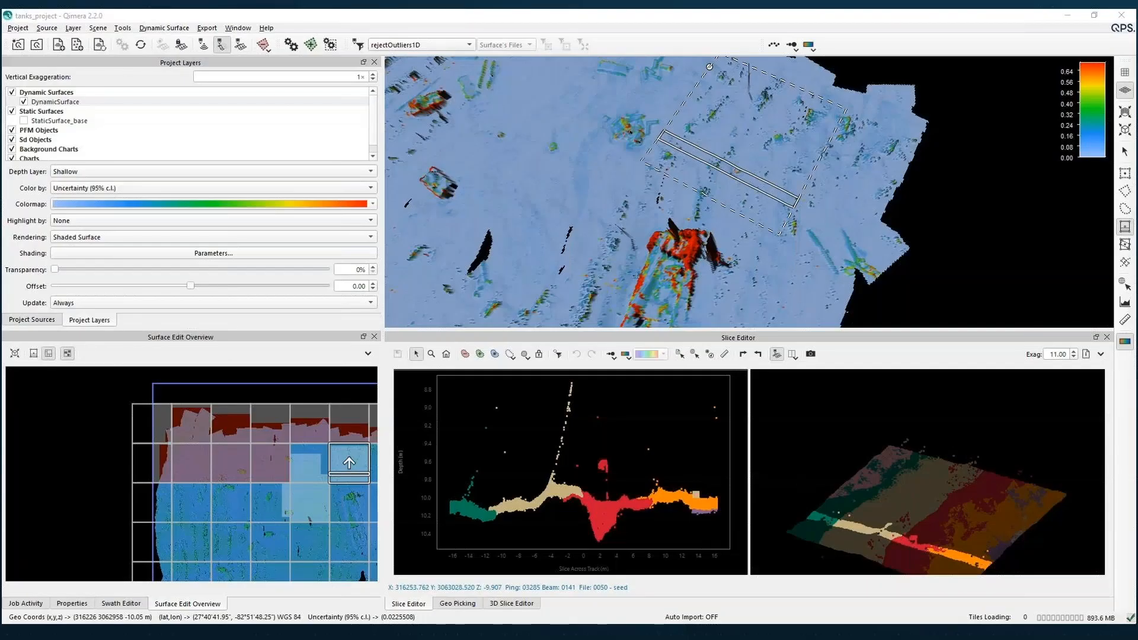
Step: Move the slice four steps south across the small round feature in the loaded tile and widen it slightly
{"action": "left_click", "coordinate": [165, 605]}
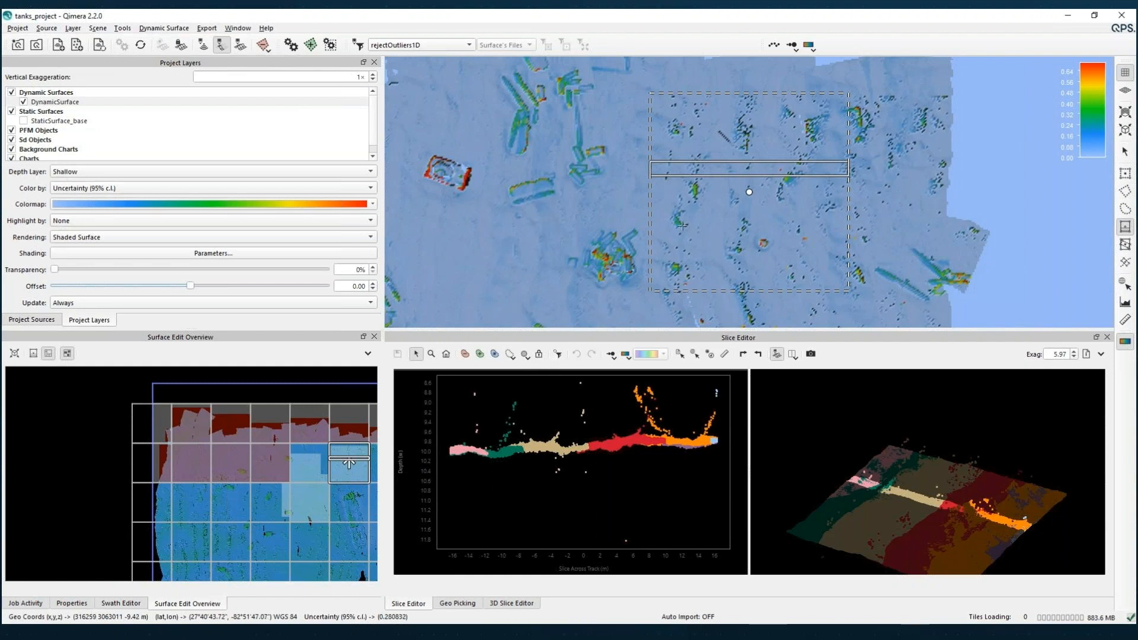
{"action": "key", "text": "Down"}
{"action": "key", "text": "Down"}
{"action": "key", "text": "Down"}
{"action": "key", "text": "Down"}
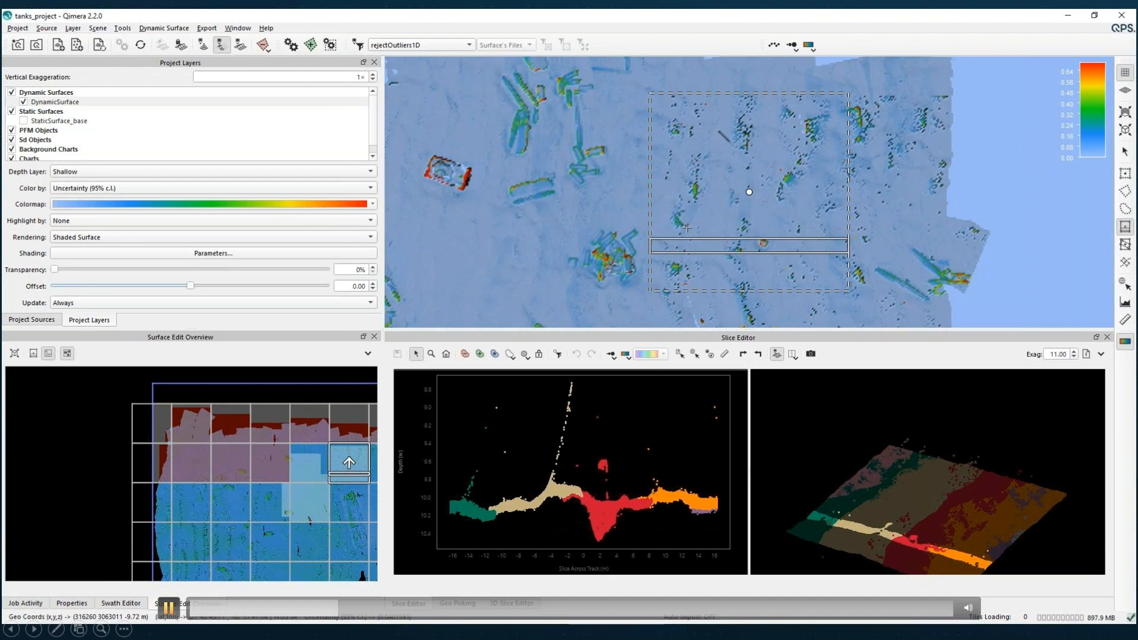
{"action": "key", "text": "Right"}
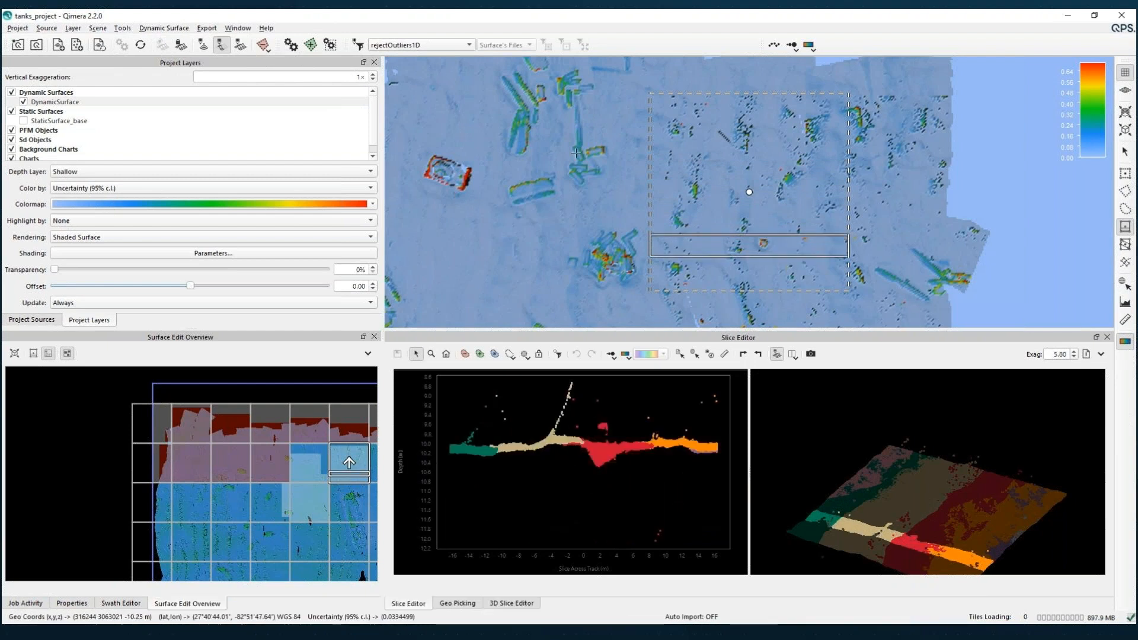
Step: Run the rejectOutliers1D filter profile on the loaded tile's soundings
{"action": "left_click", "coordinate": [469, 46]}
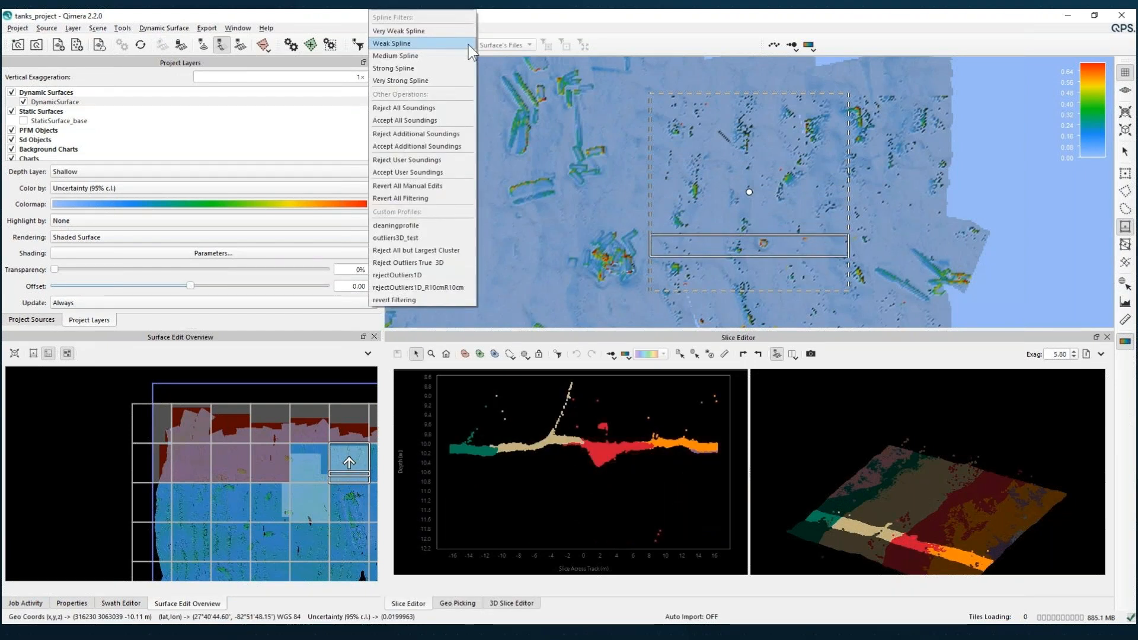
{"action": "left_click", "coordinate": [468, 45]}
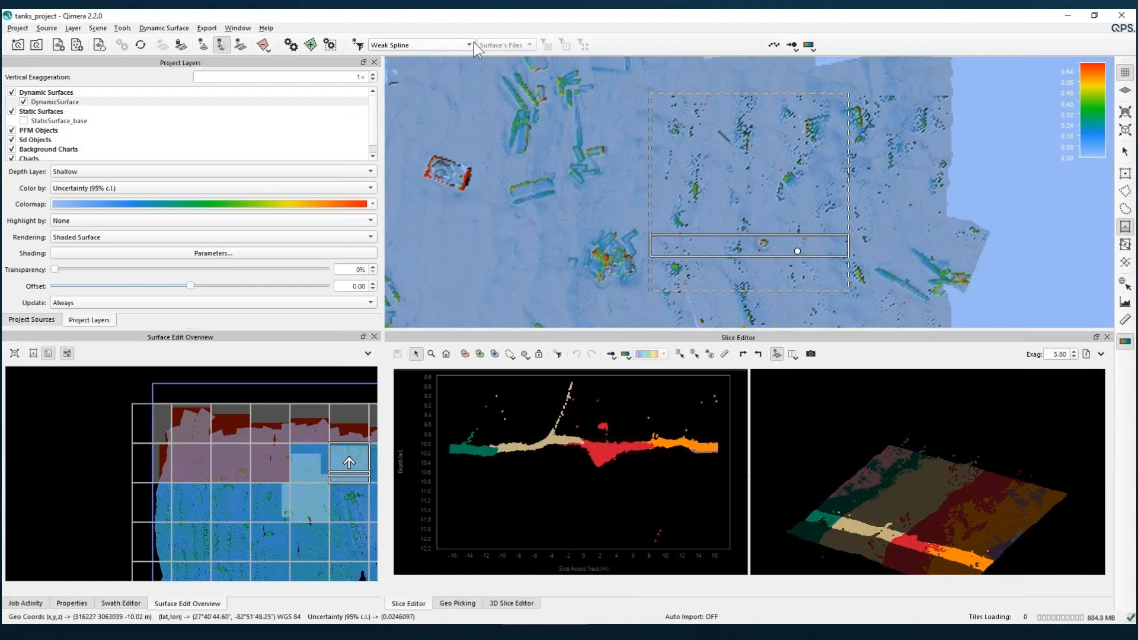
{"action": "left_click", "coordinate": [472, 44]}
{"action": "left_click", "coordinate": [448, 282]}
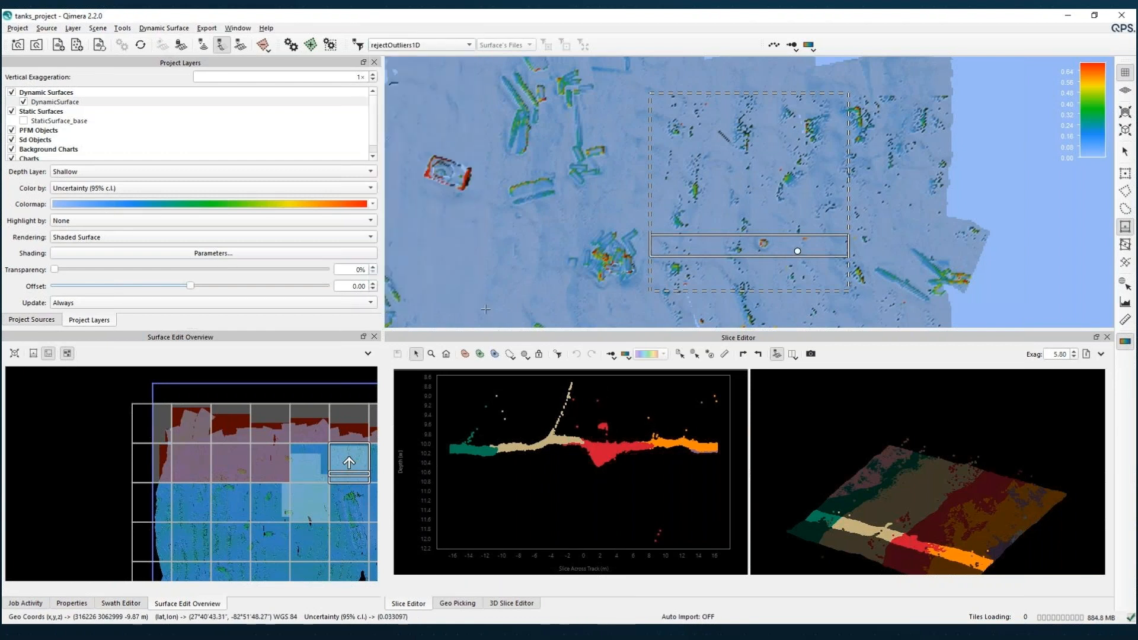
{"action": "left_click", "coordinate": [556, 354]}
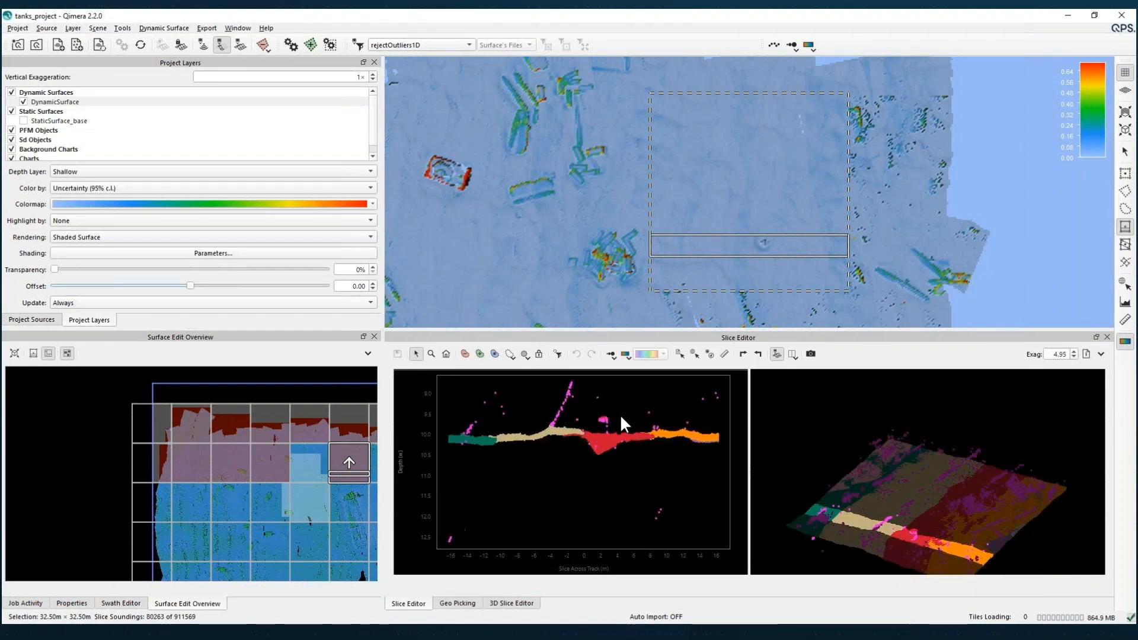
Step: Inspect the rejected soundings above the seabed depression and run the revert filtering profile on the slice
{"action": "scroll", "coordinate": [615, 417], "scroll_direction": "up", "scroll_amount": 2}
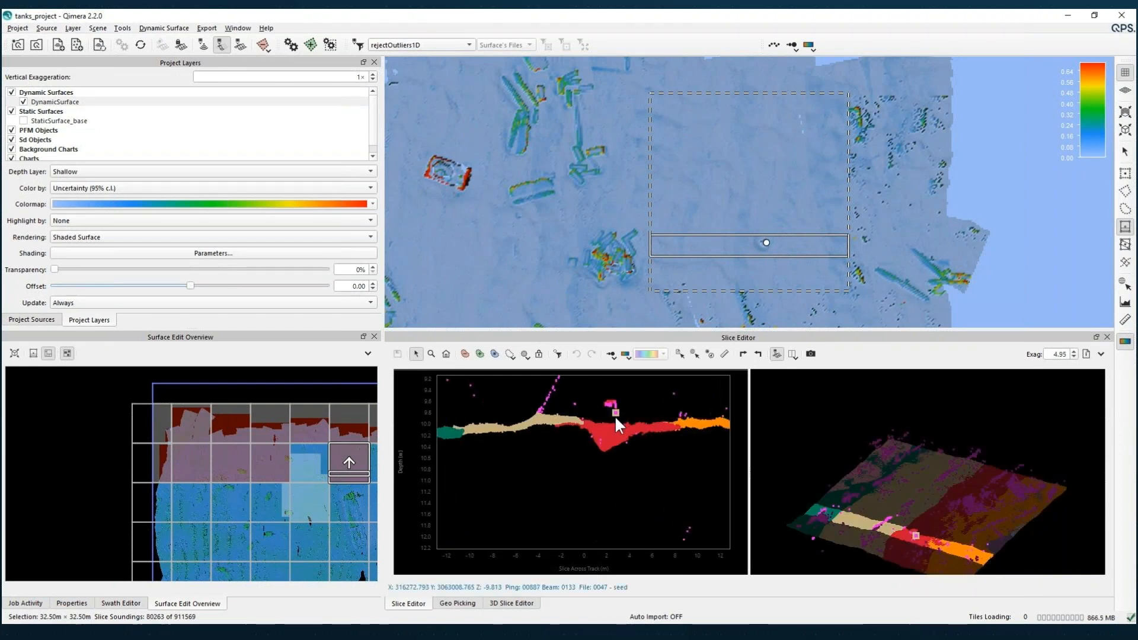
{"action": "scroll", "coordinate": [629, 388], "scroll_direction": "up", "scroll_amount": 3}
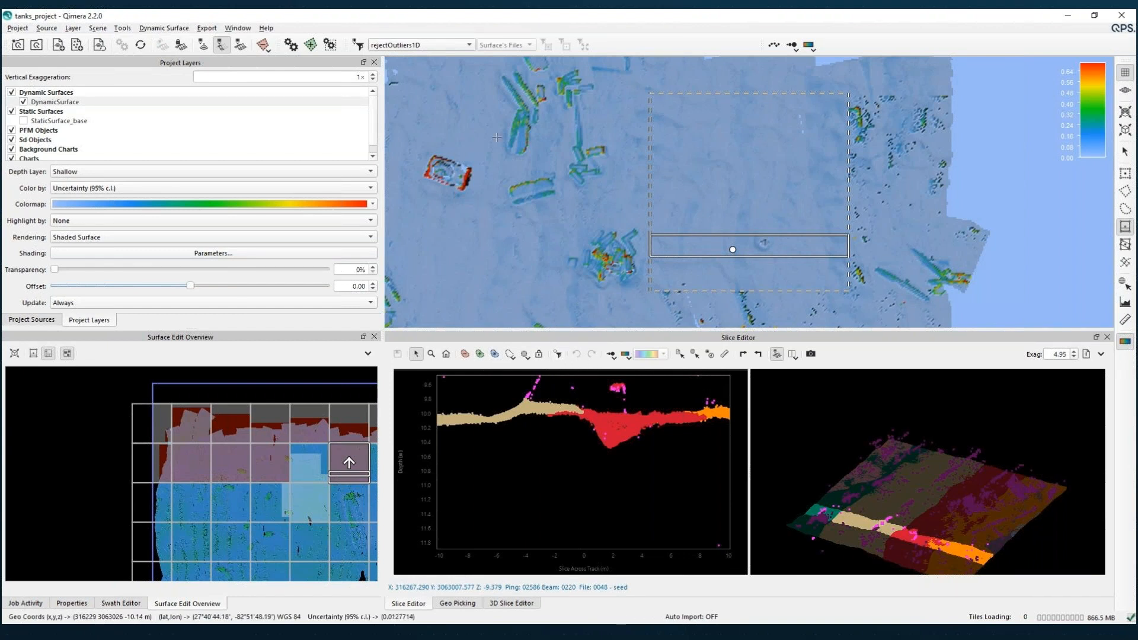
{"action": "left_click", "coordinate": [469, 44]}
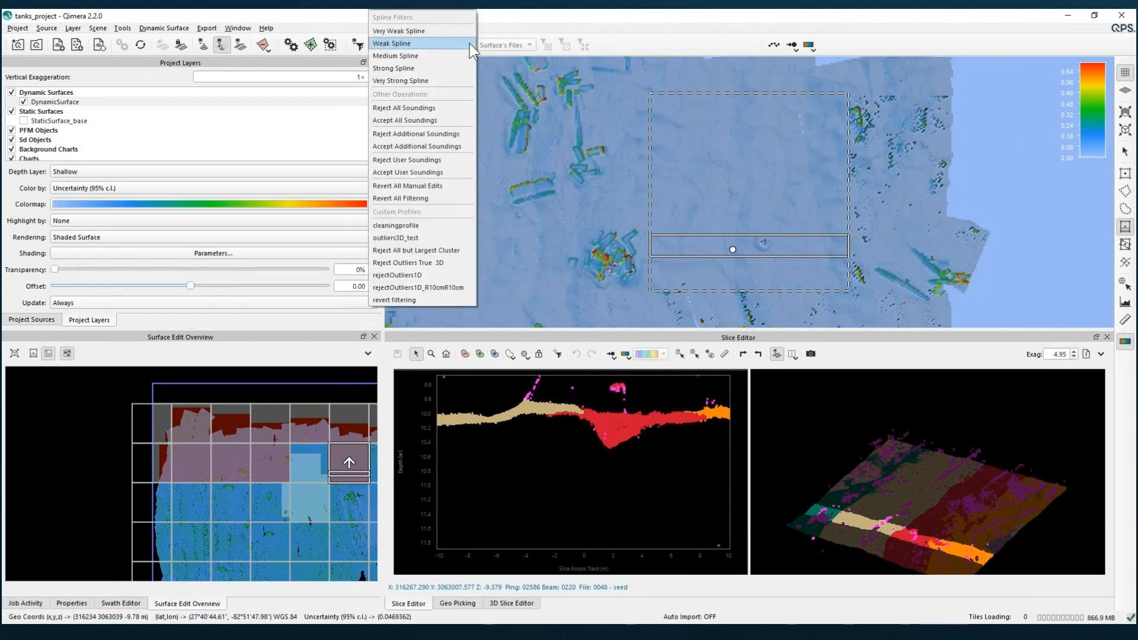
{"action": "left_click", "coordinate": [447, 298]}
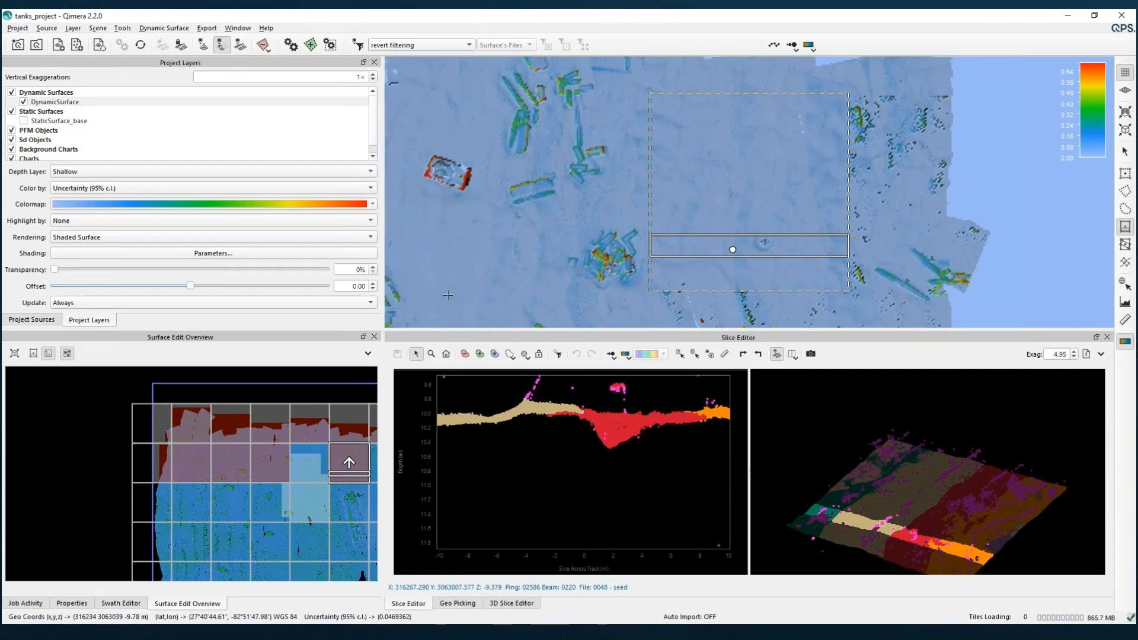
{"action": "left_click", "coordinate": [558, 354]}
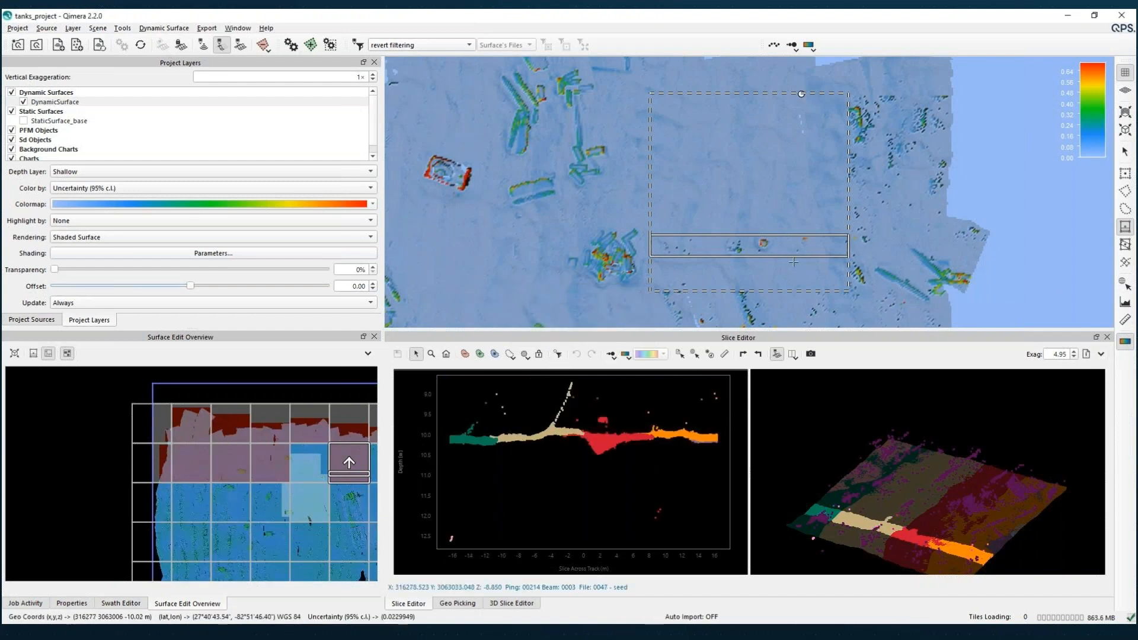
Step: Reapply the rejectOutliers1D profile to the slice and accept the small cluster of soundings above the seabed depression
{"action": "scroll", "coordinate": [793, 262], "scroll_direction": "up", "scroll_amount": 2}
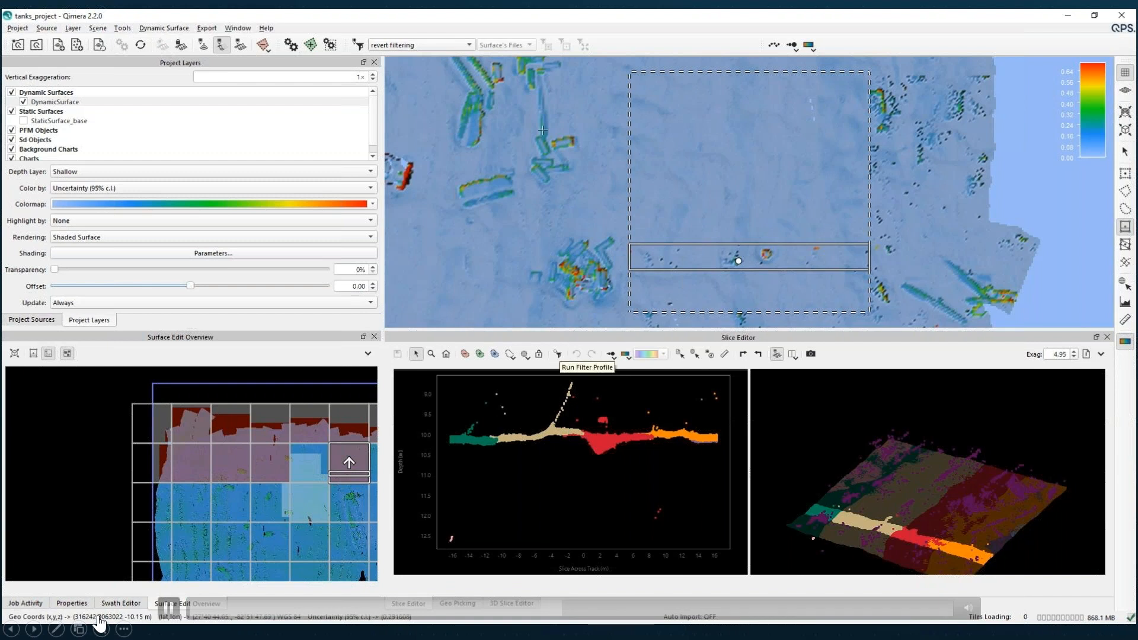
{"action": "left_click", "coordinate": [469, 45]}
{"action": "left_click", "coordinate": [469, 275]}
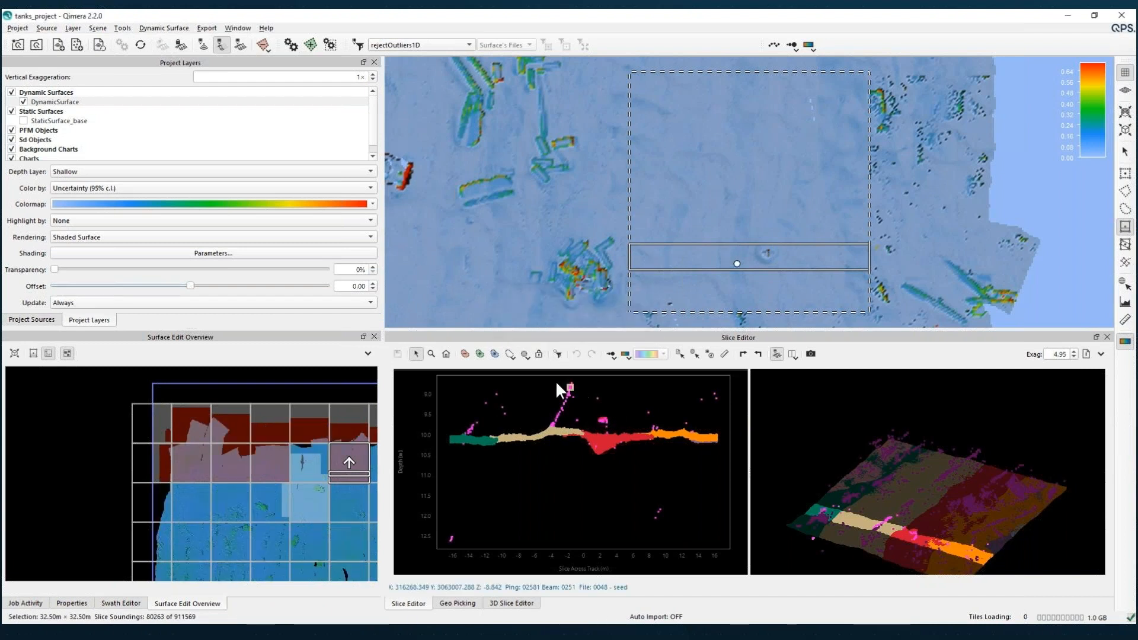
{"action": "left_click", "coordinate": [480, 354]}
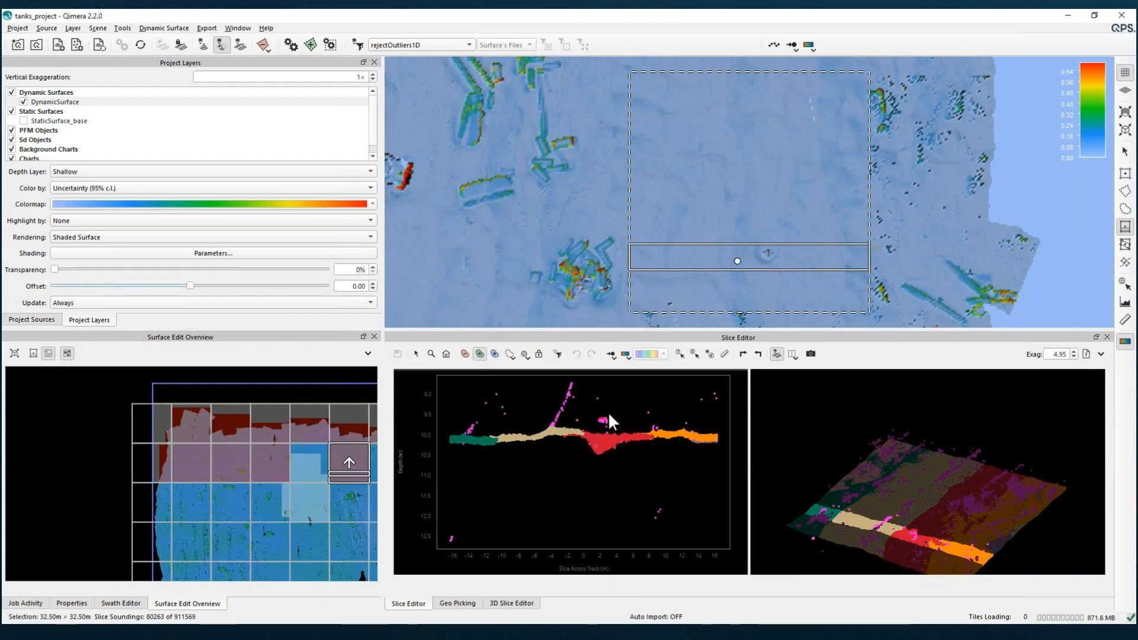
{"action": "left_click_drag", "start_coordinate": [602, 422], "coordinate": [612, 424]}
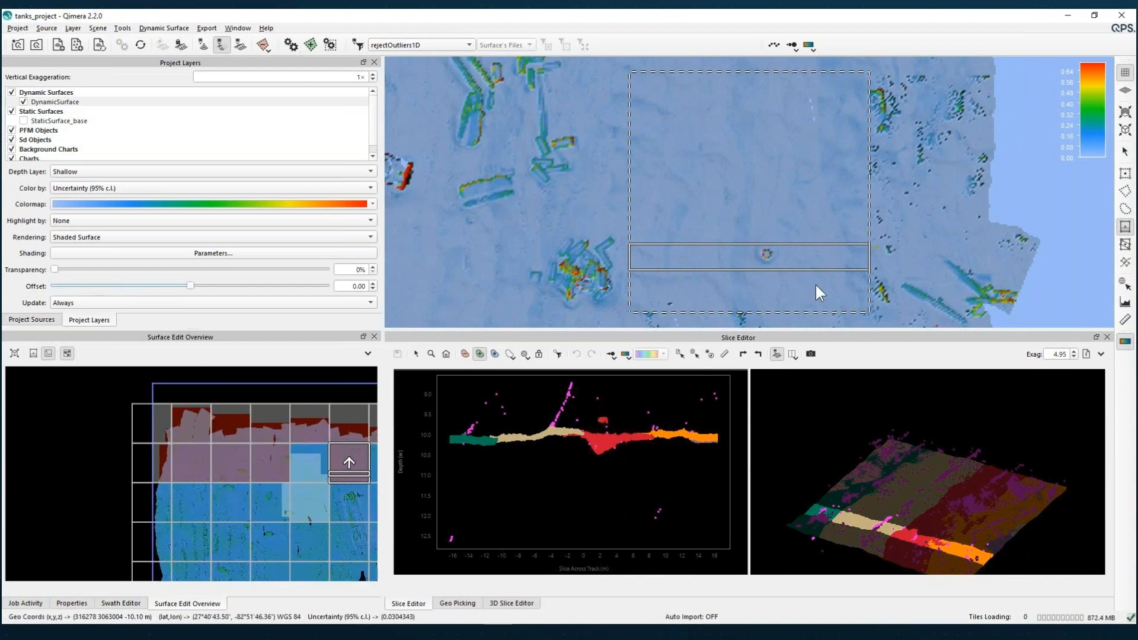
Step: Switch the surface edit overview from partitions to Select Mode and activate rectangular area selection
{"action": "scroll", "coordinate": [547, 274], "scroll_direction": "down", "scroll_amount": 2}
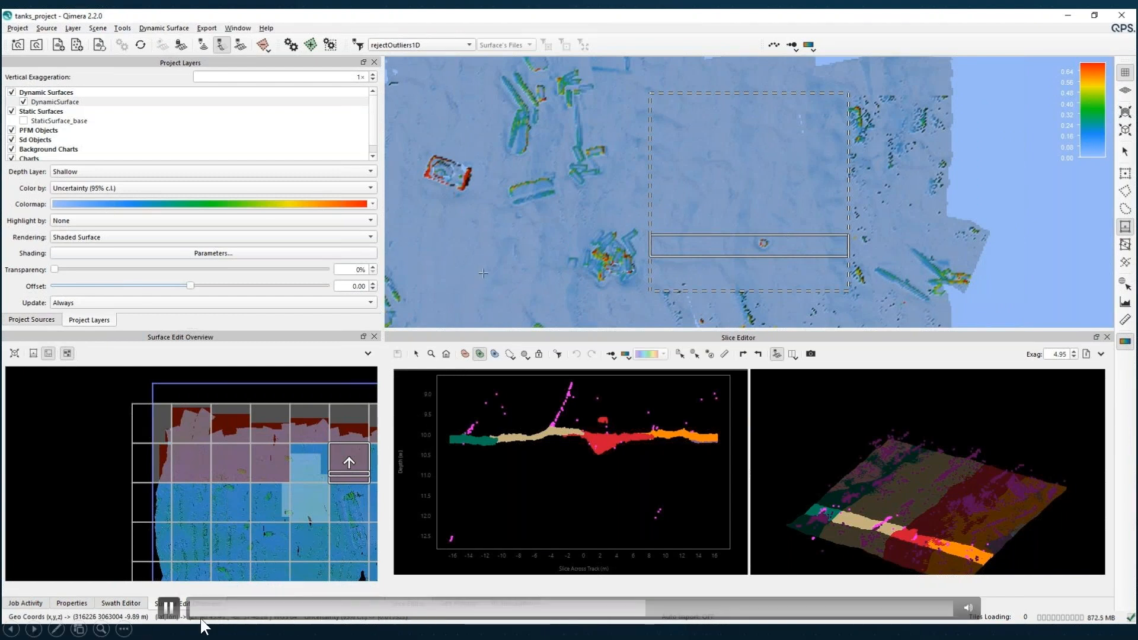
{"action": "scroll", "coordinate": [502, 271], "scroll_direction": "down", "scroll_amount": 1}
{"action": "left_click", "coordinate": [367, 354]}
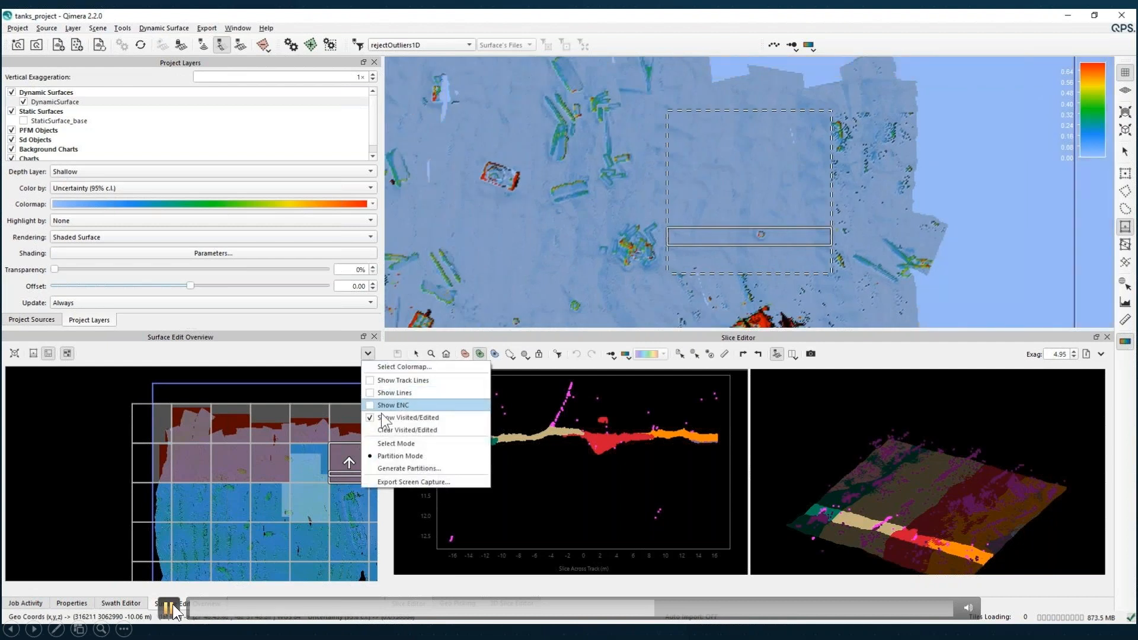
{"action": "left_click", "coordinate": [386, 444]}
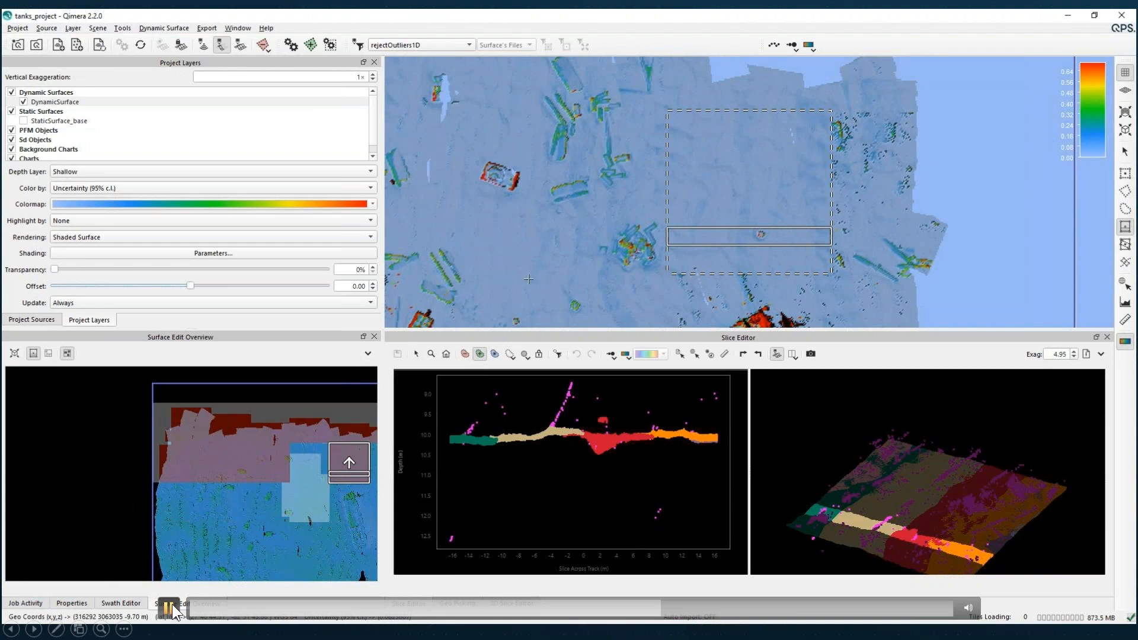
{"action": "left_click", "coordinate": [1131, 174]}
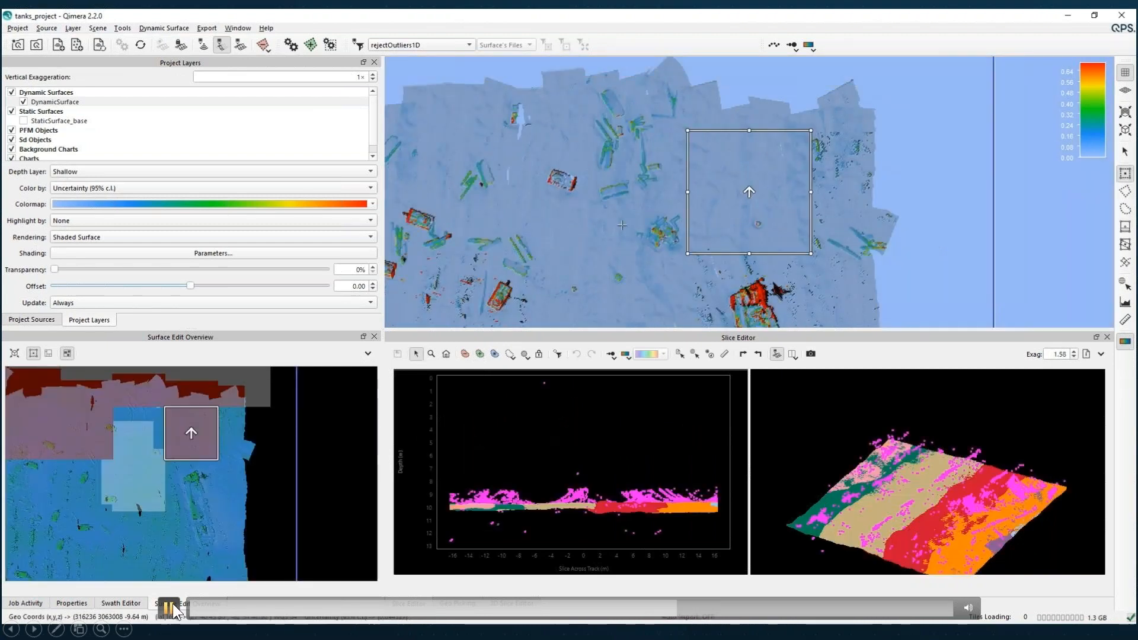
Step: Select a small rectangle just northwest of the large high-uncertainty object and run the rejectOutliers1D filter profile on it
{"action": "scroll", "coordinate": [755, 257], "scroll_direction": "up", "scroll_amount": 3}
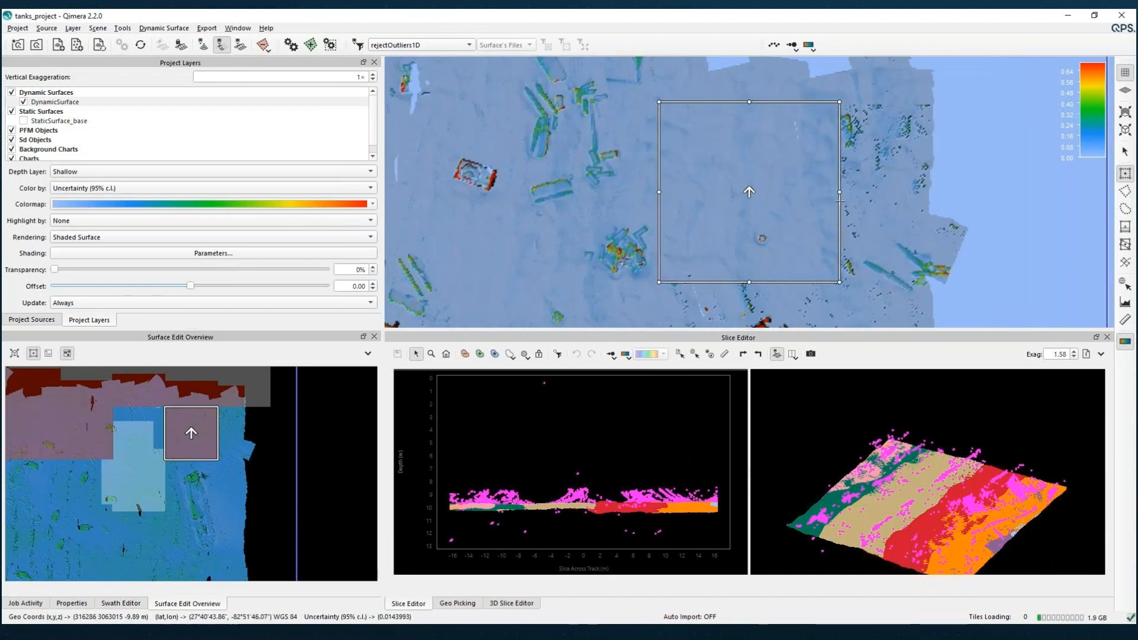
{"action": "scroll", "coordinate": [620, 203], "scroll_direction": "down", "scroll_amount": 1}
{"action": "middle_click_drag", "start_coordinate": [495, 172], "coordinate": [725, 213]}
{"action": "scroll", "coordinate": [726, 213], "scroll_direction": "down", "scroll_amount": 1}
{"action": "scroll", "coordinate": [725, 214], "scroll_direction": "down", "scroll_amount": 3}
{"action": "middle_click_drag", "start_coordinate": [811, 284], "coordinate": [800, 202]}
{"action": "scroll", "coordinate": [747, 256], "scroll_direction": "up", "scroll_amount": 4}
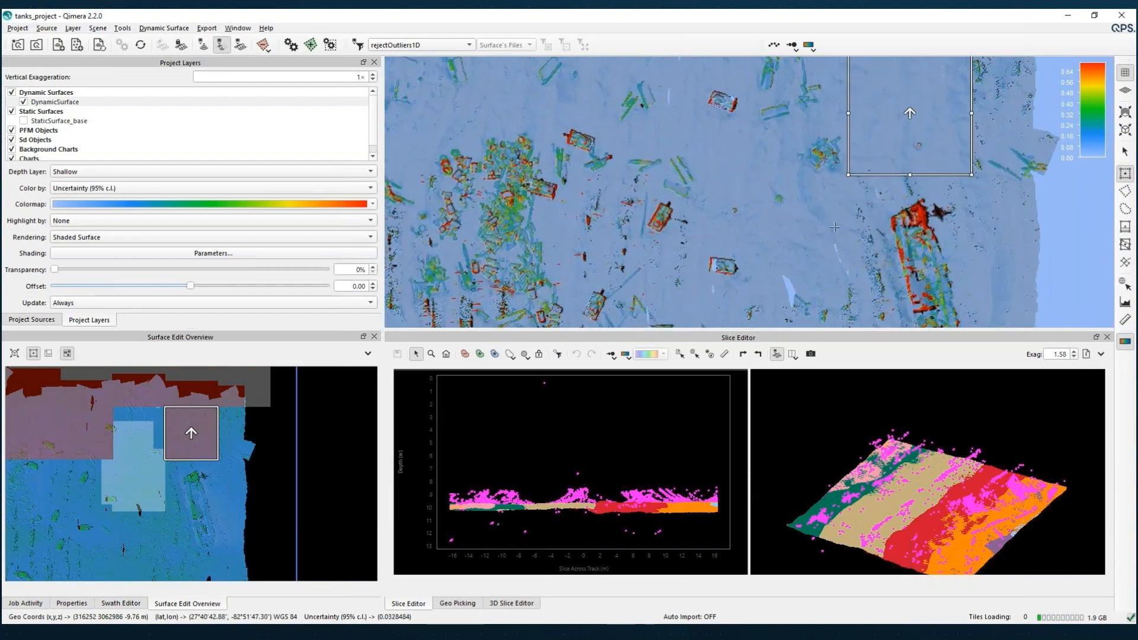
{"action": "middle_click_drag", "start_coordinate": [1040, 245], "coordinate": [889, 217]}
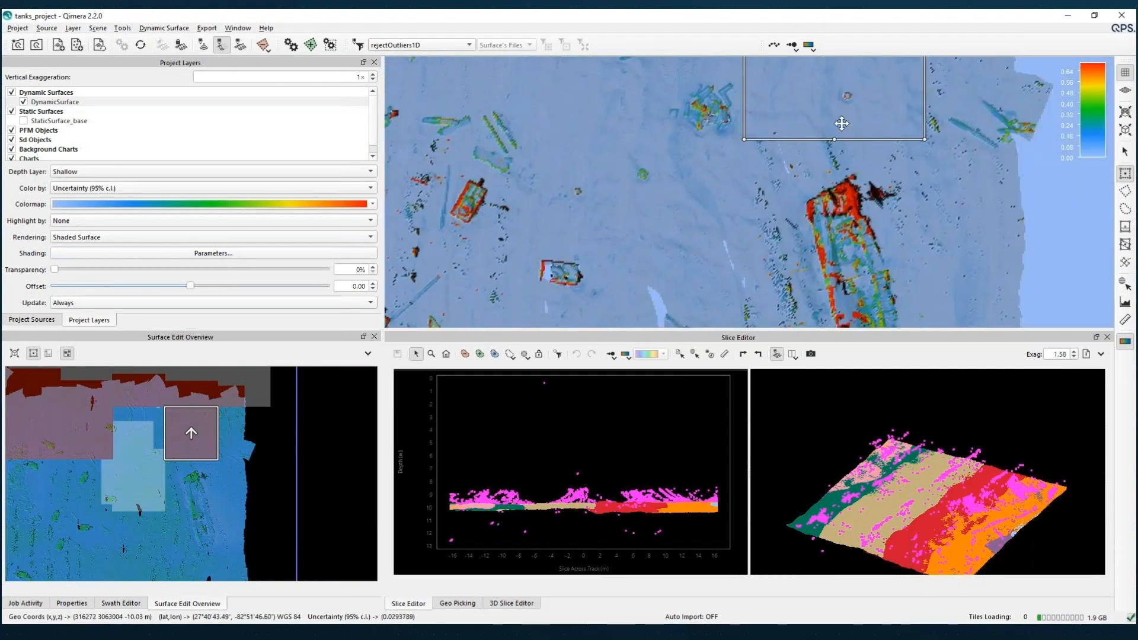
{"action": "left_click", "coordinate": [791, 167]}
{"action": "left_click_drag", "start_coordinate": [700, 76], "coordinate": [779, 160]}
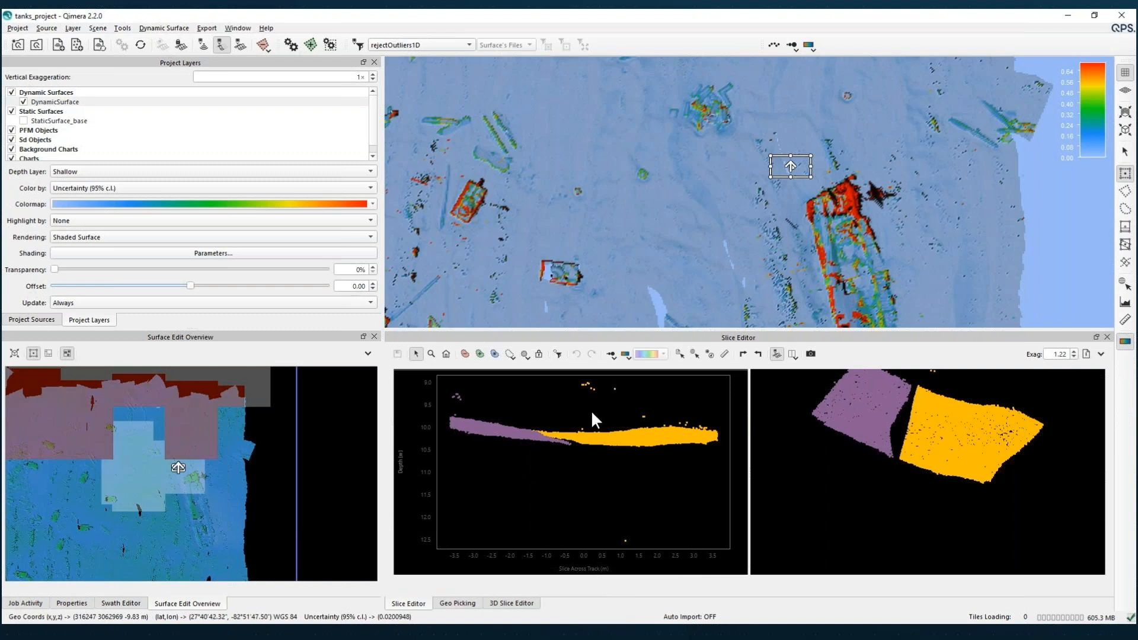
{"action": "left_click", "coordinate": [559, 354]}
Step: Relocate the small selection southwest to the area west of the large object and filter its soundings with rejectOutliers1D
{"action": "left_click", "coordinate": [758, 195]}
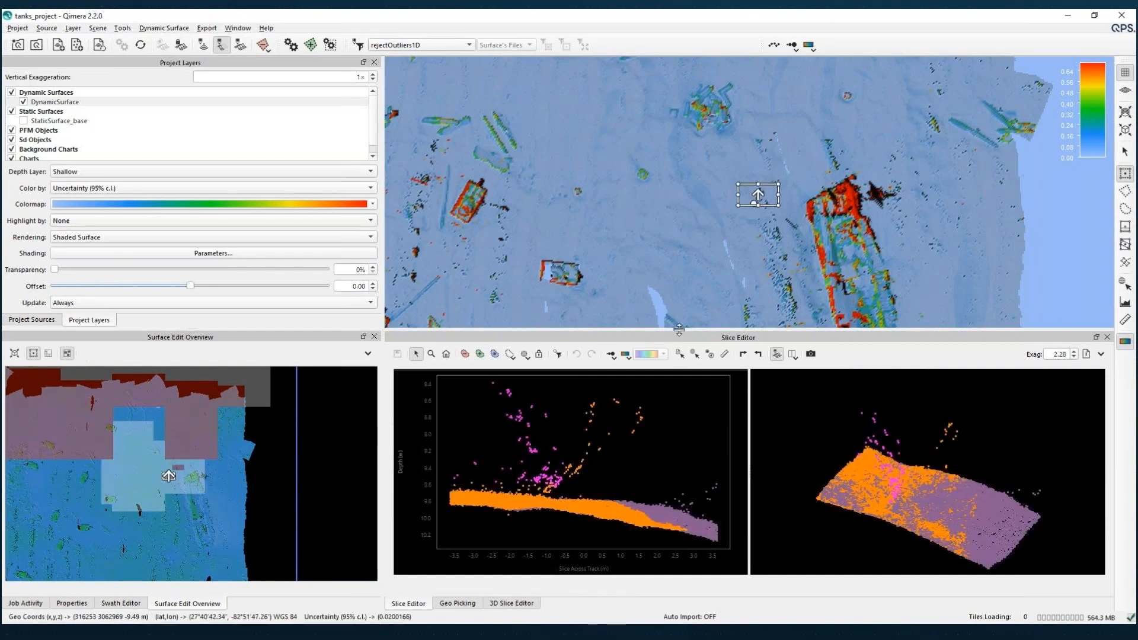
{"action": "scroll", "coordinate": [687, 314], "scroll_direction": "up", "scroll_amount": 1}
{"action": "left_click", "coordinate": [559, 355]}
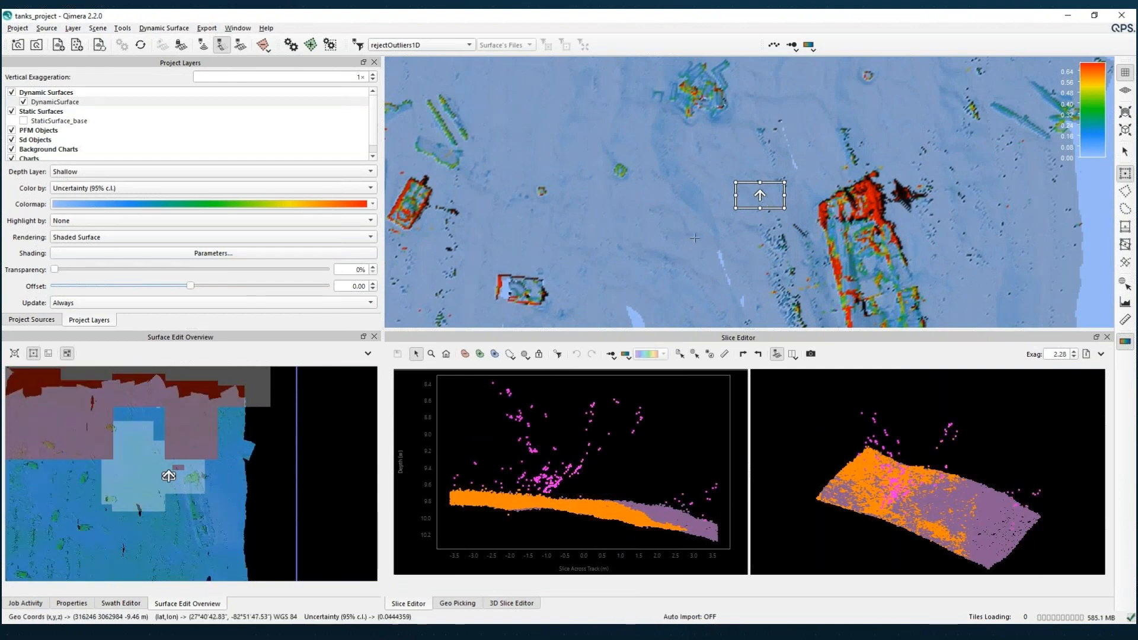
Step: Reject the isolated sounding high above the seabed just north of the last selection, and move the selection northeast
{"action": "left_click_drag", "start_coordinate": [752, 192], "coordinate": [748, 175]}
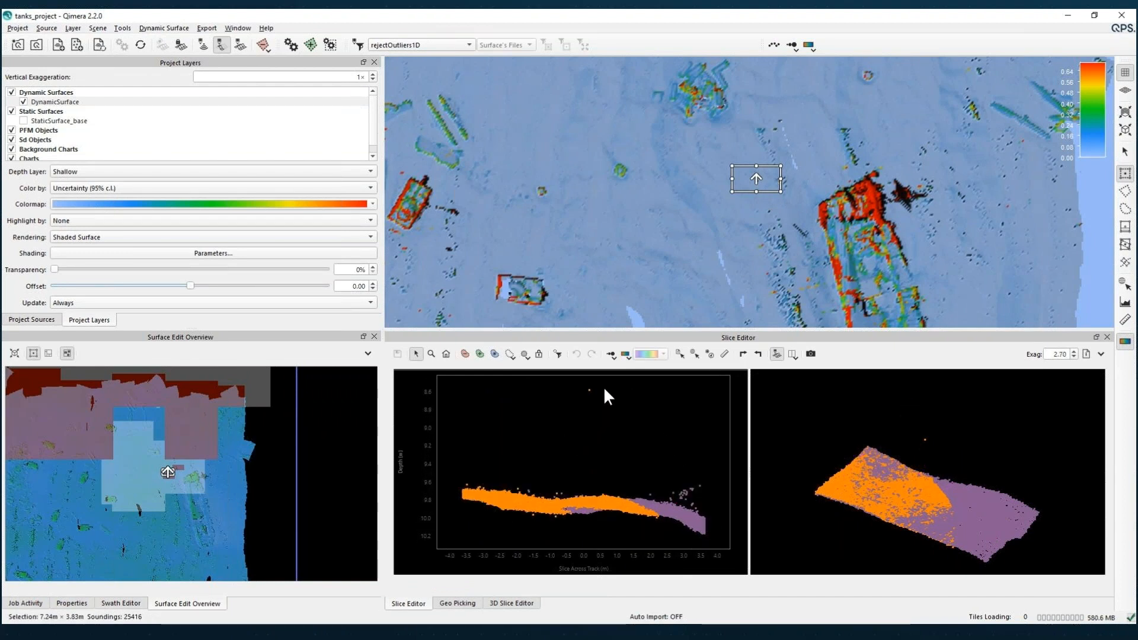
{"action": "middle_click_drag", "start_coordinate": [601, 382], "coordinate": [571, 384]}
{"action": "left_click", "coordinate": [465, 354]}
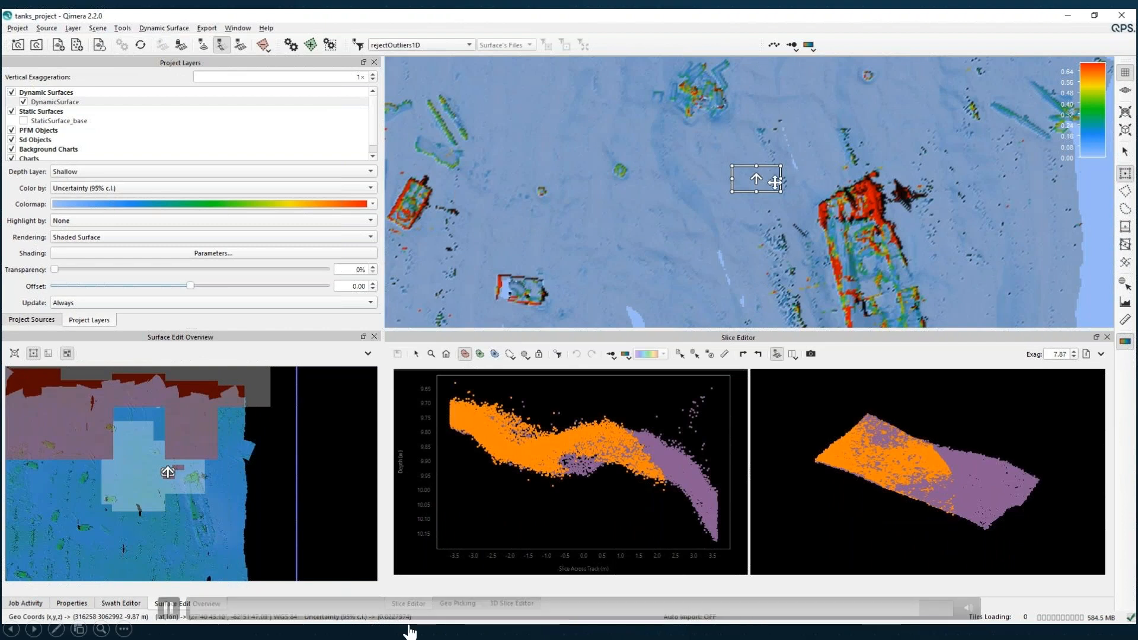
{"action": "left_click", "coordinate": [777, 155]}
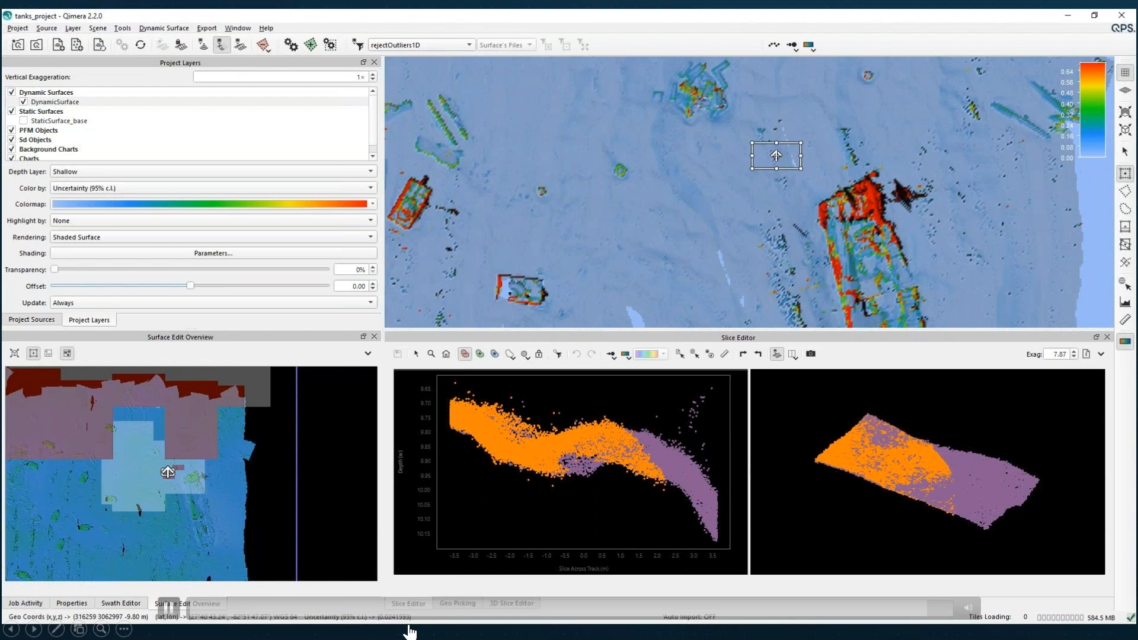
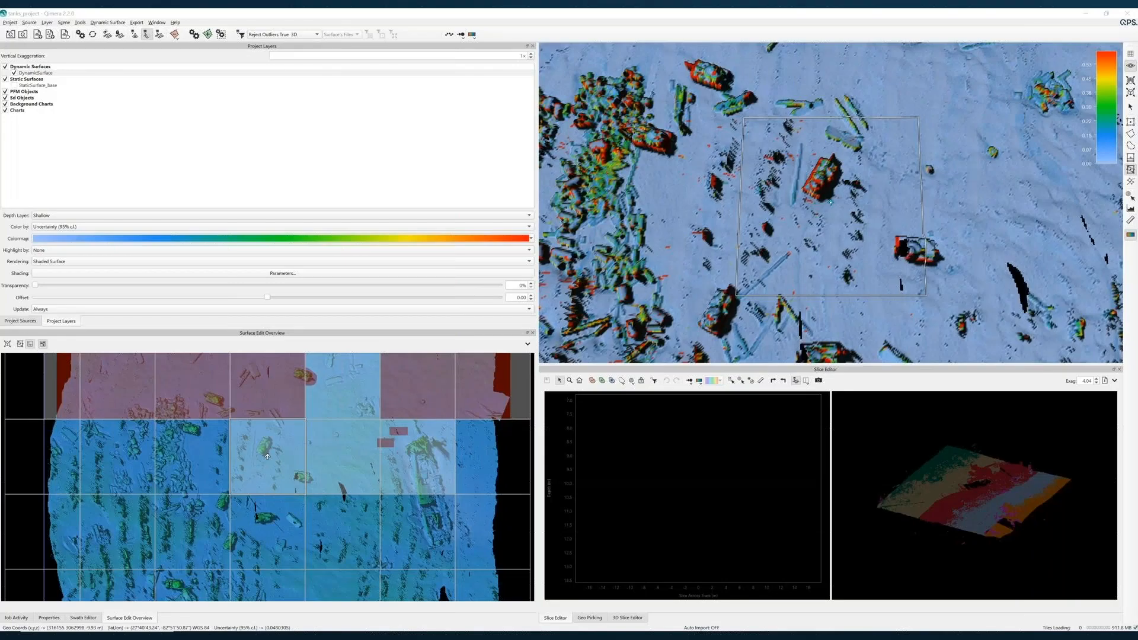
{"action": "mouse_move", "coordinate": [299, 616]}
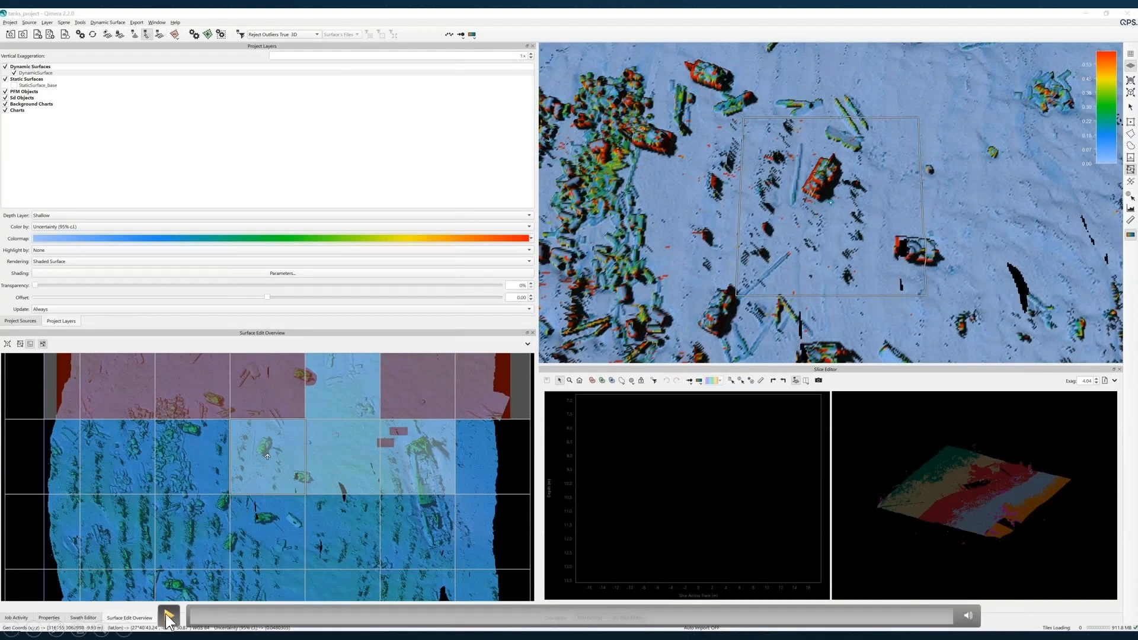
{"action": "left_click", "coordinate": [169, 619]}
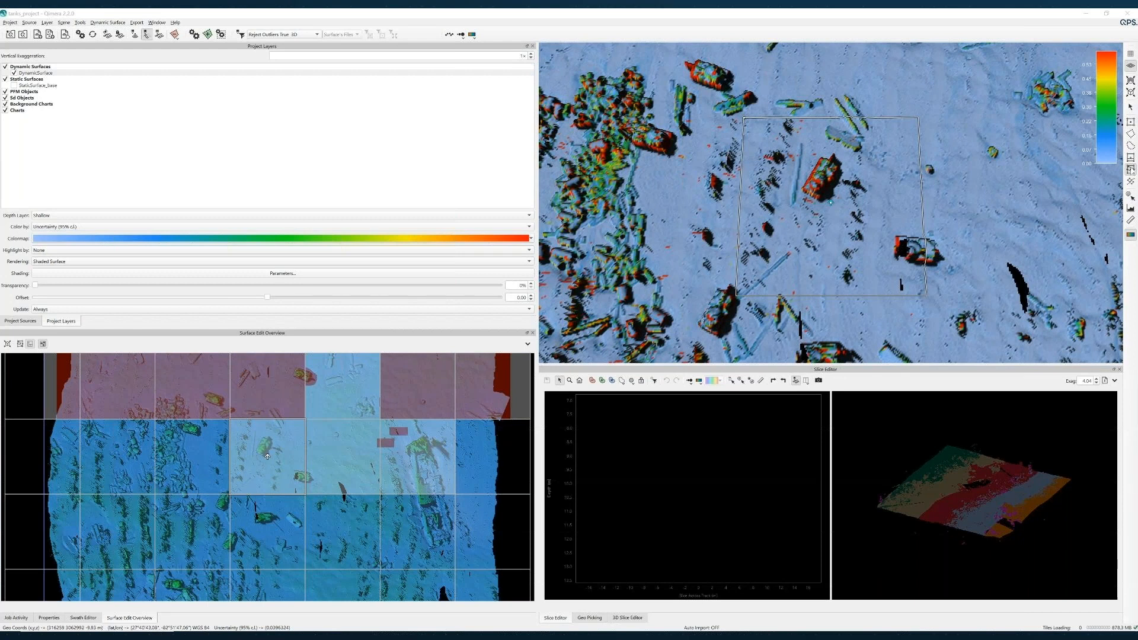
{"action": "mouse_move", "coordinate": [198, 610]}
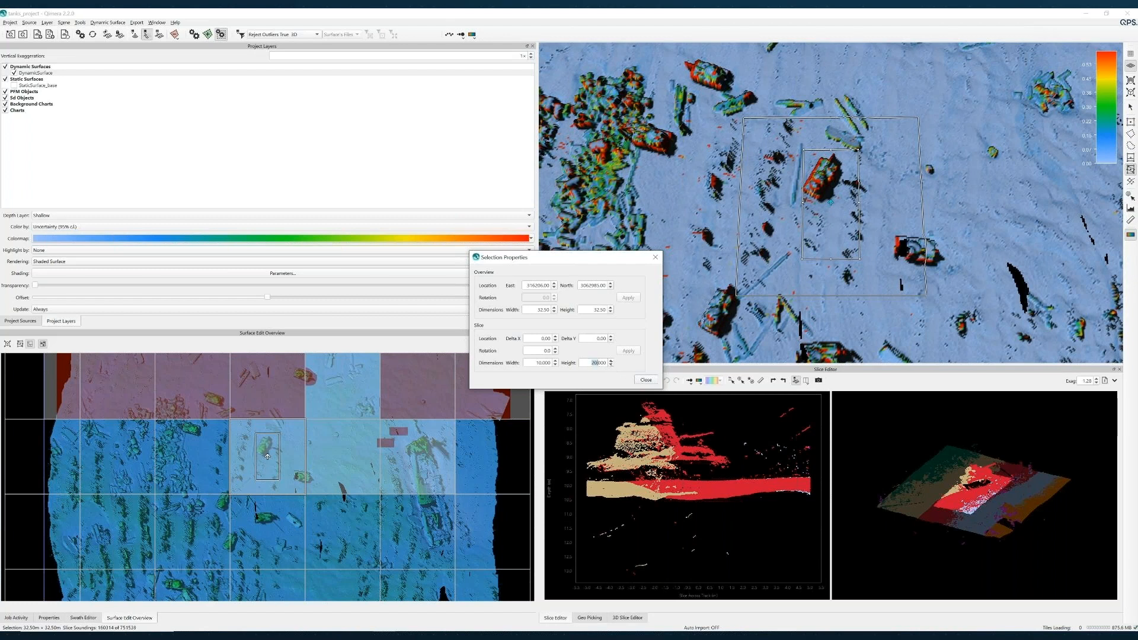
Step: Set the slice height to 10.000, and rotate and resize the slice to fit tightly around the tank in the loaded tile
{"action": "left_click", "coordinate": [631, 354]}
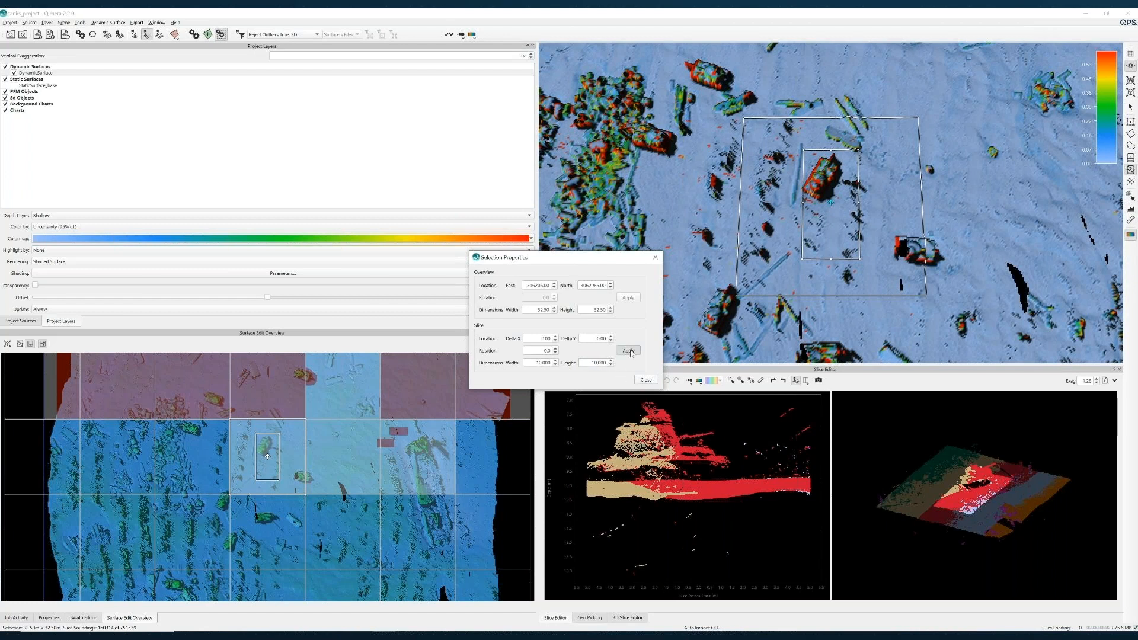
{"action": "left_click", "coordinate": [646, 380]}
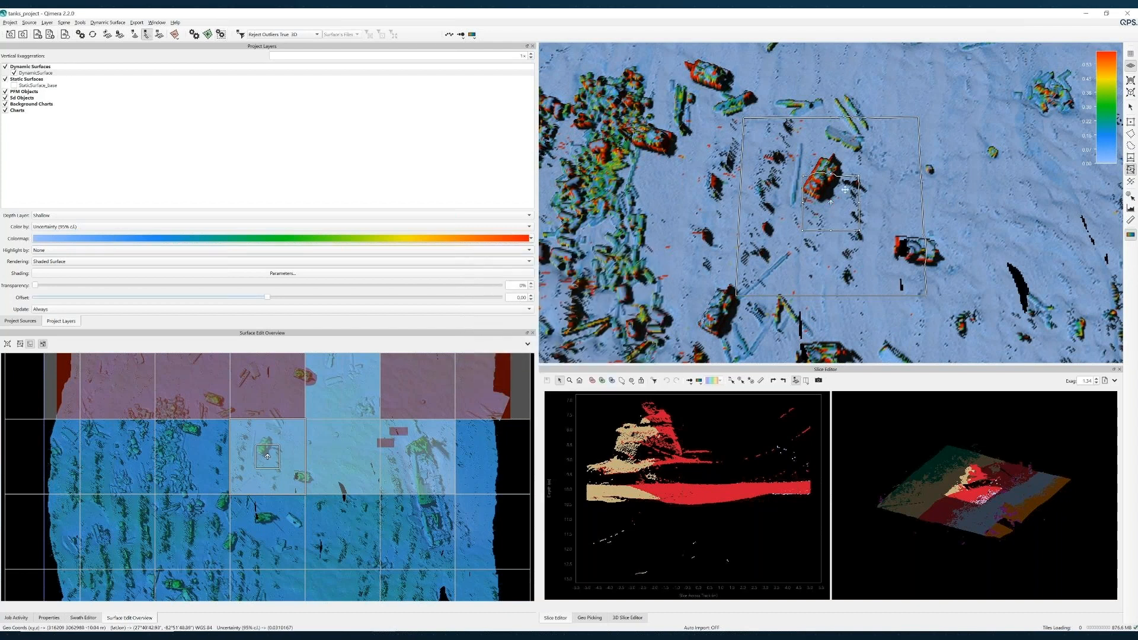
{"action": "scroll", "coordinate": [831, 202], "scroll_direction": "down", "scroll_amount": 1}
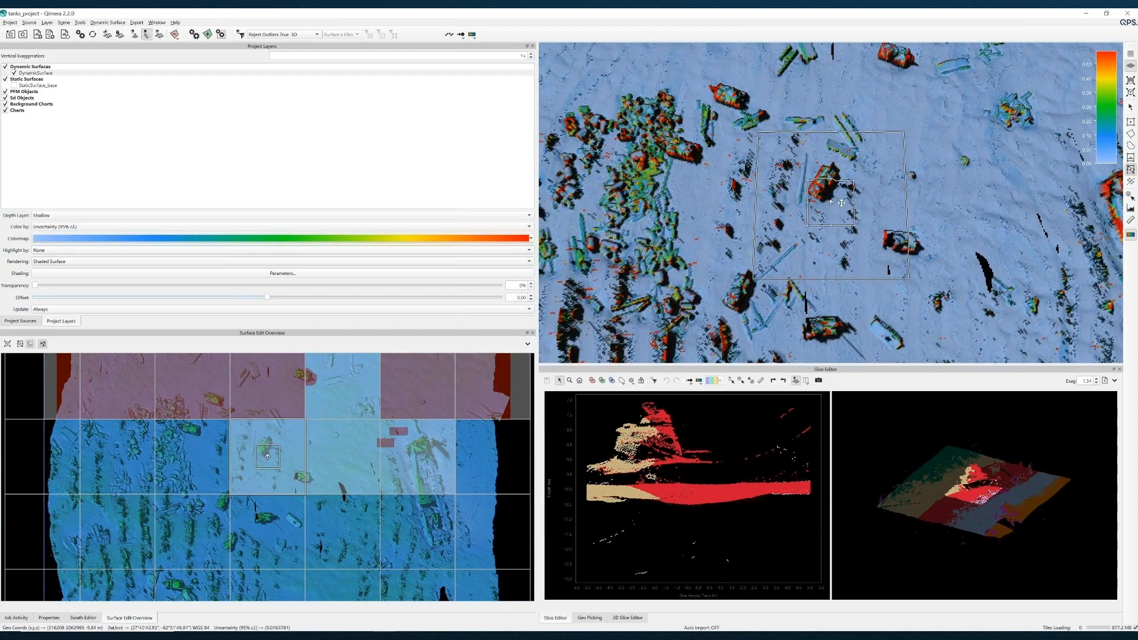
{"action": "key", "text": "Up"}
{"action": "left_click_drag", "start_coordinate": [808, 187], "coordinate": [838, 184]}
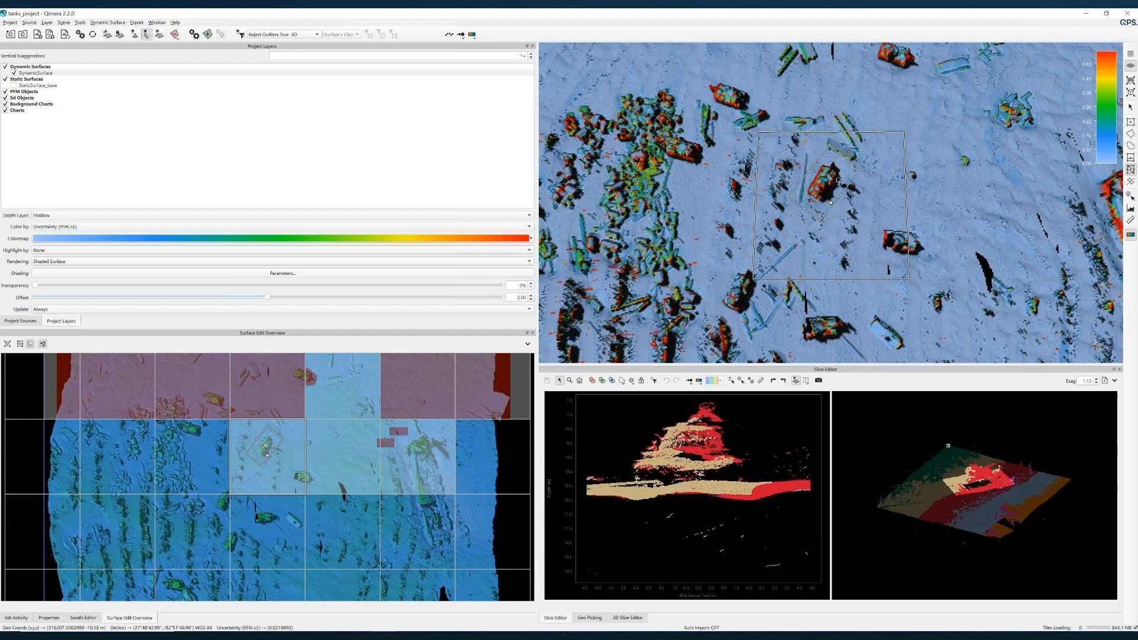
{"action": "left_click_drag", "start_coordinate": [837, 171], "coordinate": [798, 194]}
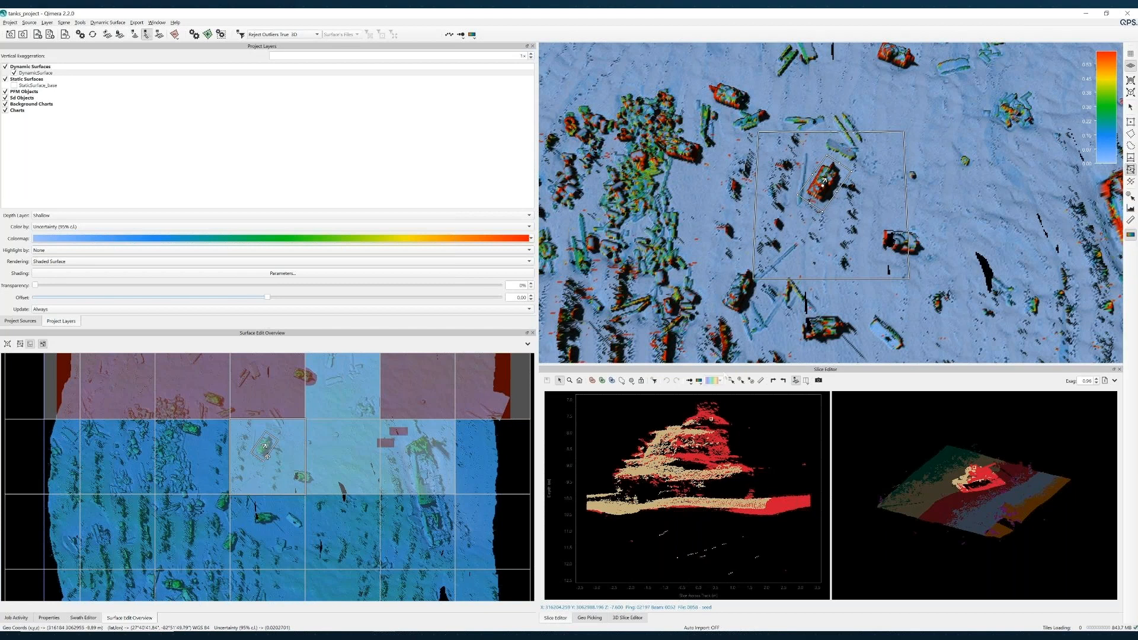
Step: Choose the rejectOutliers1D filter profile and review its operation parameters in the filter profile manager
{"action": "scroll", "coordinate": [948, 460], "scroll_direction": "up", "scroll_amount": 3}
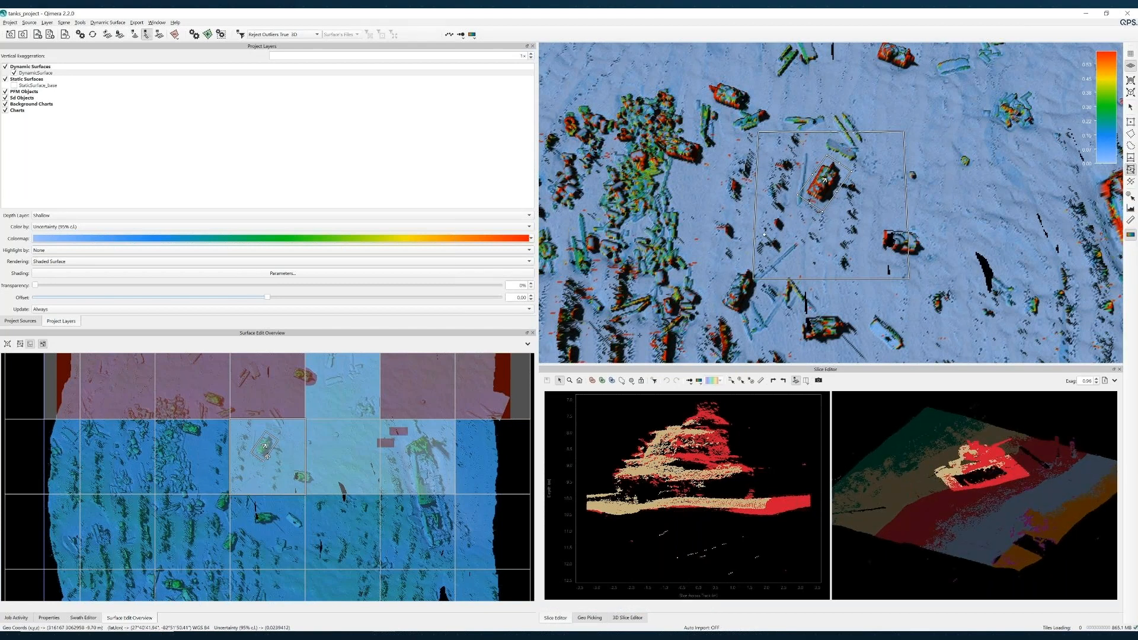
{"action": "left_click", "coordinate": [318, 35]}
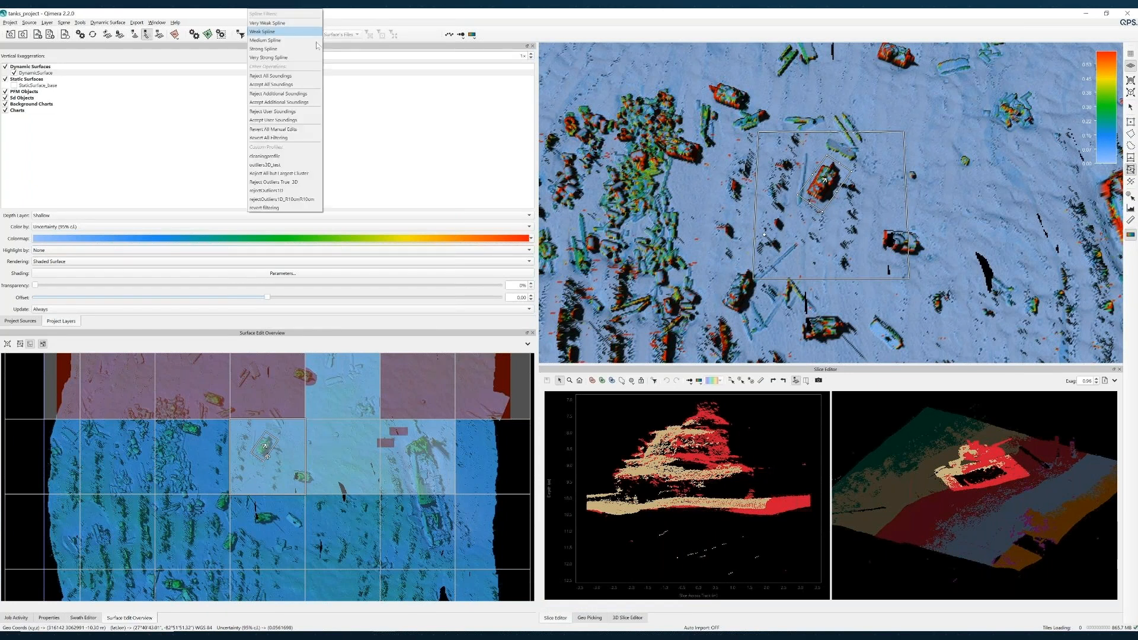
{"action": "left_click", "coordinate": [309, 190]}
{"action": "left_click", "coordinate": [240, 34]}
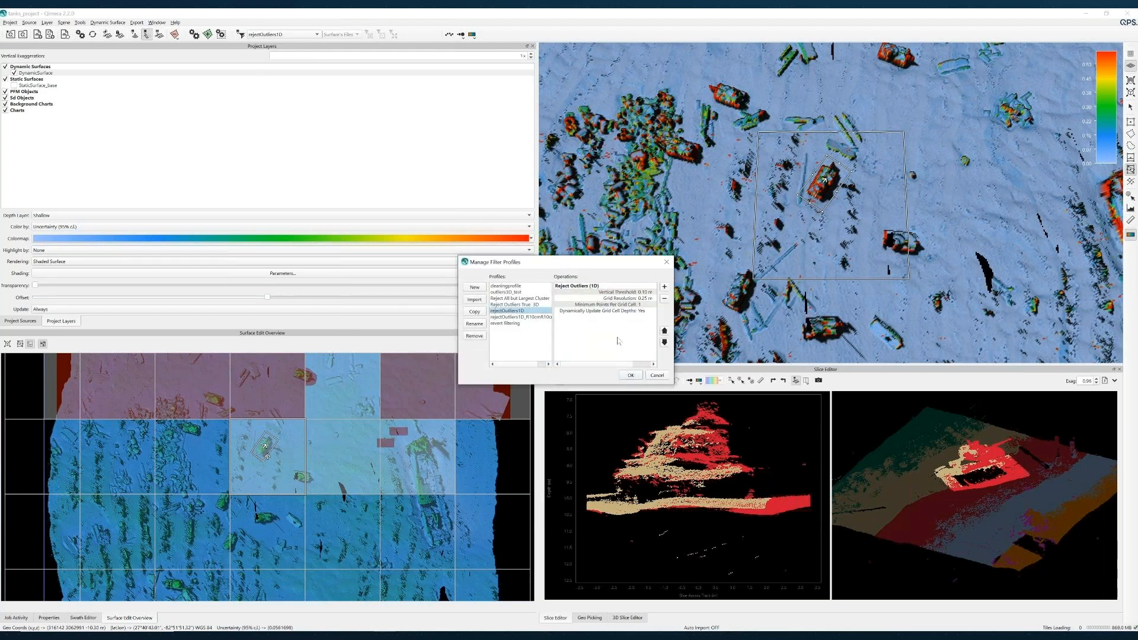
{"action": "left_click", "coordinate": [631, 375]}
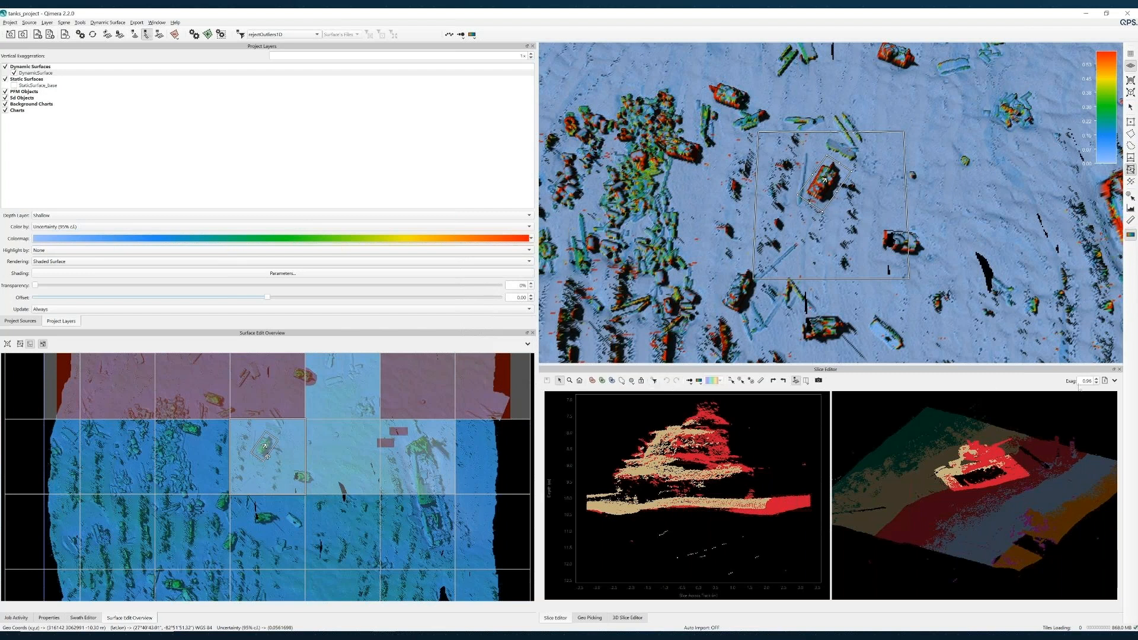
Step: Set the slice editor to save edits manually and run the rejectOutliers1D profile on the tank slice
{"action": "left_click", "coordinate": [1114, 381]}
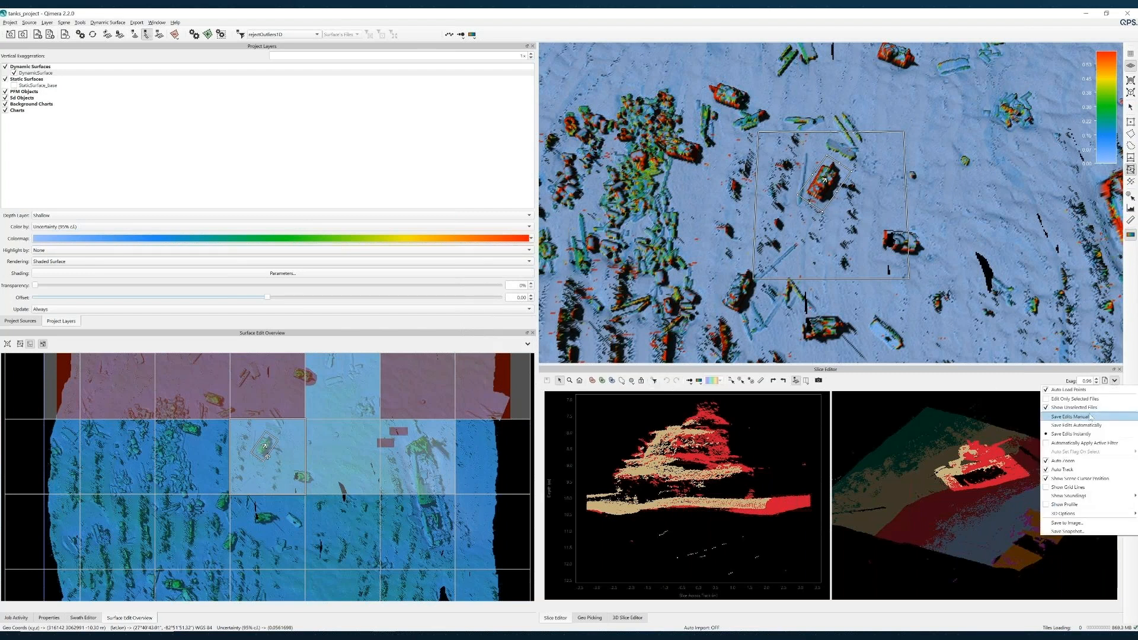
{"action": "left_click", "coordinate": [1064, 416]}
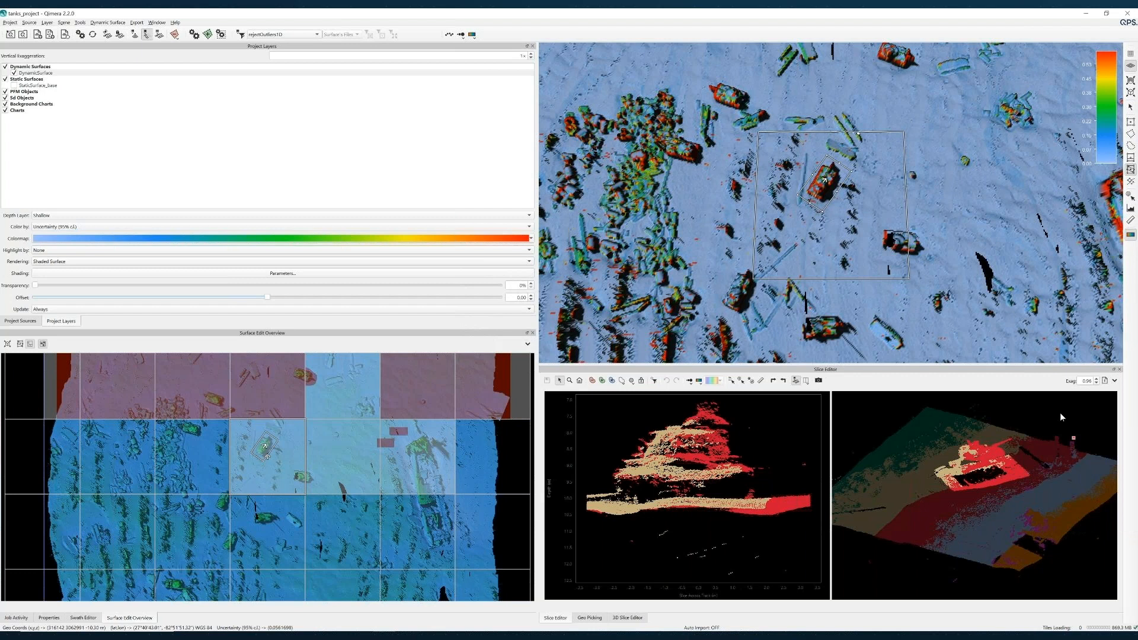
{"action": "left_click", "coordinate": [654, 381]}
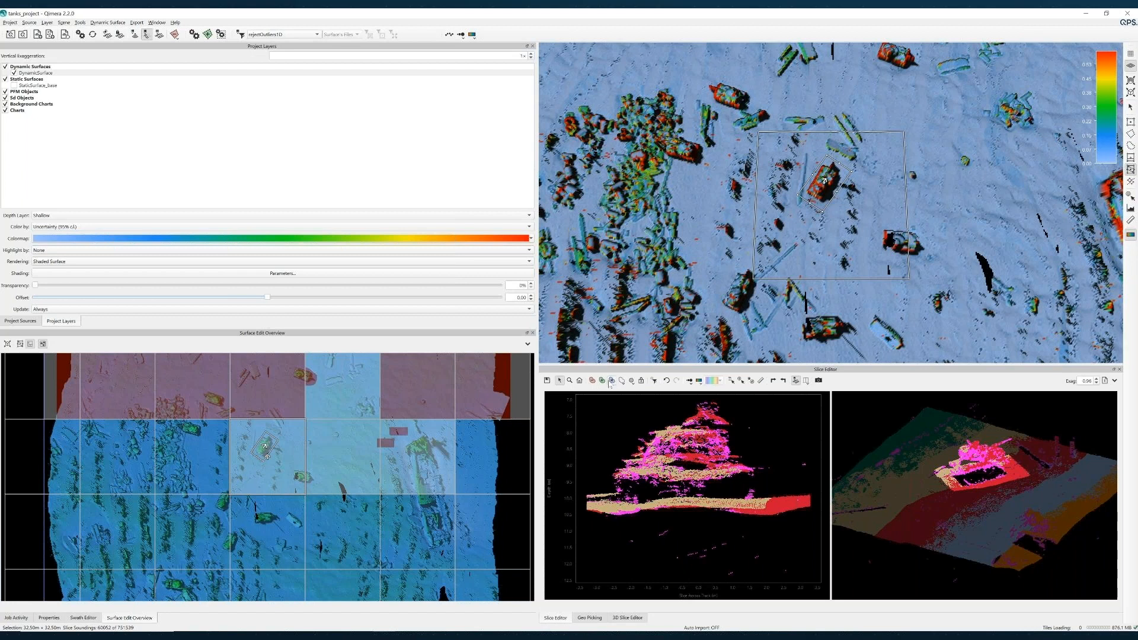
Step: Run the revert filtering profile on the tank slice to restore its rejected soundings
{"action": "left_click", "coordinate": [317, 34]}
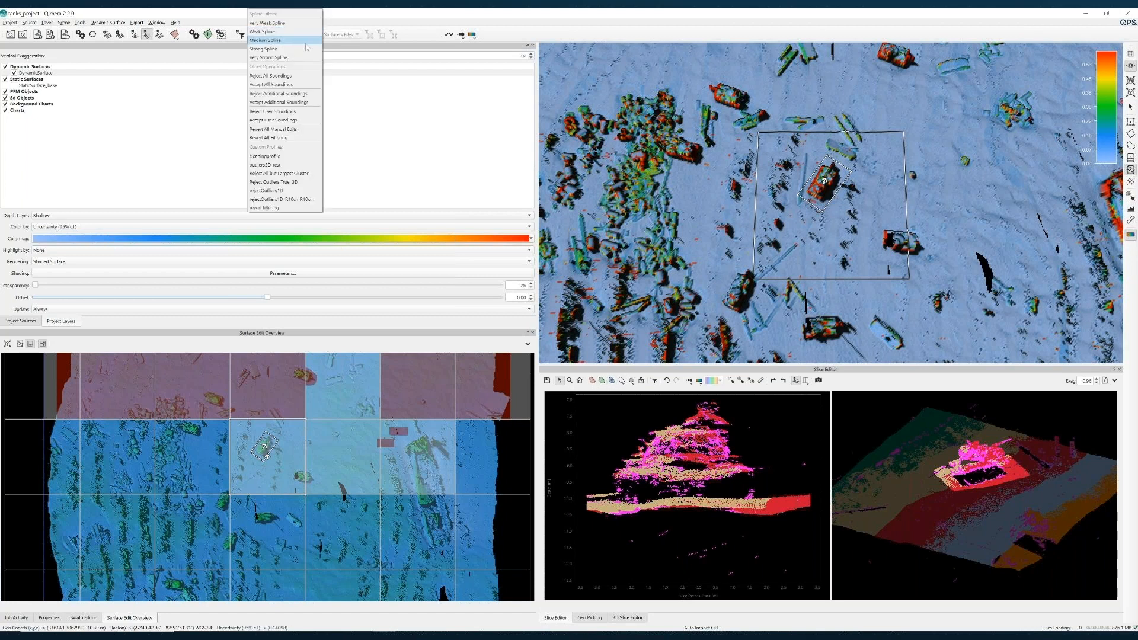
{"action": "left_click", "coordinate": [279, 208]}
{"action": "left_click", "coordinate": [653, 381]}
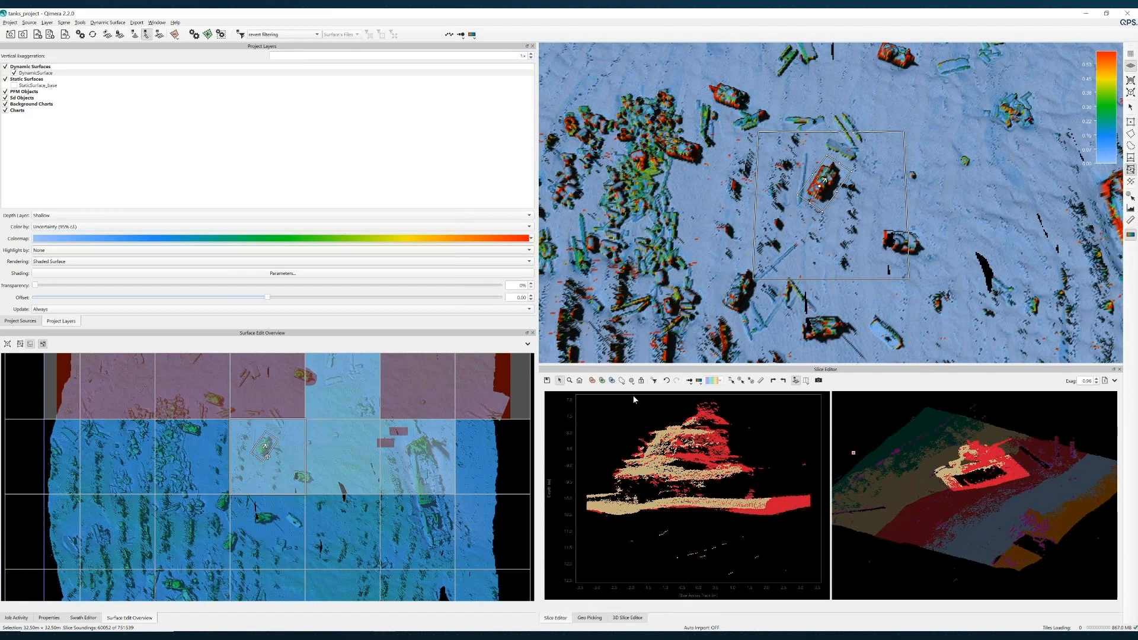
Step: Run the Reject Outliers True 3D filter profile on the soundings of the loaded tile around the tank
{"action": "left_click", "coordinate": [315, 35]}
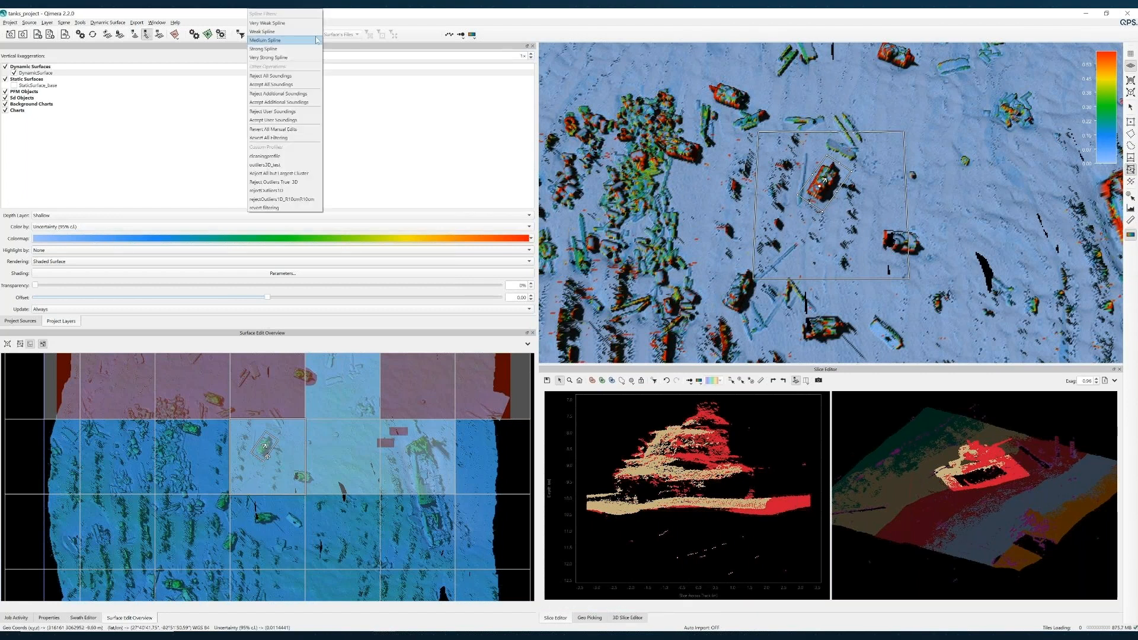
{"action": "left_click", "coordinate": [293, 182]}
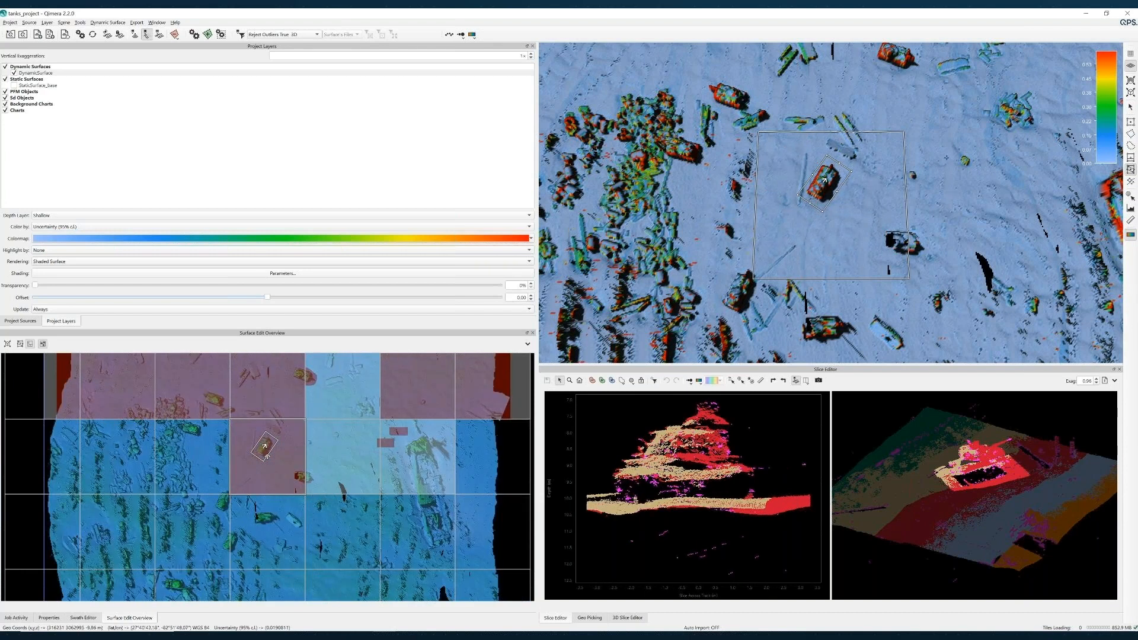
{"action": "scroll", "coordinate": [947, 157], "scroll_direction": "up", "scroll_amount": 1}
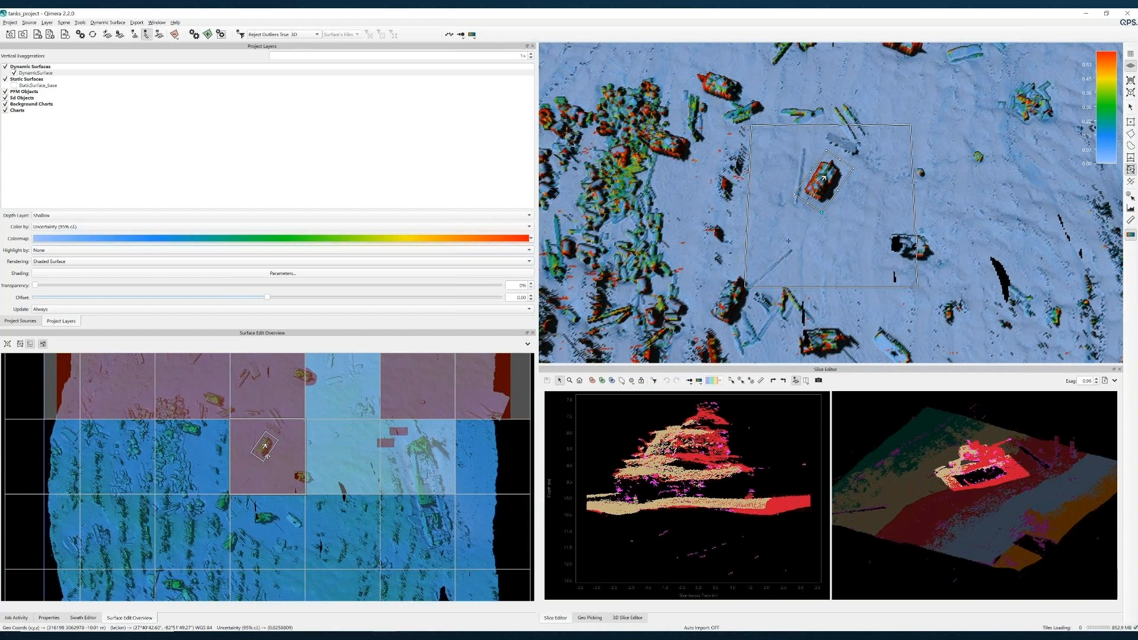
{"action": "left_click", "coordinate": [171, 616]}
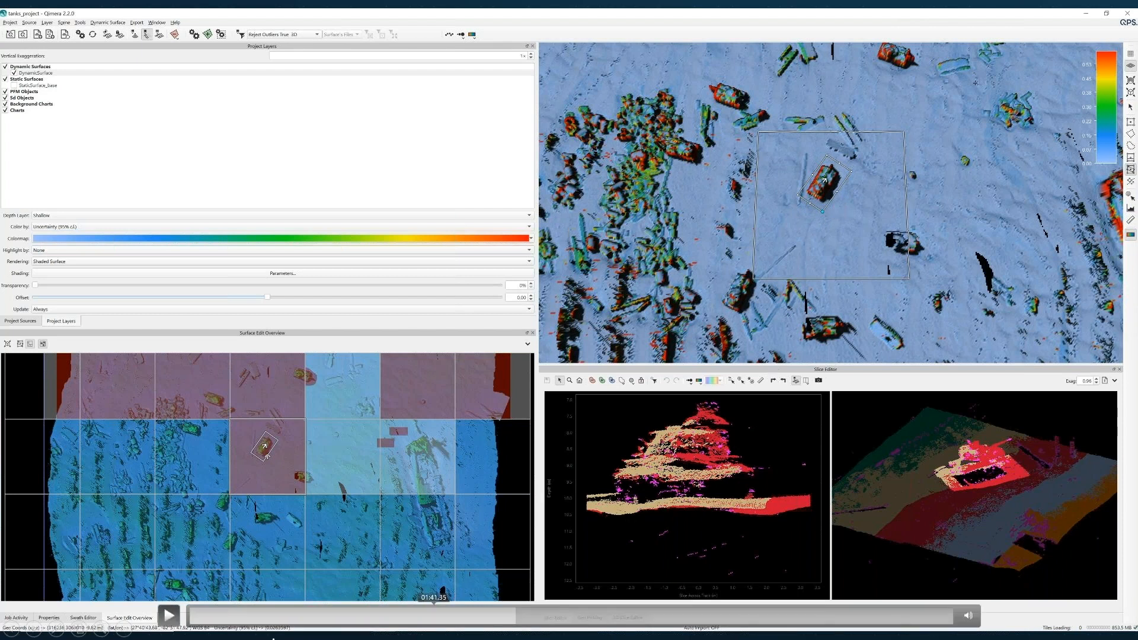
Step: Examine the uncertainty-coloured dynamic surface around the tank and out to the survey's edge for remaining problem areas
{"action": "left_click", "coordinate": [170, 616]}
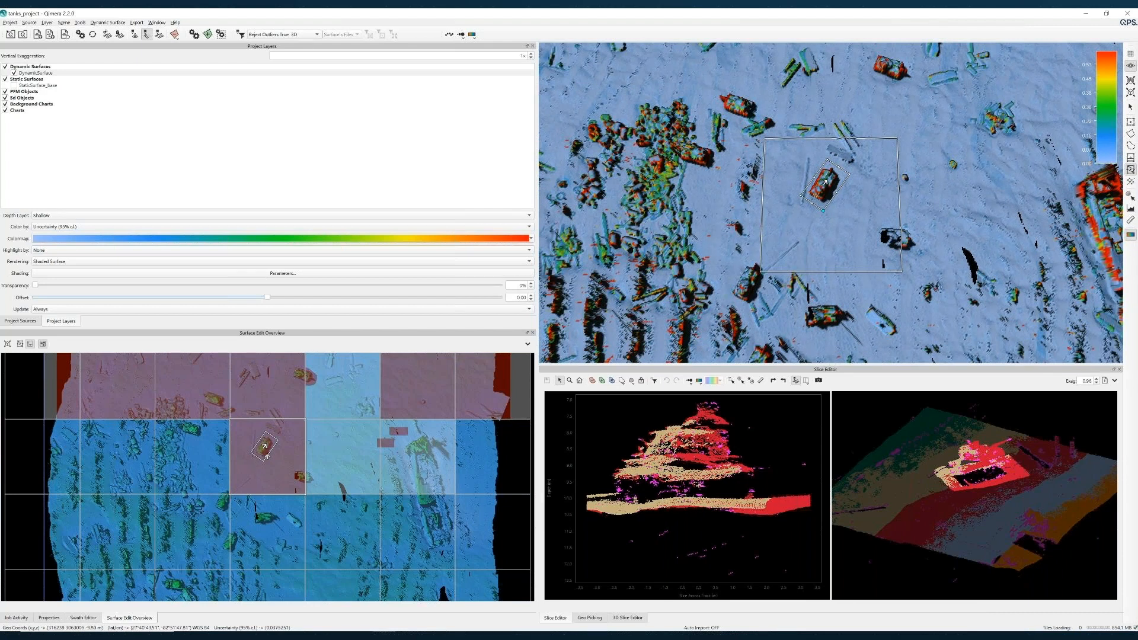
{"action": "mouse_move", "coordinate": [181, 611]}
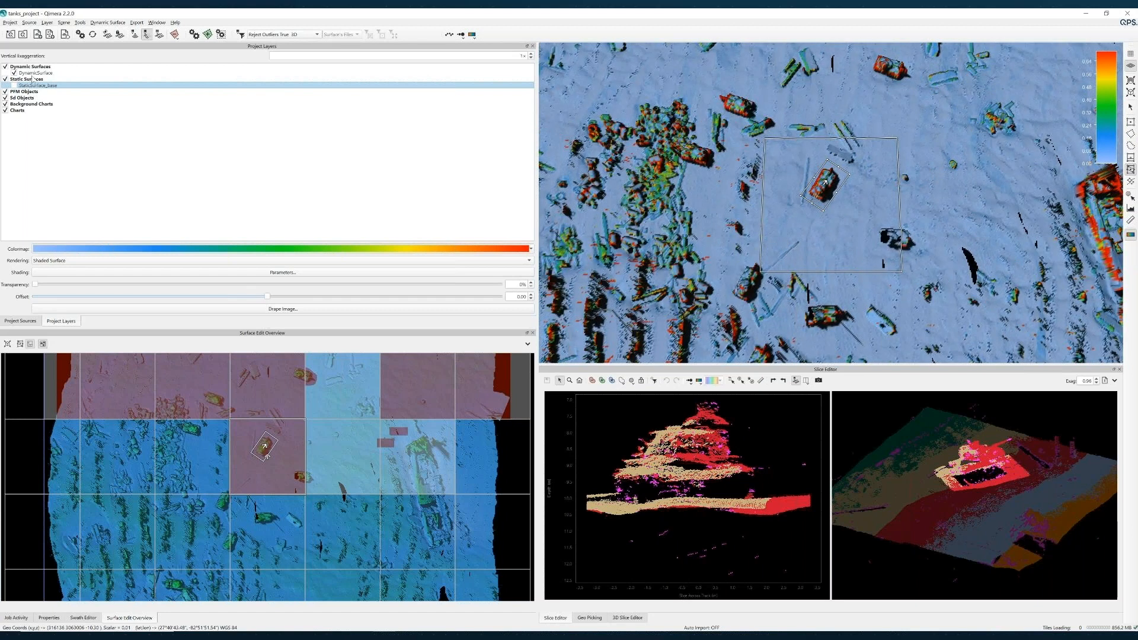
{"action": "middle_click_drag", "start_coordinate": [833, 157], "coordinate": [824, 203]}
{"action": "middle_click_drag", "start_coordinate": [950, 169], "coordinate": [892, 181]}
{"action": "scroll", "coordinate": [892, 181], "scroll_direction": "up", "scroll_amount": 5}
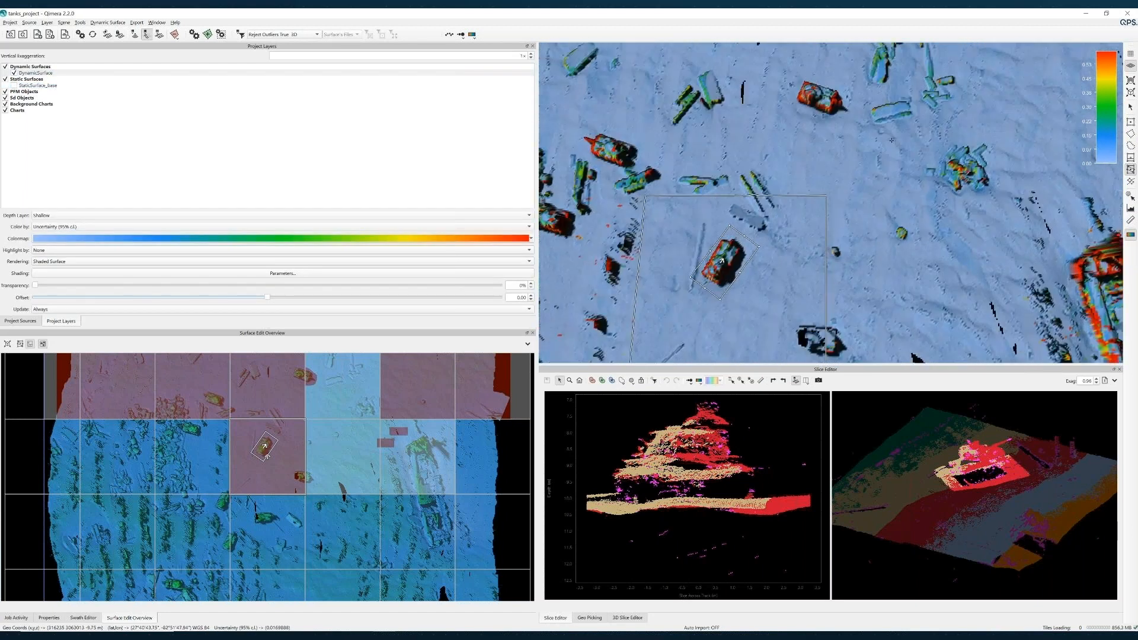
{"action": "scroll", "coordinate": [918, 150], "scroll_direction": "down", "scroll_amount": 2}
{"action": "middle_click_drag", "start_coordinate": [1049, 88], "coordinate": [942, 142]}
{"action": "scroll", "coordinate": [942, 142], "scroll_direction": "down", "scroll_amount": 2}
{"action": "scroll", "coordinate": [942, 142], "scroll_direction": "down", "scroll_amount": 1}
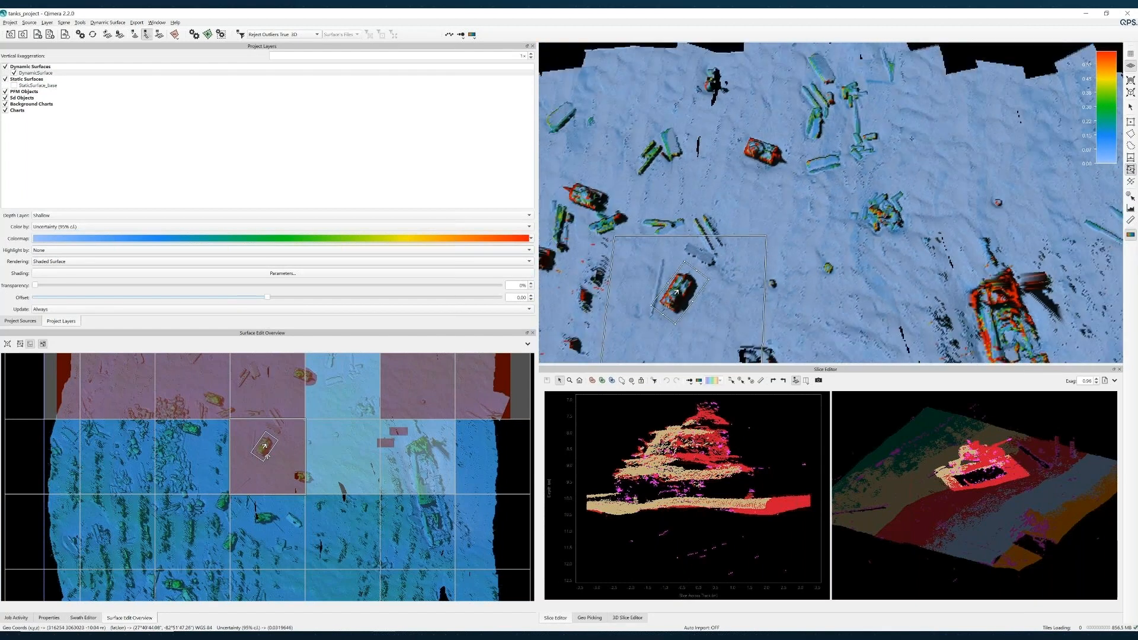
{"action": "middle_click_drag", "start_coordinate": [777, 128], "coordinate": [800, 177]}
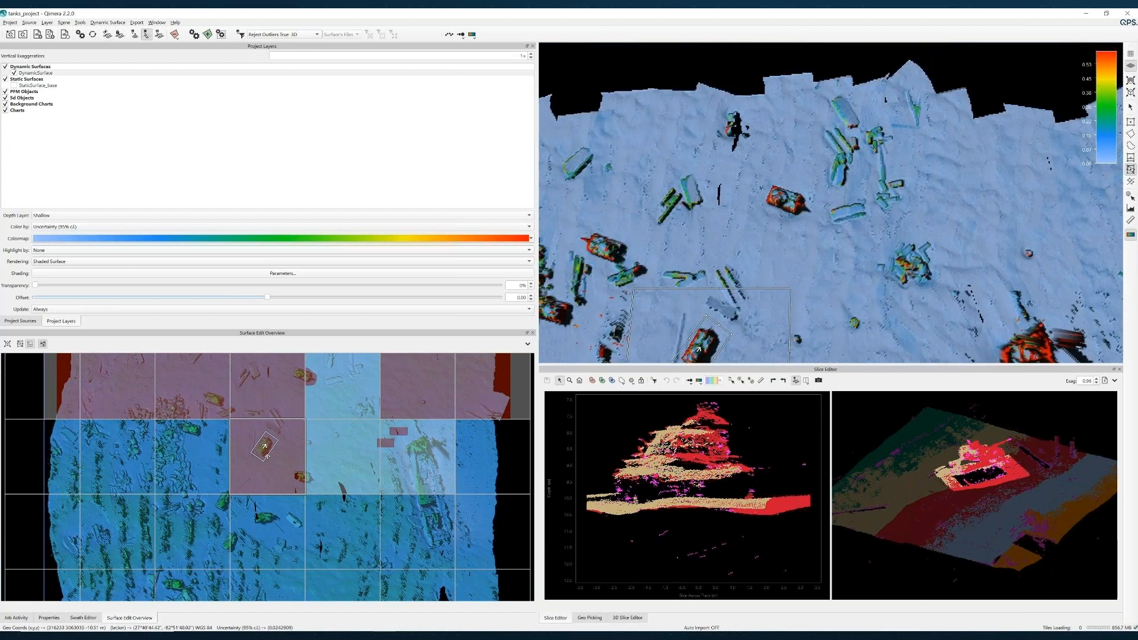
Step: Display the dynamic surface with the Average depth layer and colour it by Height
{"action": "left_click", "coordinate": [80, 216]}
{"action": "left_click", "coordinate": [70, 233]}
{"action": "left_click", "coordinate": [74, 227]}
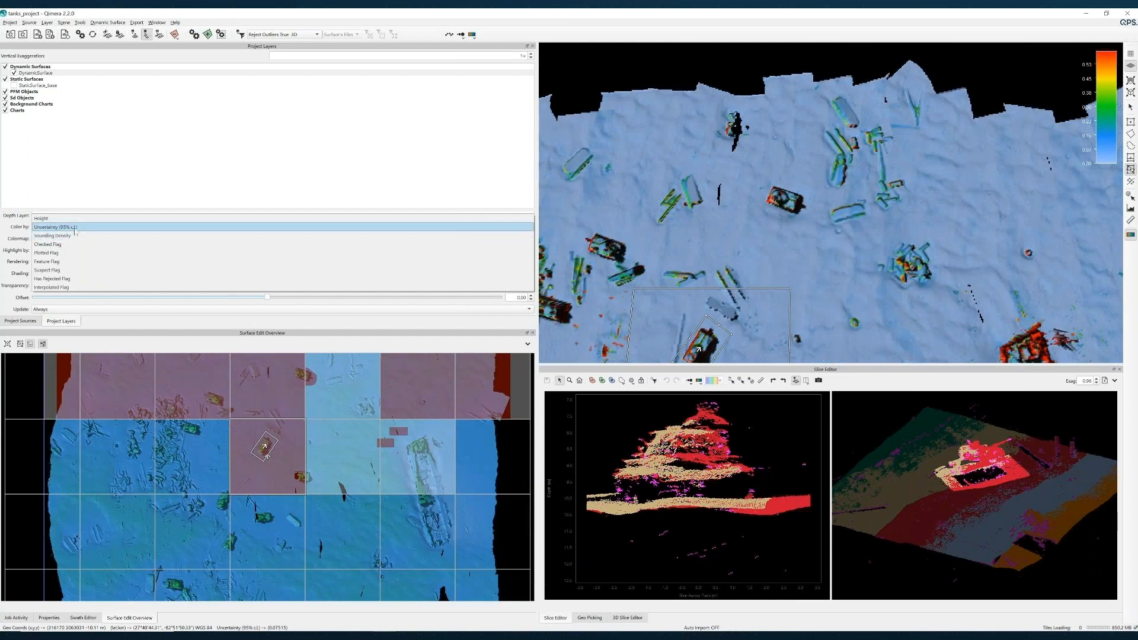
{"action": "left_click", "coordinate": [73, 219]}
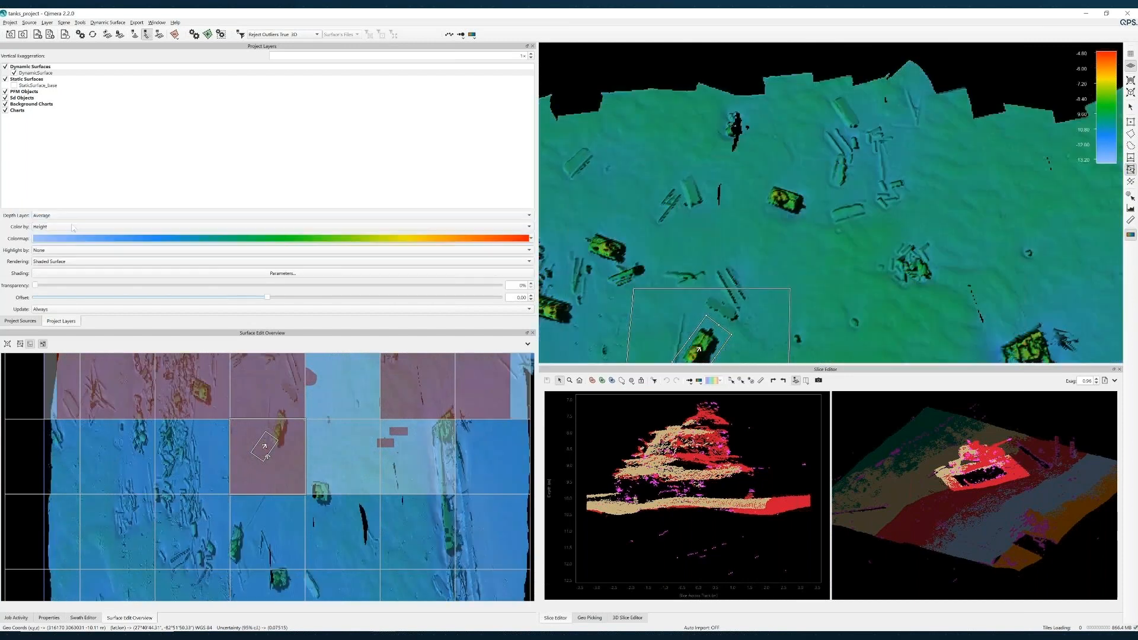
Step: Adjust the dynamic surface's shading parameters for stronger shadows and seabed relief, and inspect it in perspective
{"action": "left_click", "coordinate": [268, 274]}
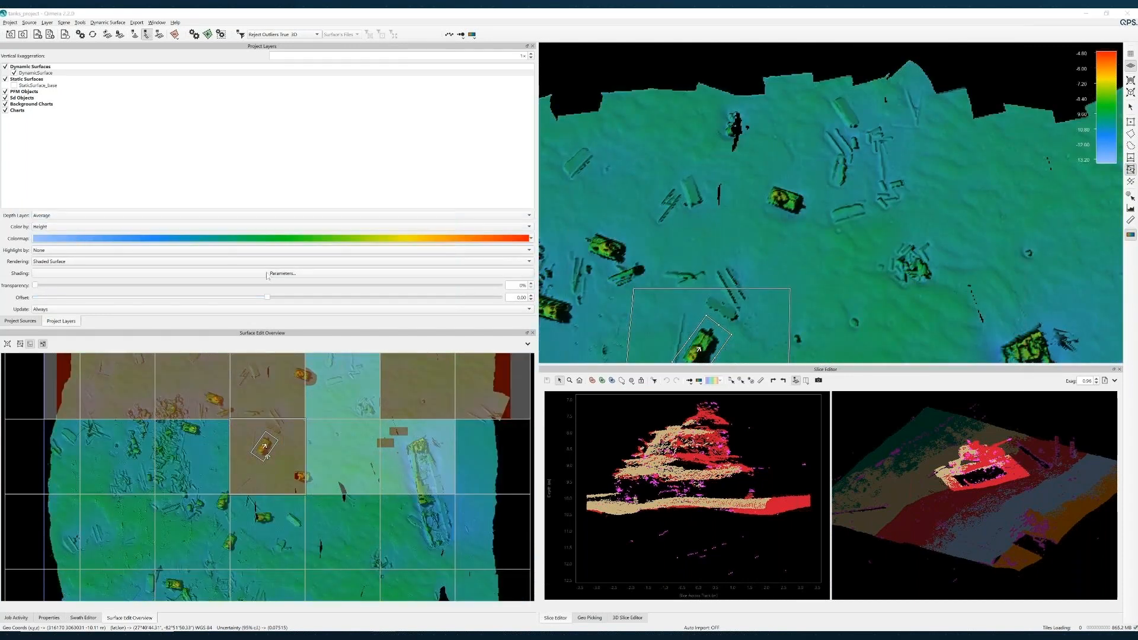
{"action": "left_click", "coordinate": [169, 617]}
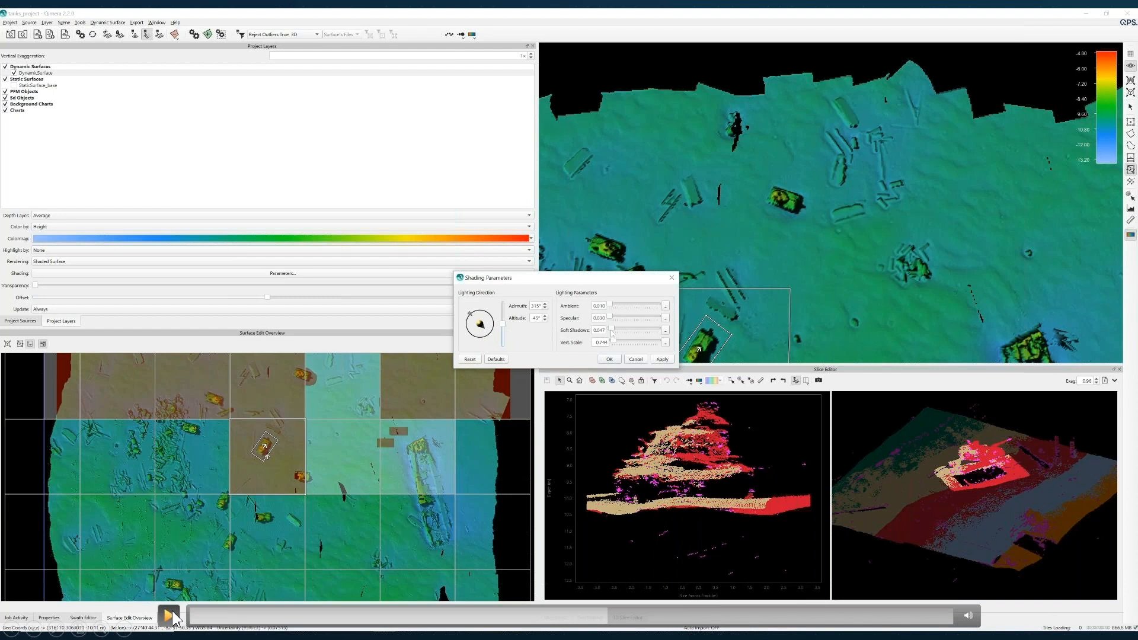
{"action": "left_click", "coordinate": [169, 615]}
{"action": "left_click", "coordinate": [170, 616]}
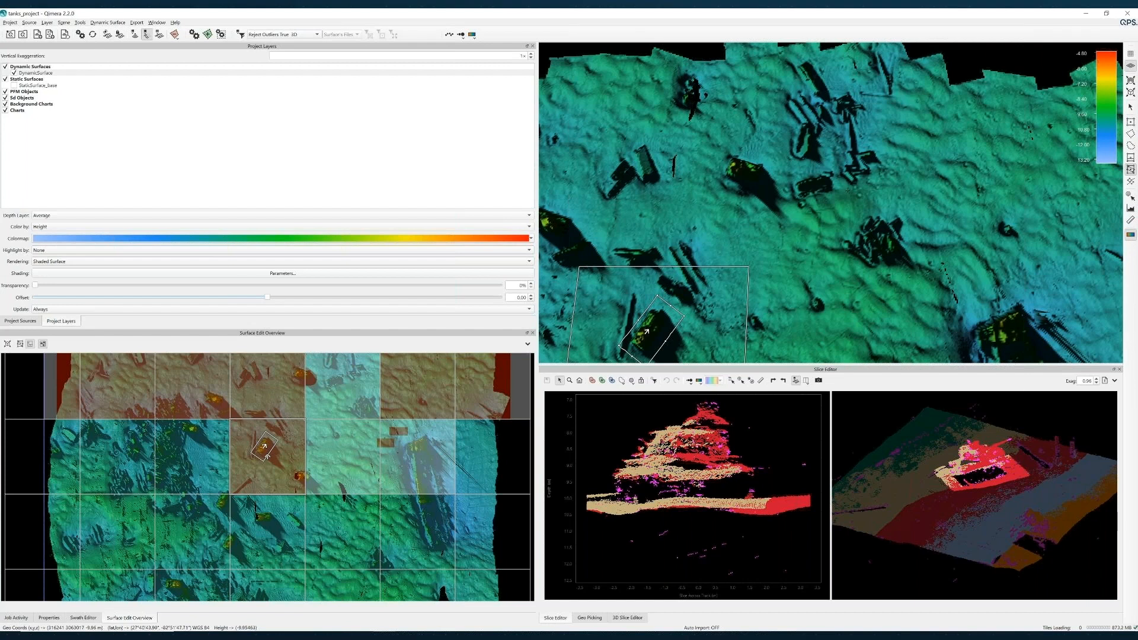
{"action": "right_click_drag", "start_coordinate": [823, 230], "coordinate": [823, 204]}
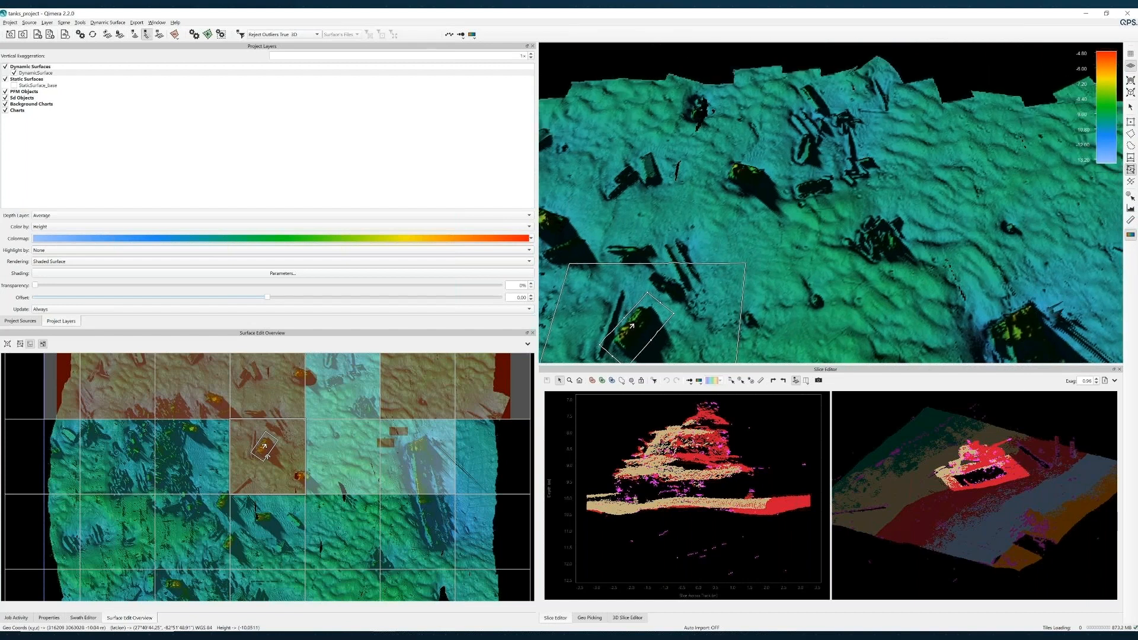
Step: Select DynamicSurface and review the operations available for it, such as changing its resolution or duplicating it
{"action": "left_click", "coordinate": [123, 72]}
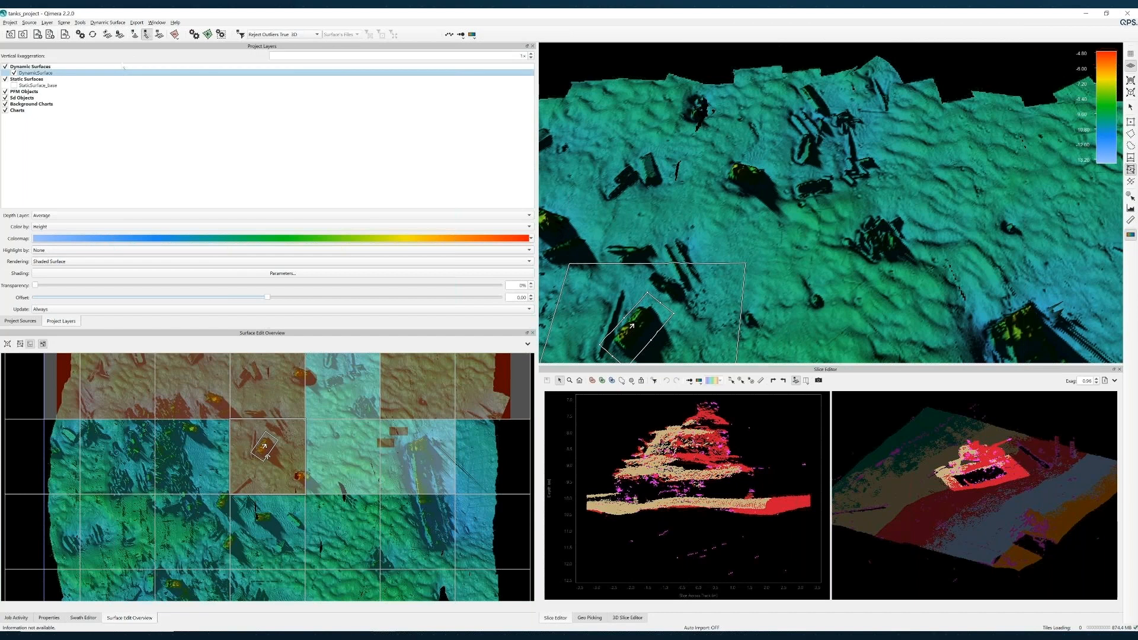
{"action": "left_click", "coordinate": [108, 22]}
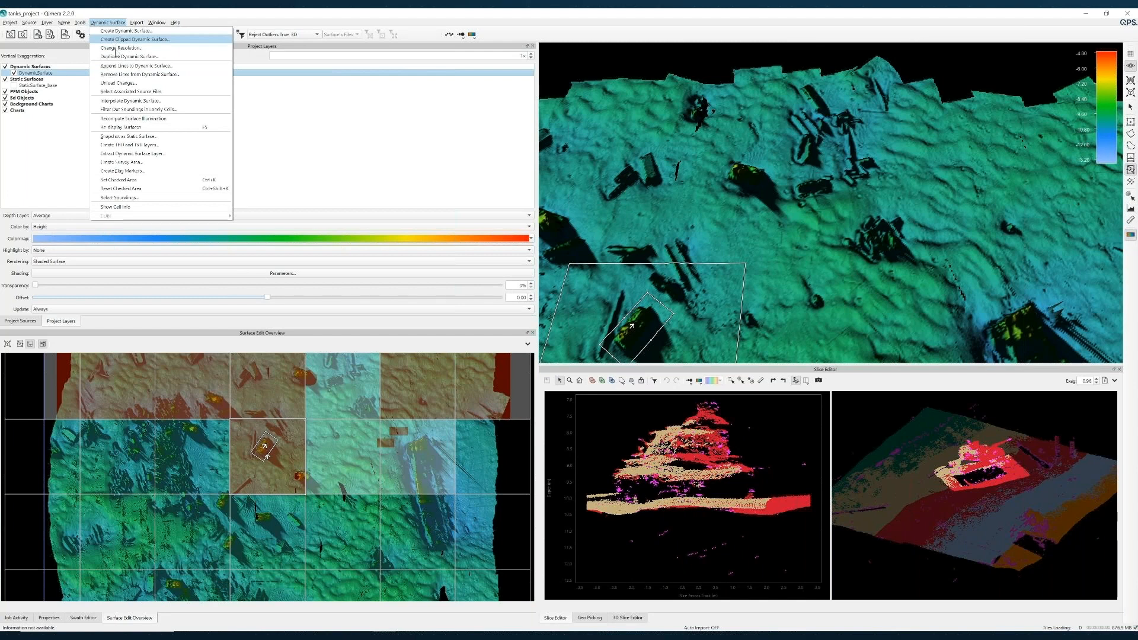
{"action": "left_click", "coordinate": [50, 75]}
{"action": "right_click", "coordinate": [50, 75]}
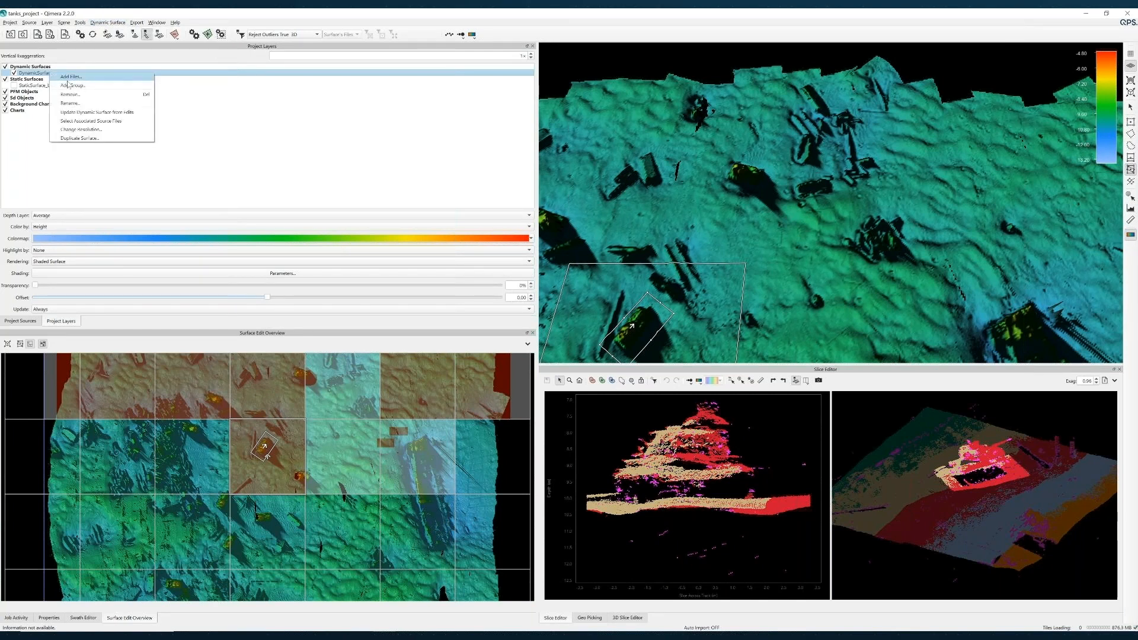
{"action": "left_click", "coordinate": [87, 48]}
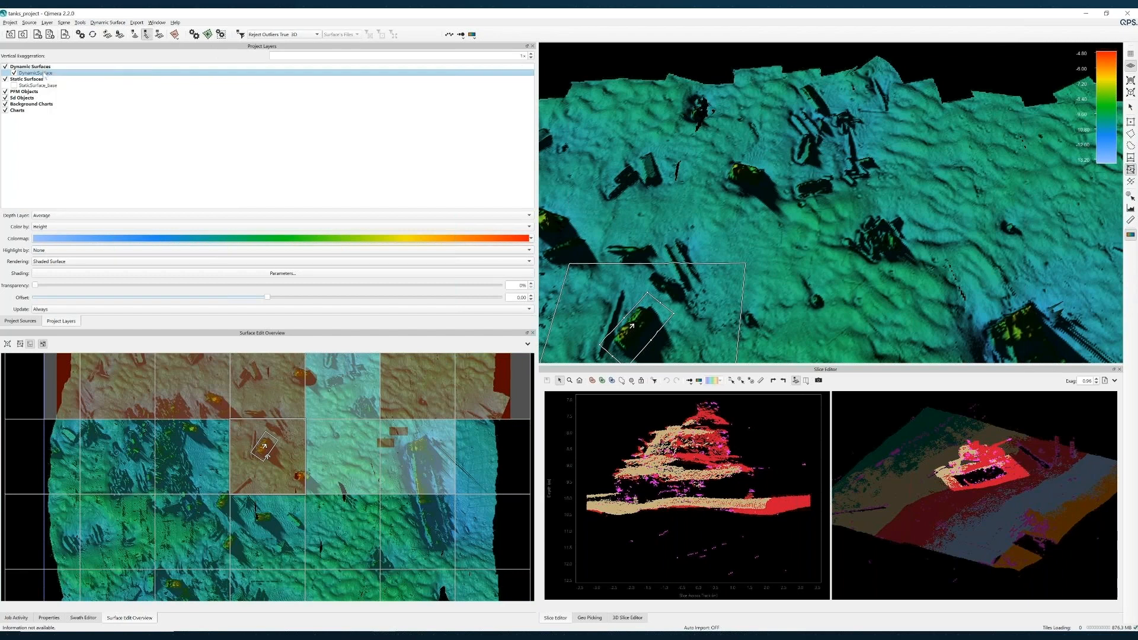
Step: Review the output formats and options for exporting the dynamic surface, and close the dialog without saving
{"action": "left_click", "coordinate": [107, 23]}
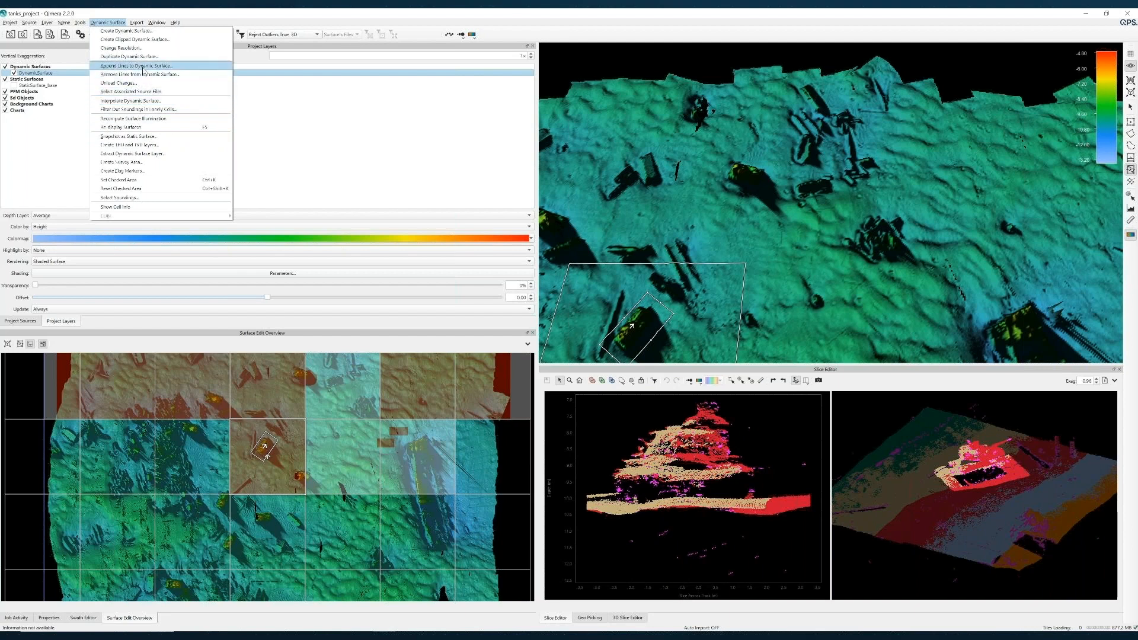
{"action": "mouse_move", "coordinate": [138, 23]}
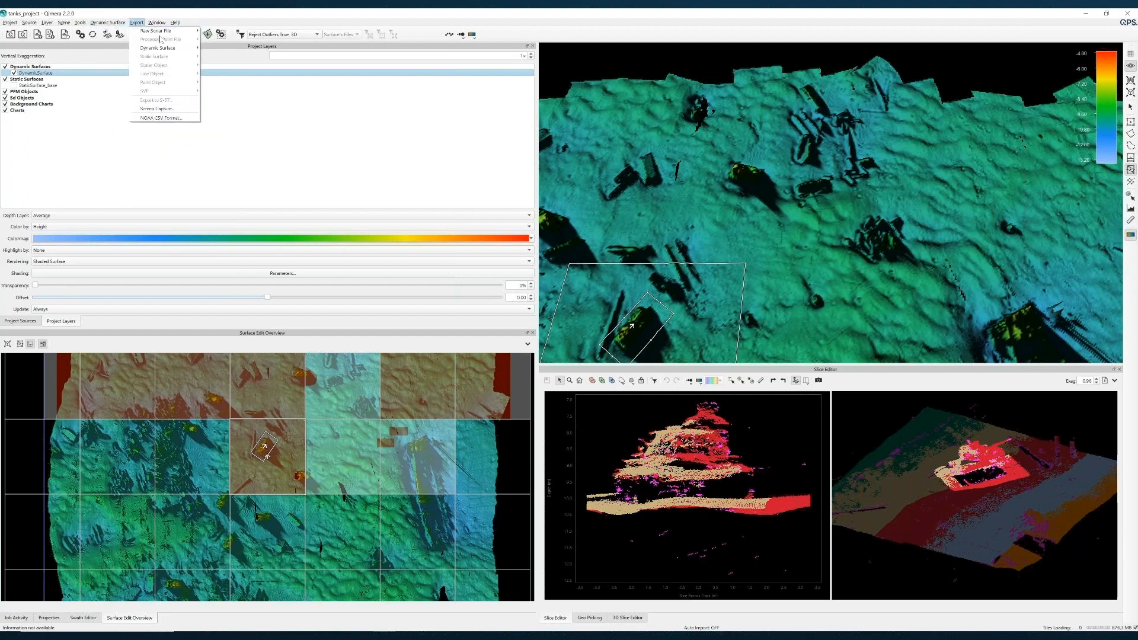
{"action": "mouse_move", "coordinate": [162, 48]}
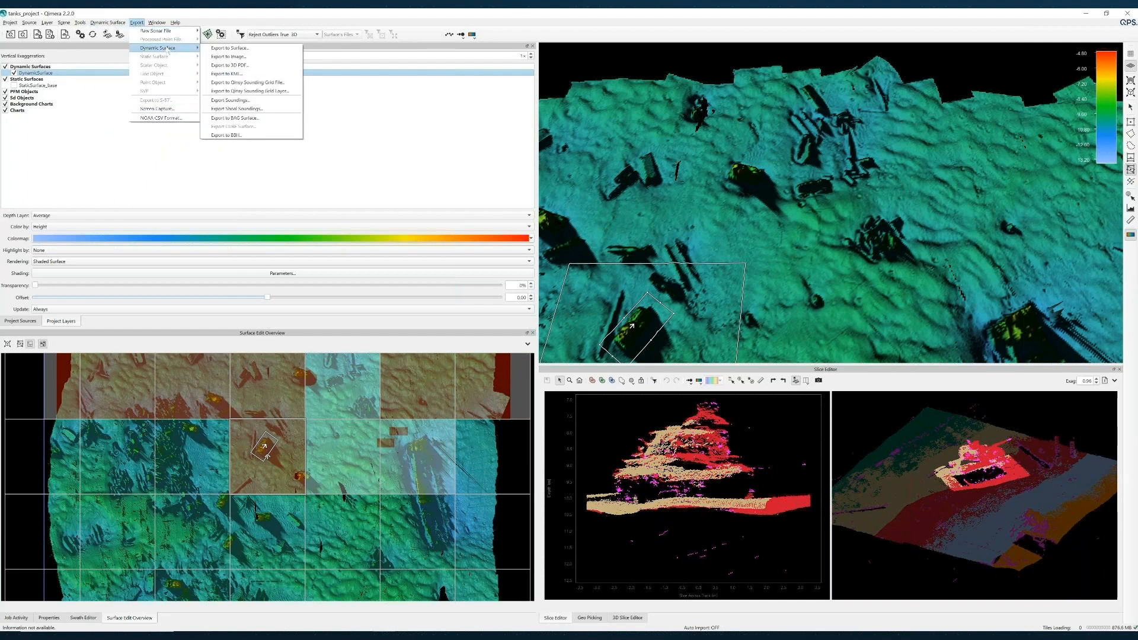
{"action": "left_click", "coordinate": [244, 48]}
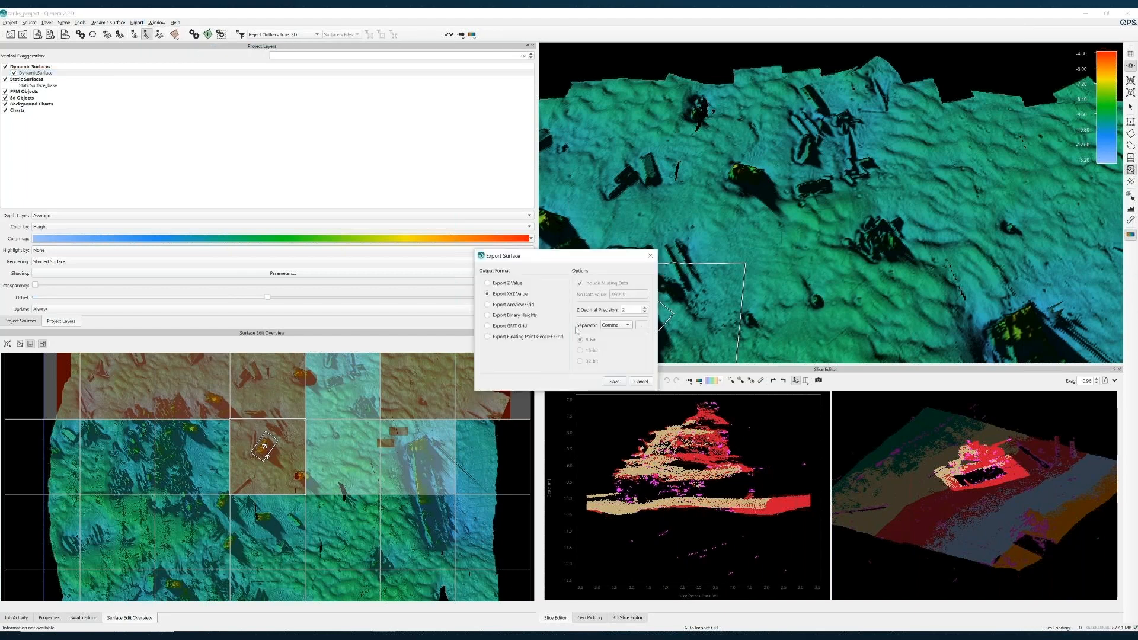
{"action": "left_click", "coordinate": [642, 382]}
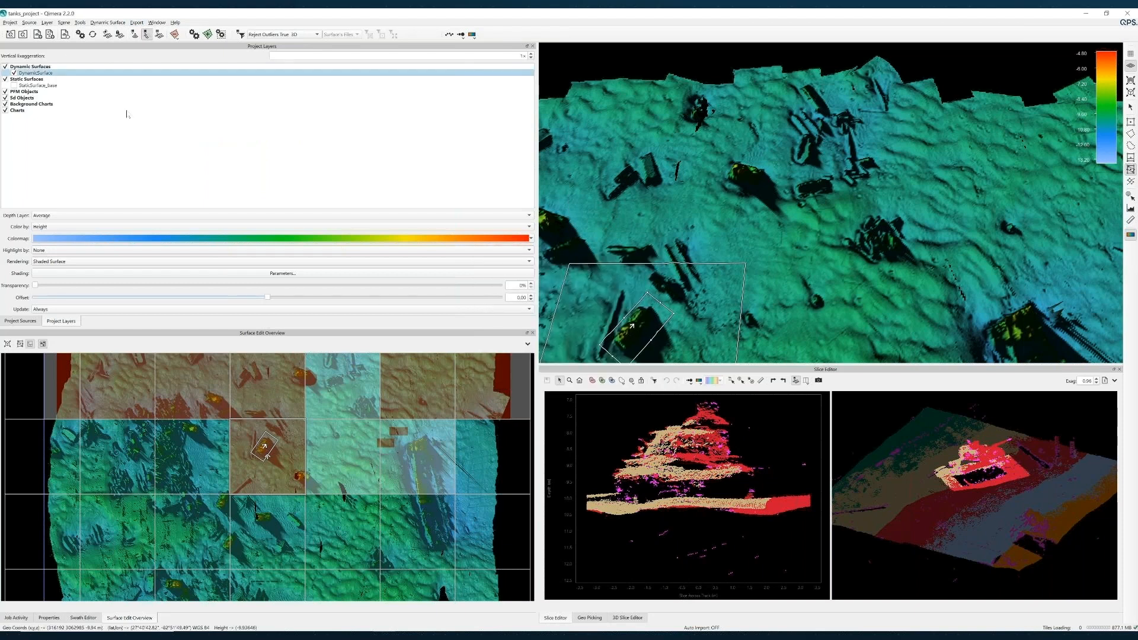
Step: Show and select all raw sonar files, and review the options for exporting their soundings to ASCII without exporting
{"action": "left_click", "coordinate": [22, 321]}
{"action": "left_click", "coordinate": [6, 55]}
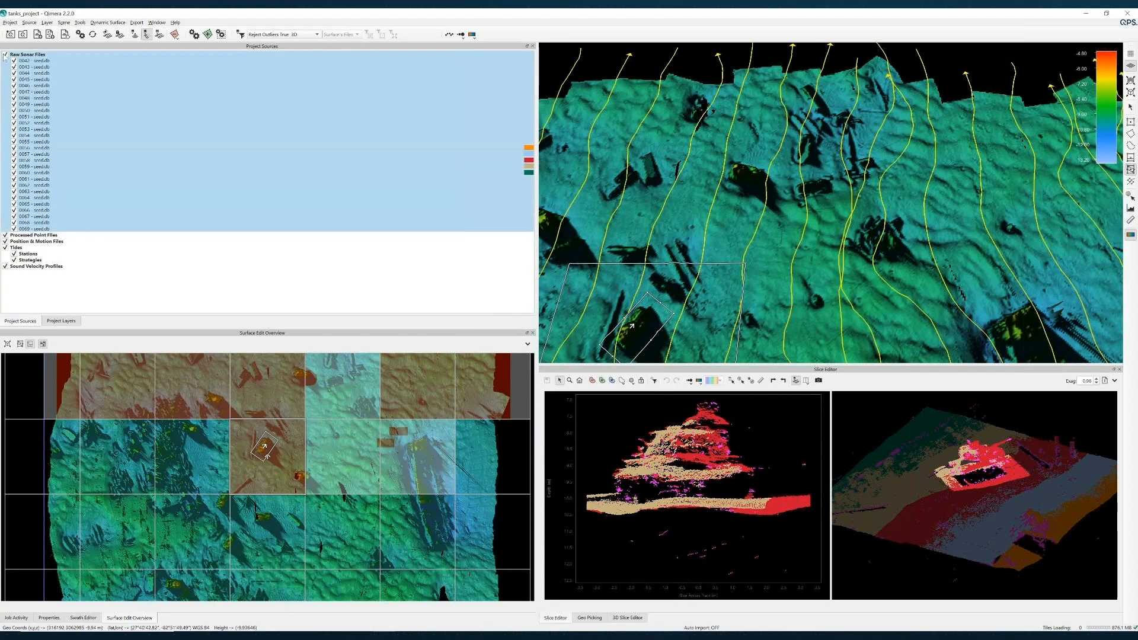
{"action": "left_click", "coordinate": [138, 23]}
{"action": "mouse_move", "coordinate": [150, 24]}
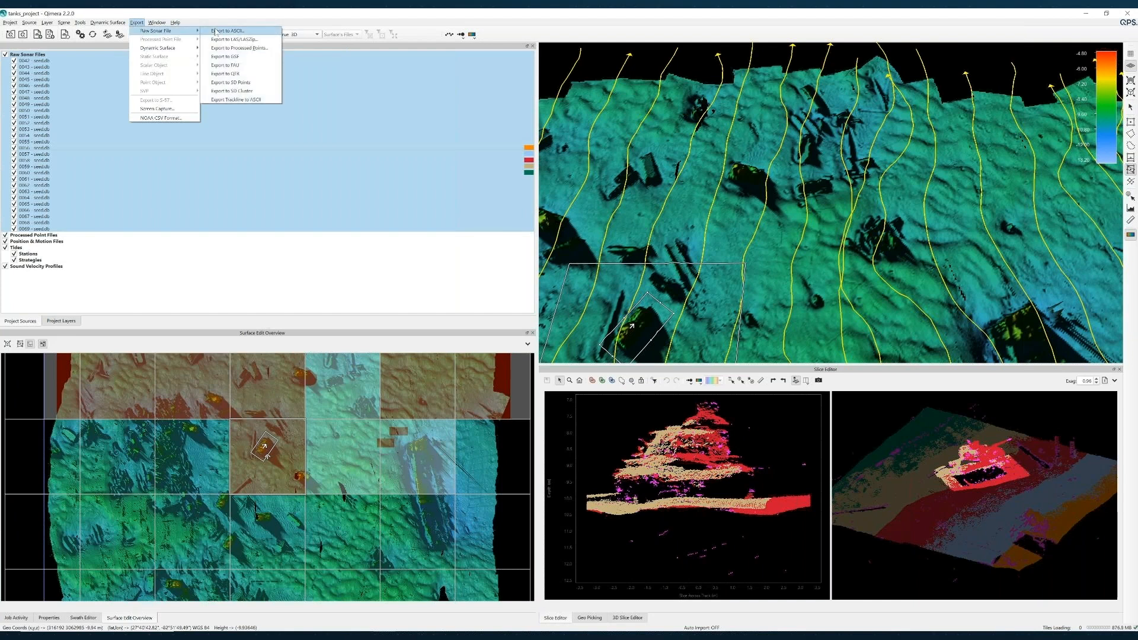
{"action": "left_click", "coordinate": [216, 31]}
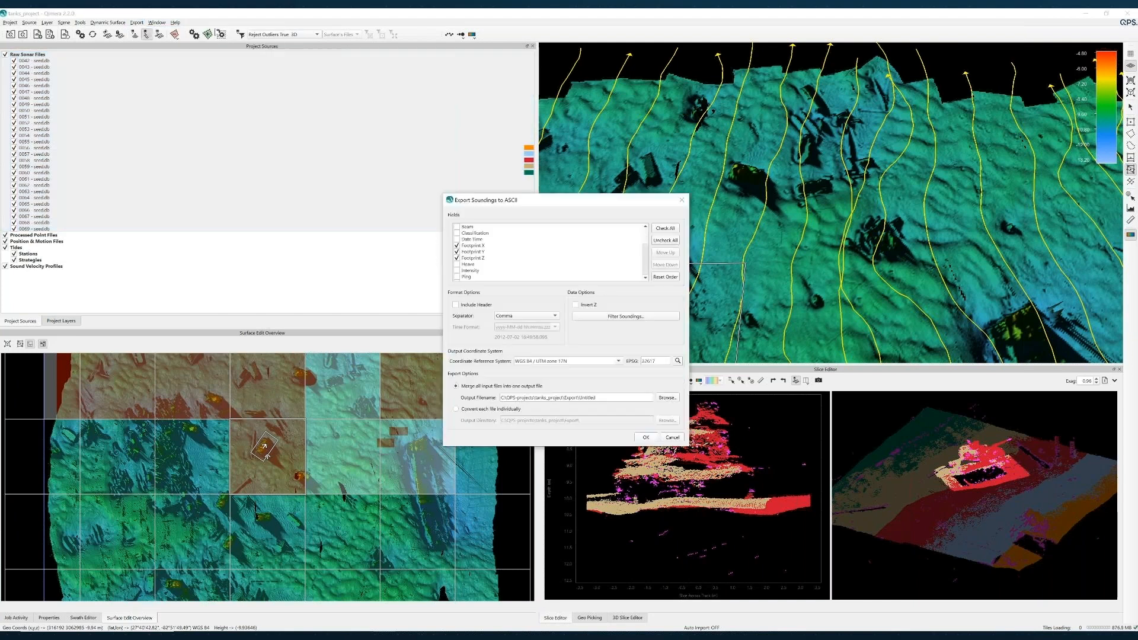
{"action": "left_click", "coordinate": [673, 438]}
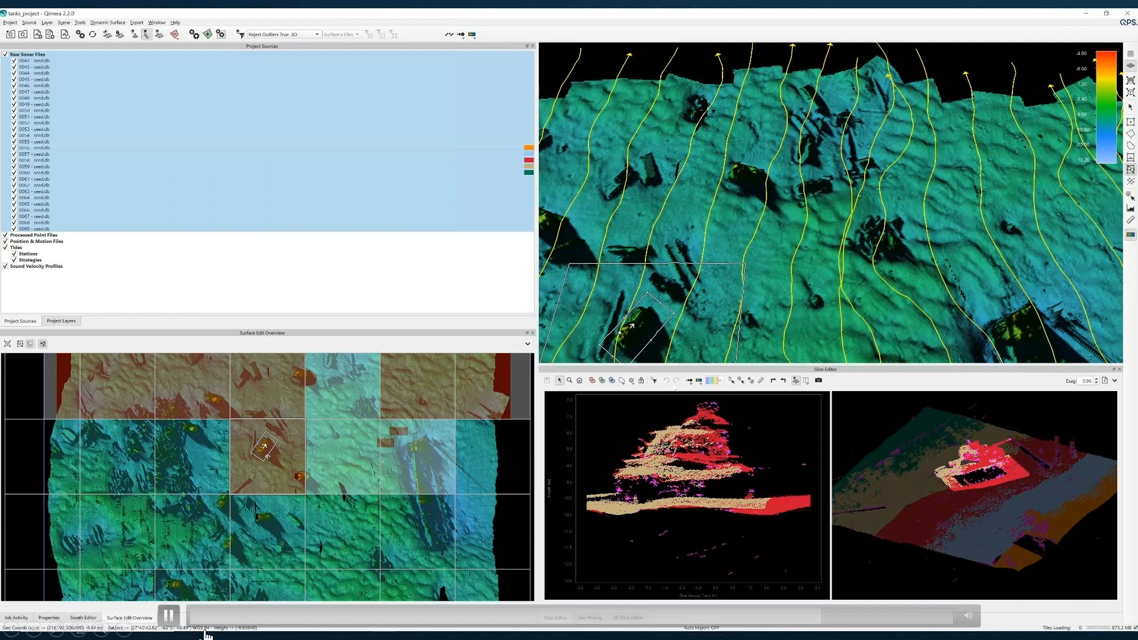
Step: Colour the soundings in the slice editor by solid color
{"action": "left_click", "coordinate": [699, 381]}
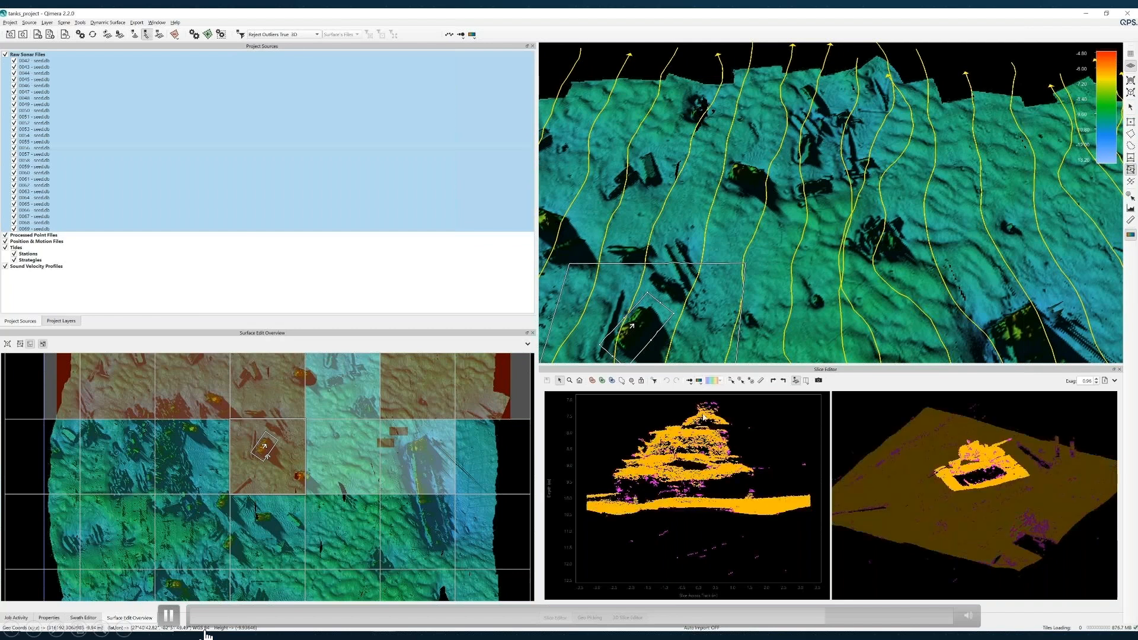
{"action": "left_click", "coordinate": [699, 384]}
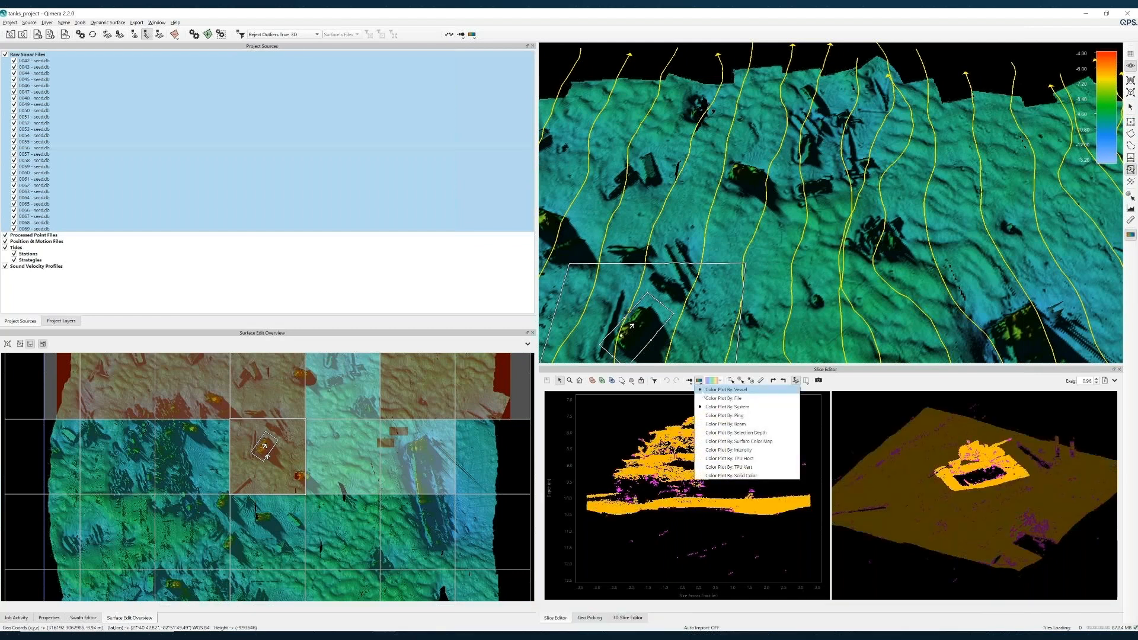
{"action": "left_click", "coordinate": [723, 476]}
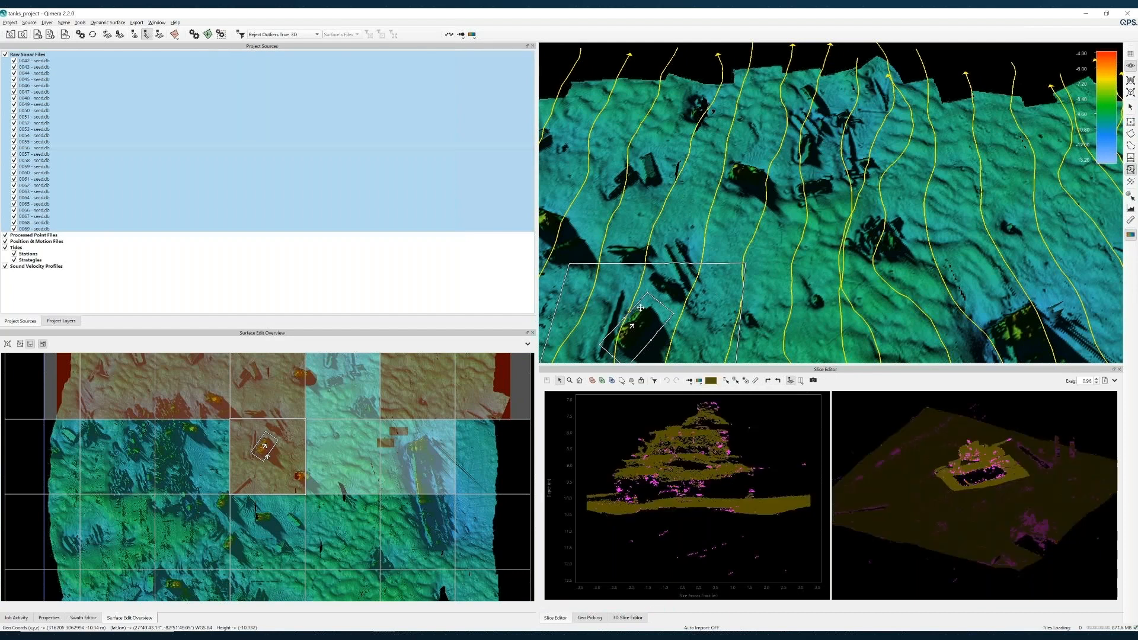
Step: Hide the rejected soundings in the slice editor and examine the tank's cleaned point cloud from the side in 3D
{"action": "scroll", "coordinate": [650, 309], "scroll_direction": "down", "scroll_amount": 1}
{"action": "mouse_move", "coordinate": [535, 619]}
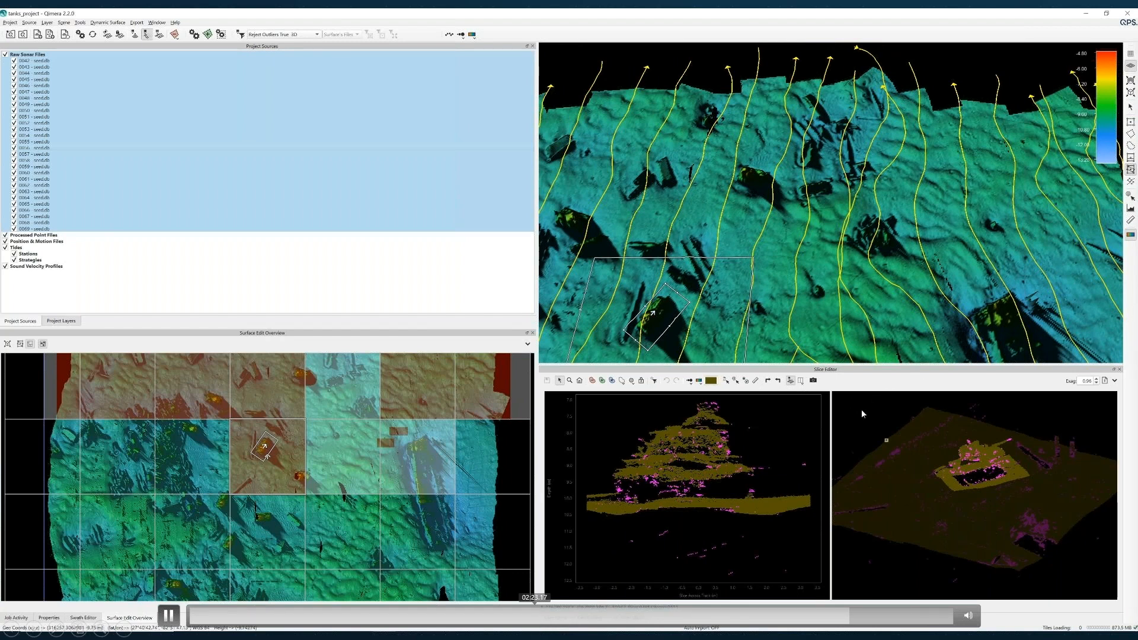
{"action": "left_click_drag", "start_coordinate": [859, 403], "coordinate": [887, 414]}
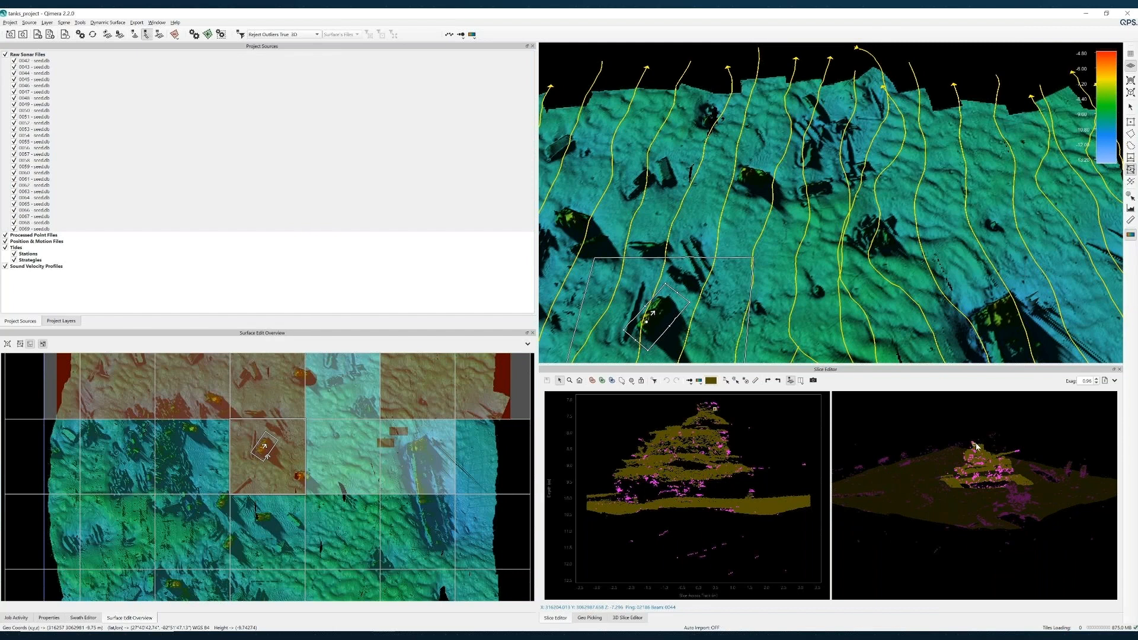
{"action": "key", "text": "r"}
{"action": "scroll", "coordinate": [980, 442], "scroll_direction": "up", "scroll_amount": 2}
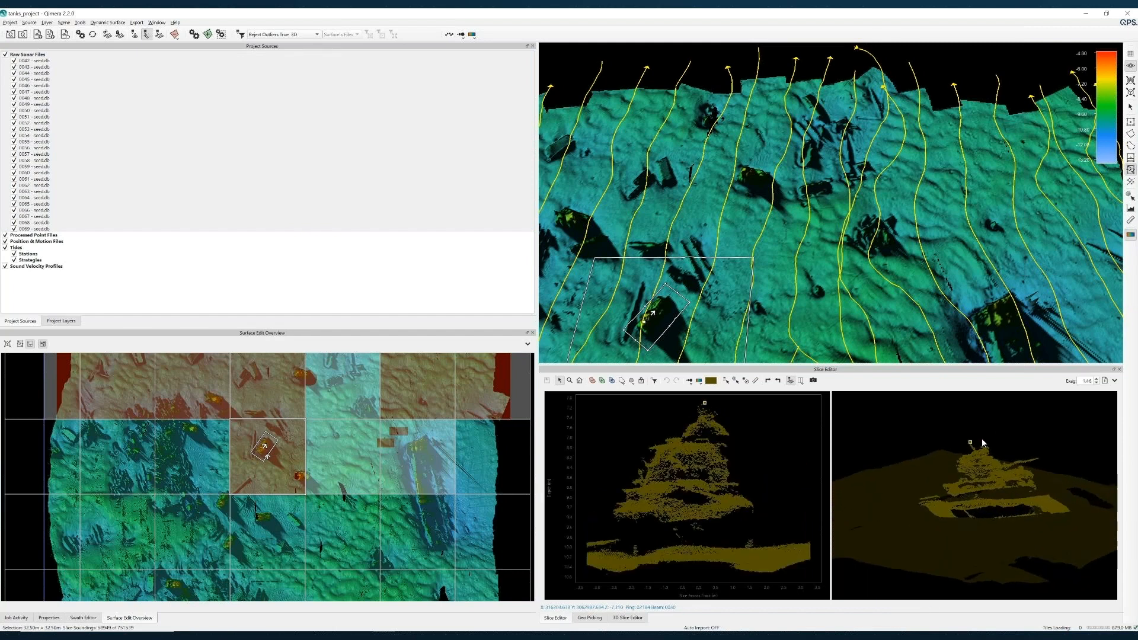
{"action": "scroll", "coordinate": [993, 437], "scroll_direction": "up", "scroll_amount": 2}
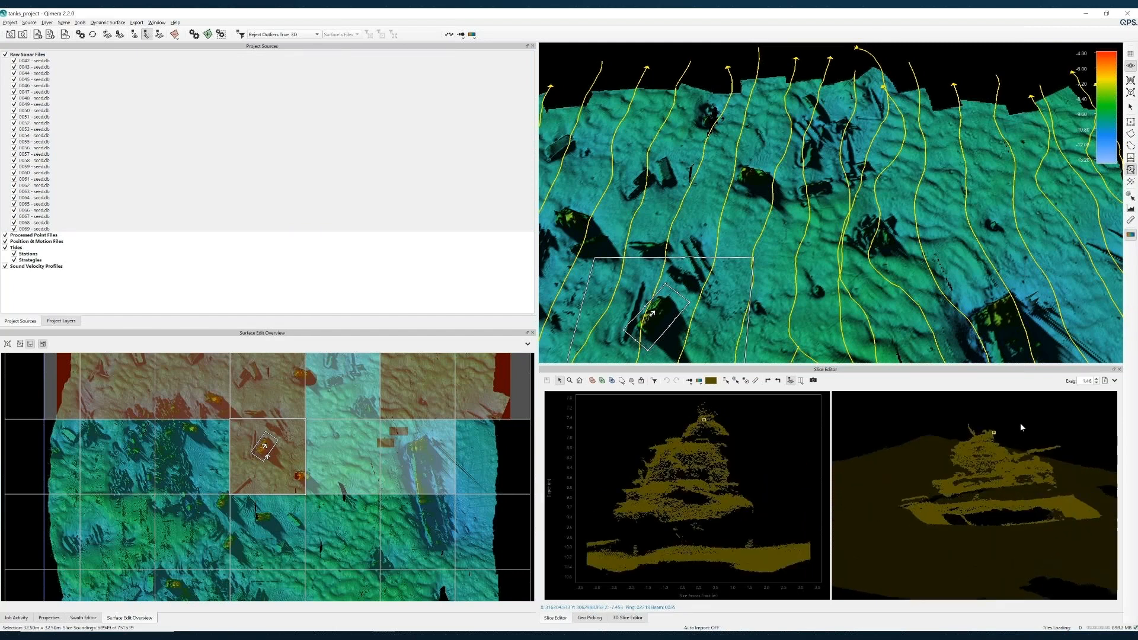
{"action": "left_click_drag", "start_coordinate": [1020, 421], "coordinate": [936, 428]}
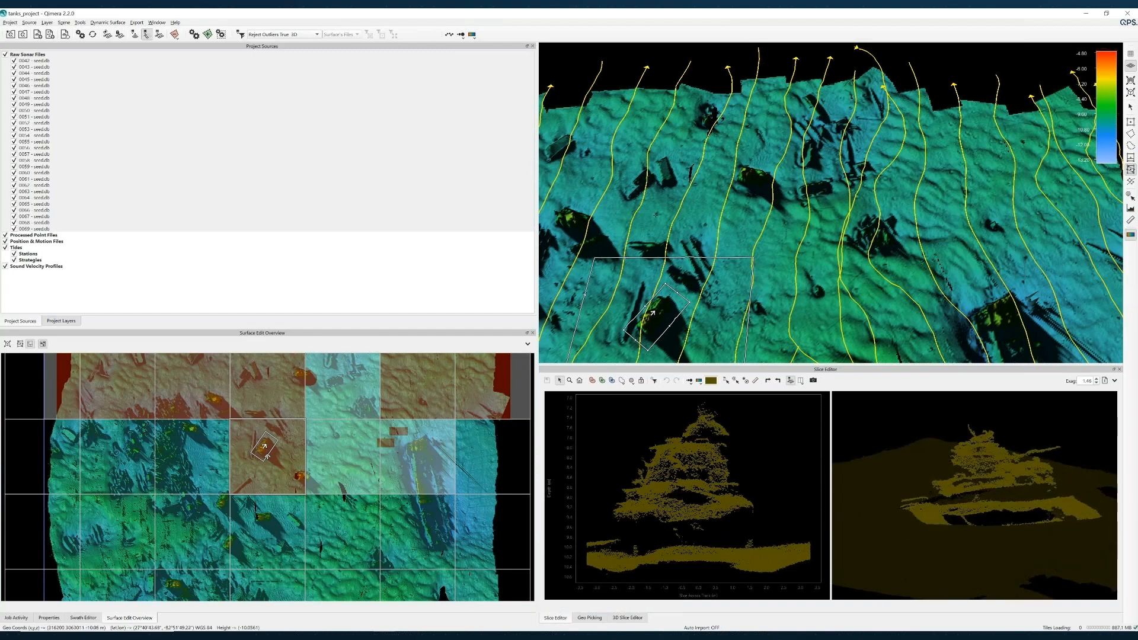
Step: Hide the raw sonar tracks and mark the selected area around the tank as checked, highlighted by Checked Flag
{"action": "left_click", "coordinate": [6, 54]}
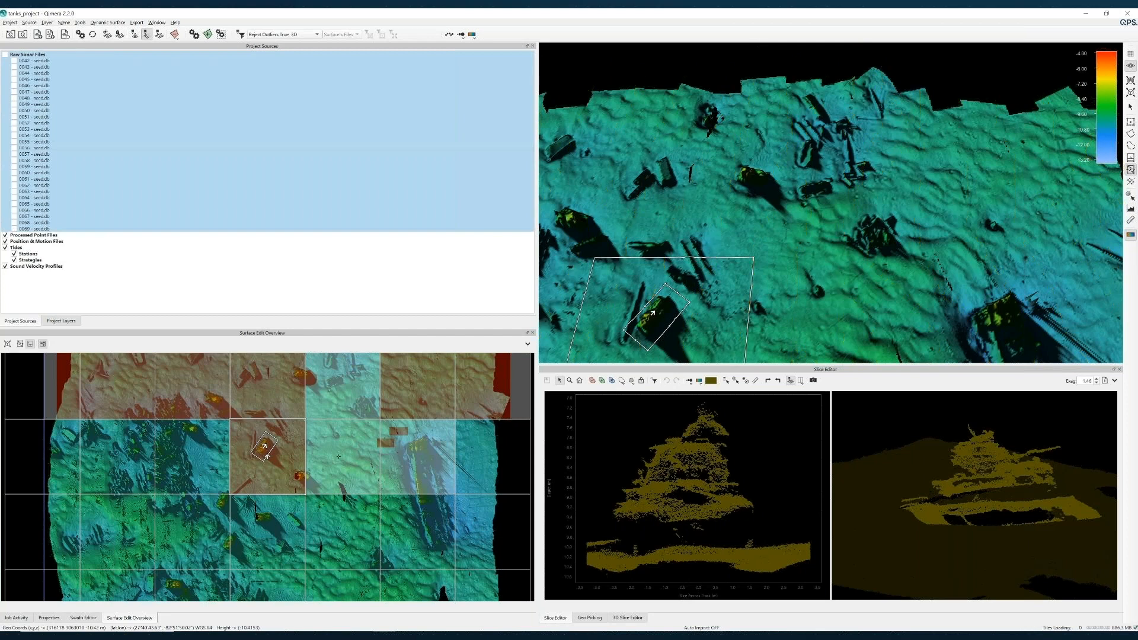
{"action": "scroll", "coordinate": [339, 457], "scroll_direction": "down", "scroll_amount": 2}
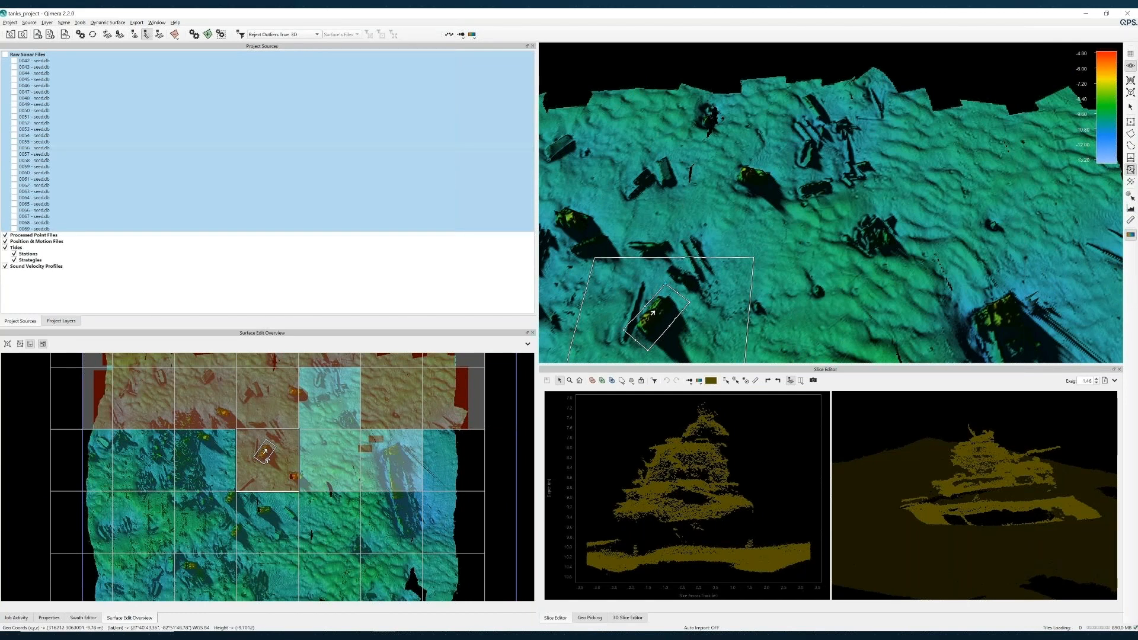
{"action": "left_click", "coordinate": [268, 460]}
{"action": "right_click", "coordinate": [703, 260]}
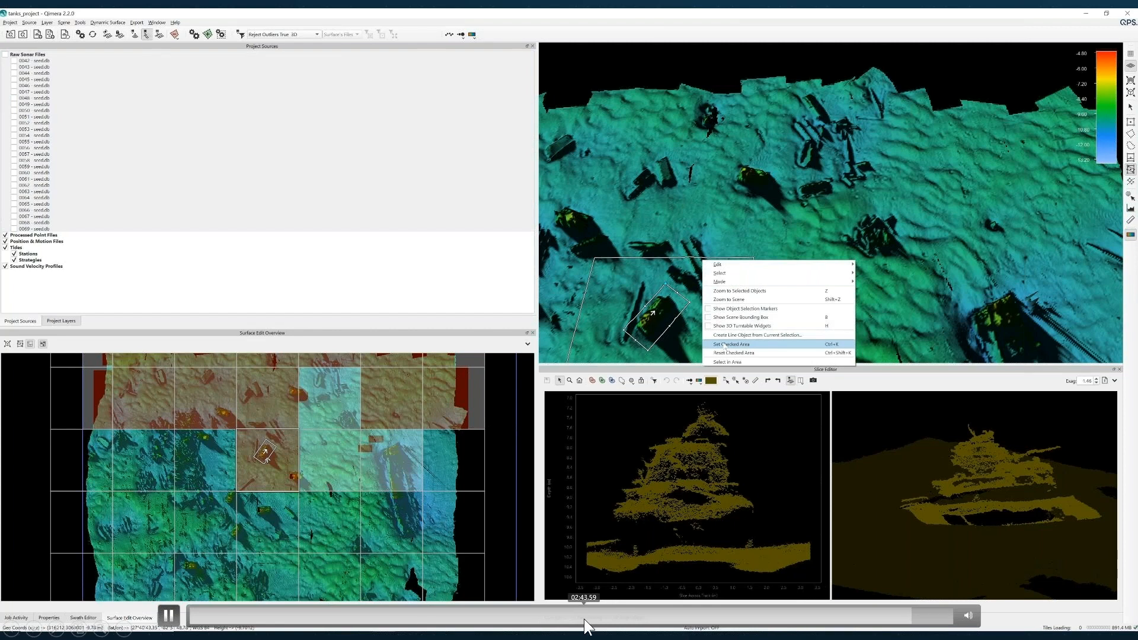
{"action": "left_click", "coordinate": [725, 345]}
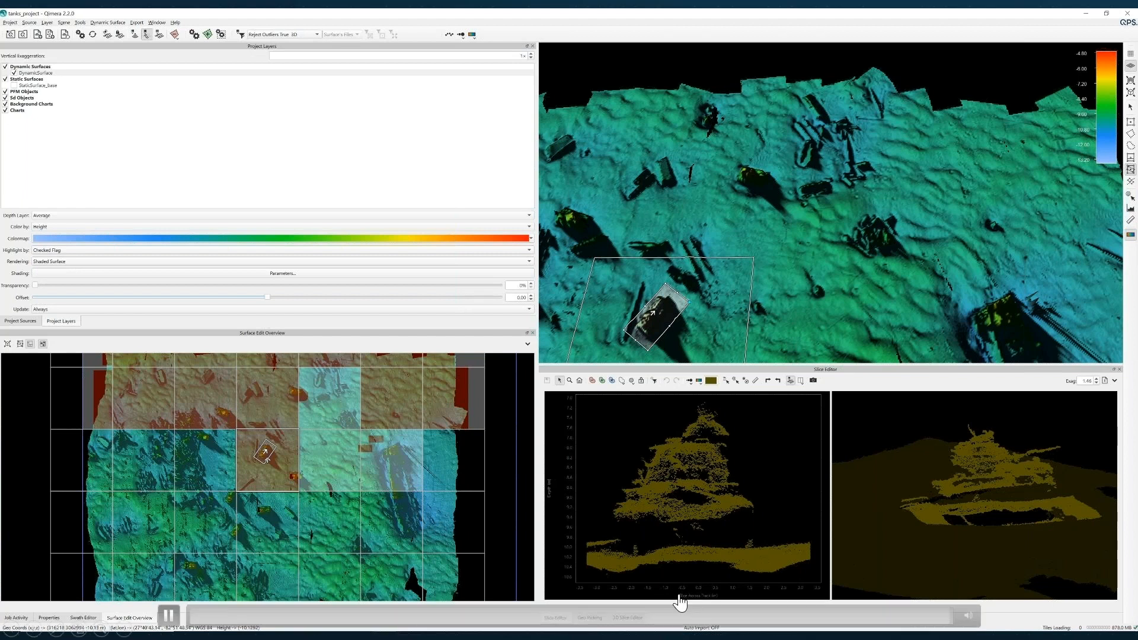
{"action": "left_click", "coordinate": [766, 618]}
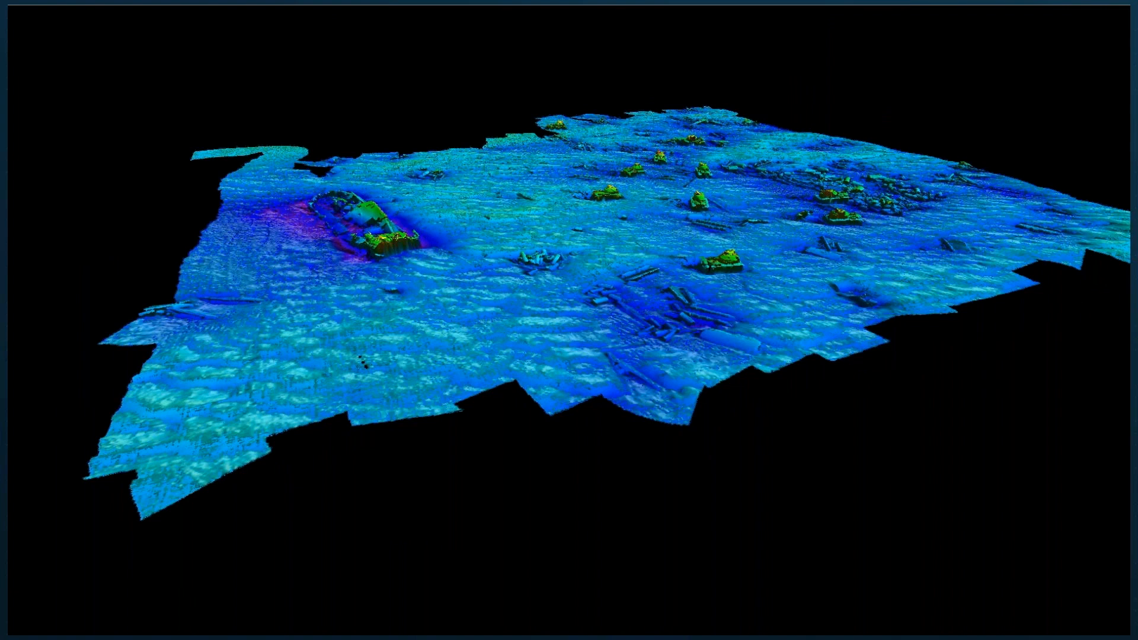
{"action": "mouse_move", "coordinate": [242, 389]}
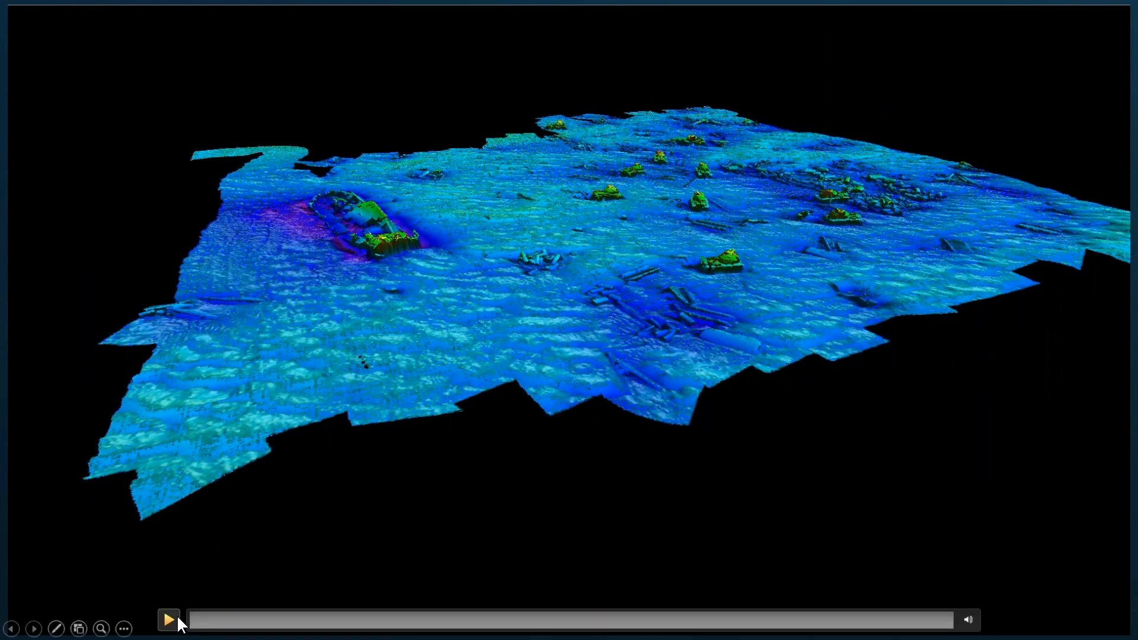
{"action": "left_click", "coordinate": [171, 618]}
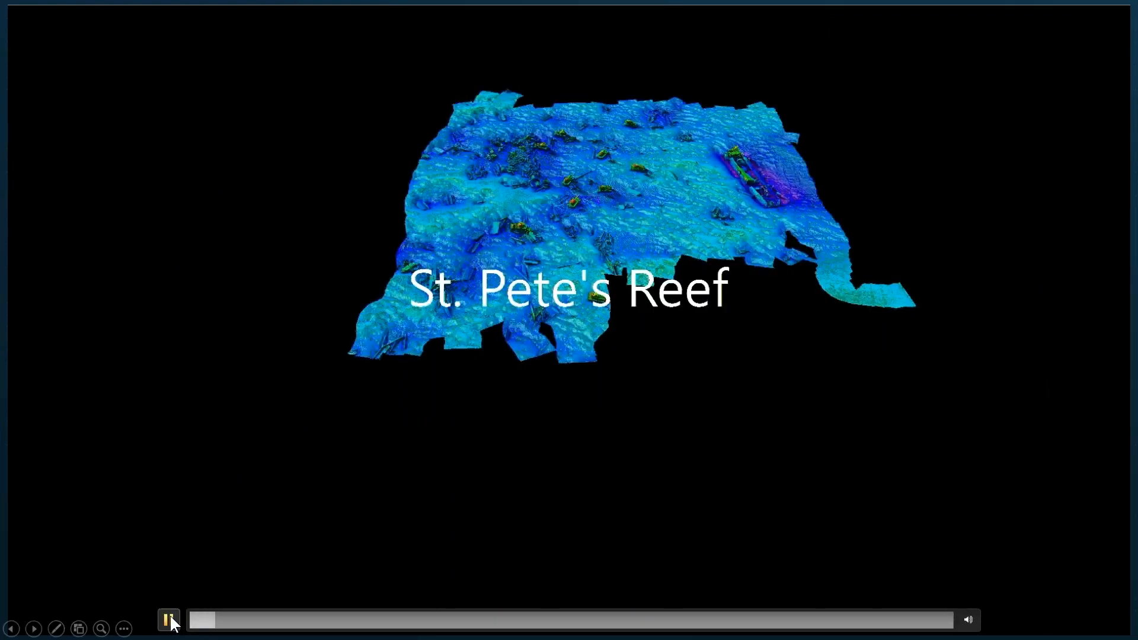